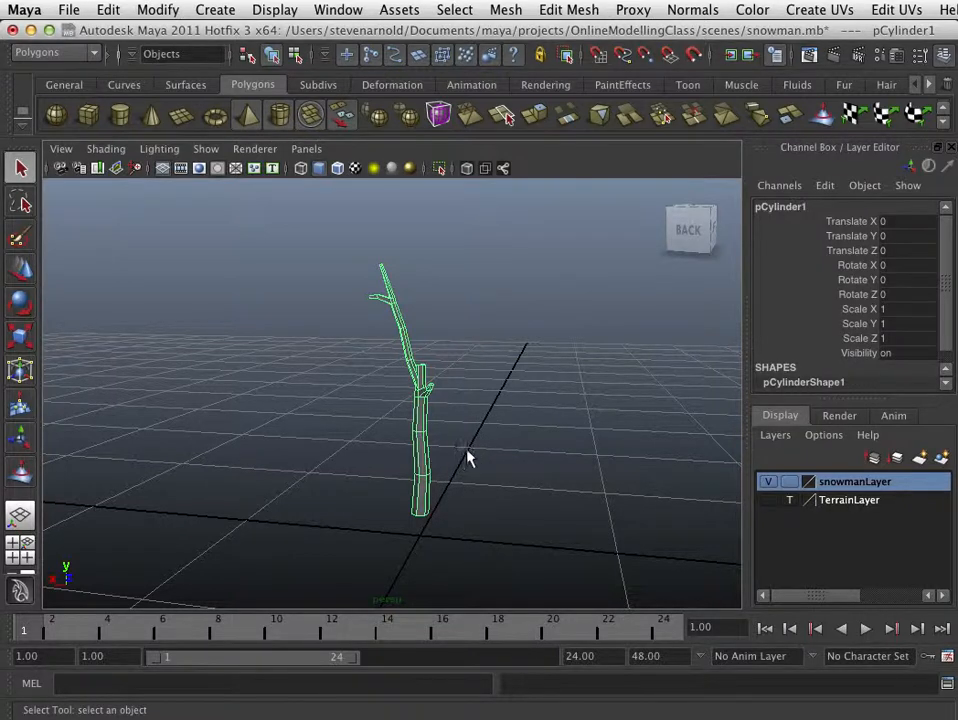
# - Scale the tree branch uniformly to about 0.993 around its base
pyautogui.press('w')
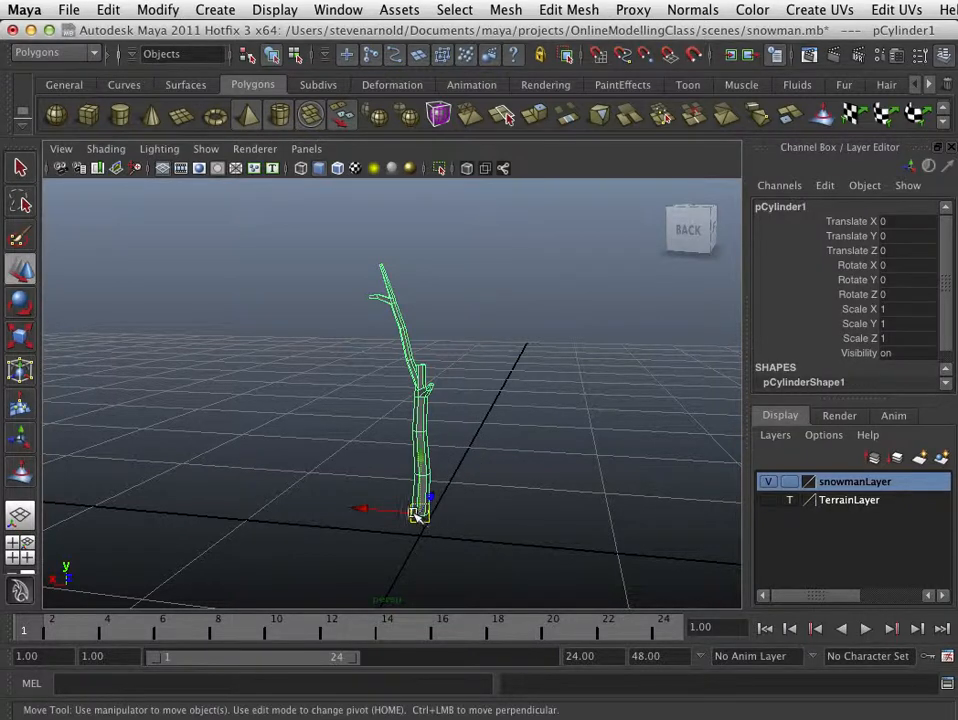
pyautogui.press('r')
pyautogui.press('e')
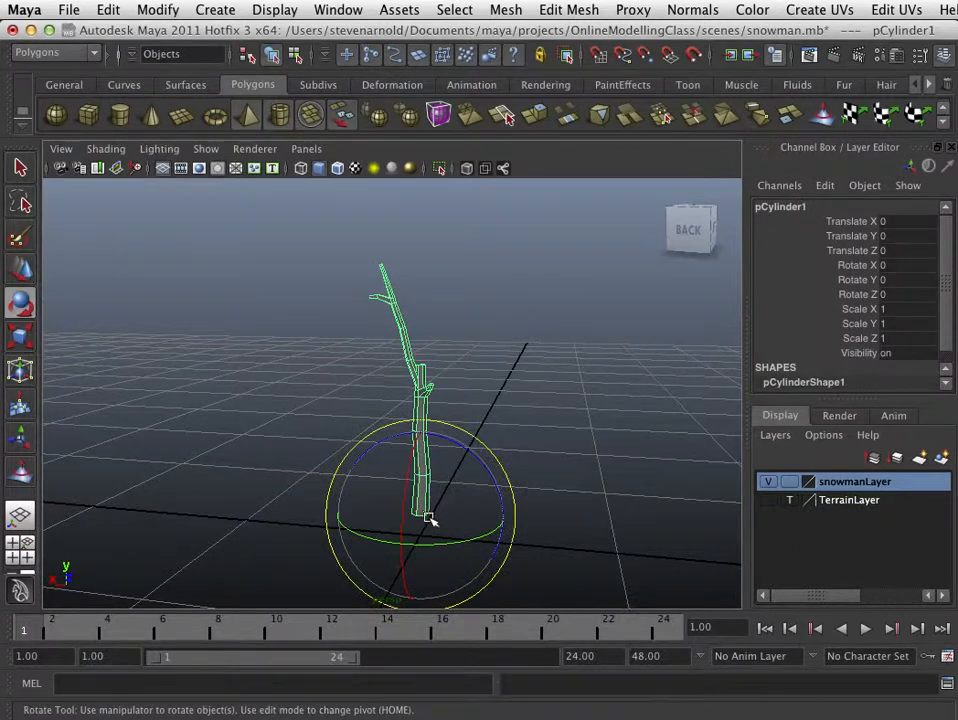
pyautogui.press('r')
pyautogui.moveTo(425, 517); pyautogui.dragTo(421, 513)
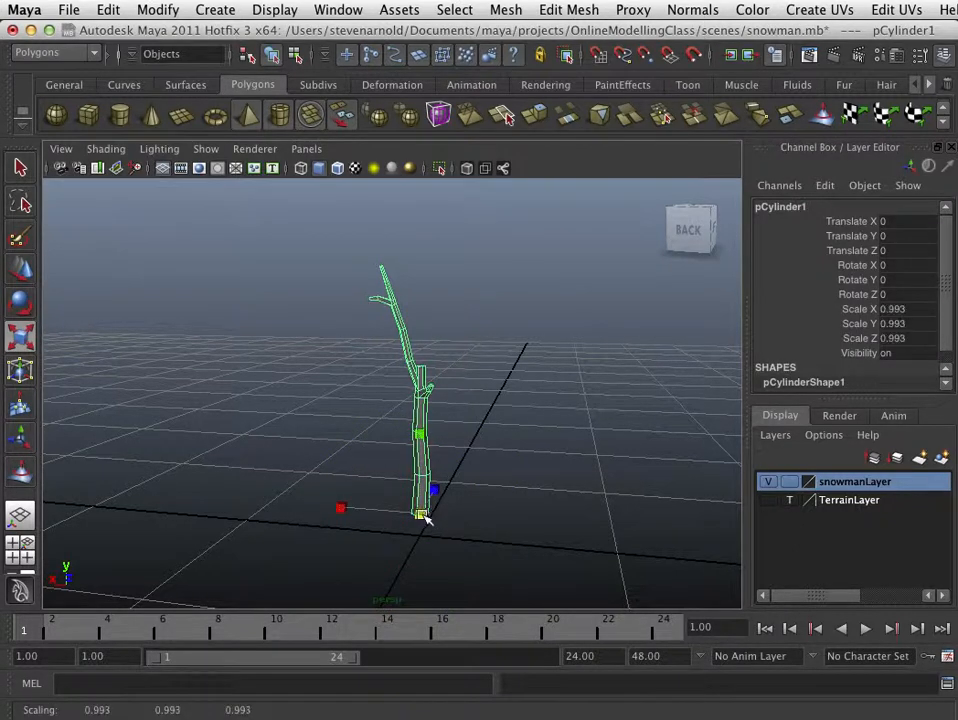
# - Show the snowman and move the branch out beside its body to Translate X -1.25
pyautogui.press('w')
pyautogui.click(768, 482)
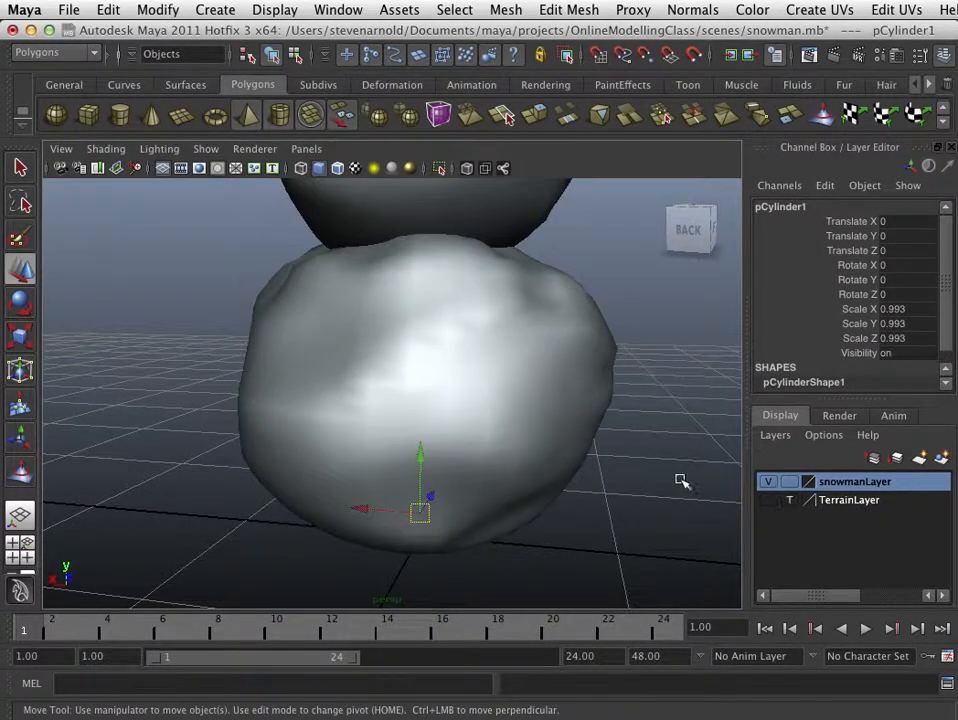
pyautogui.keyDown('alt'); pyautogui.moveTo(478, 476); pyautogui.dragTo(452, 470, button='right'); pyautogui.keyUp('alt')
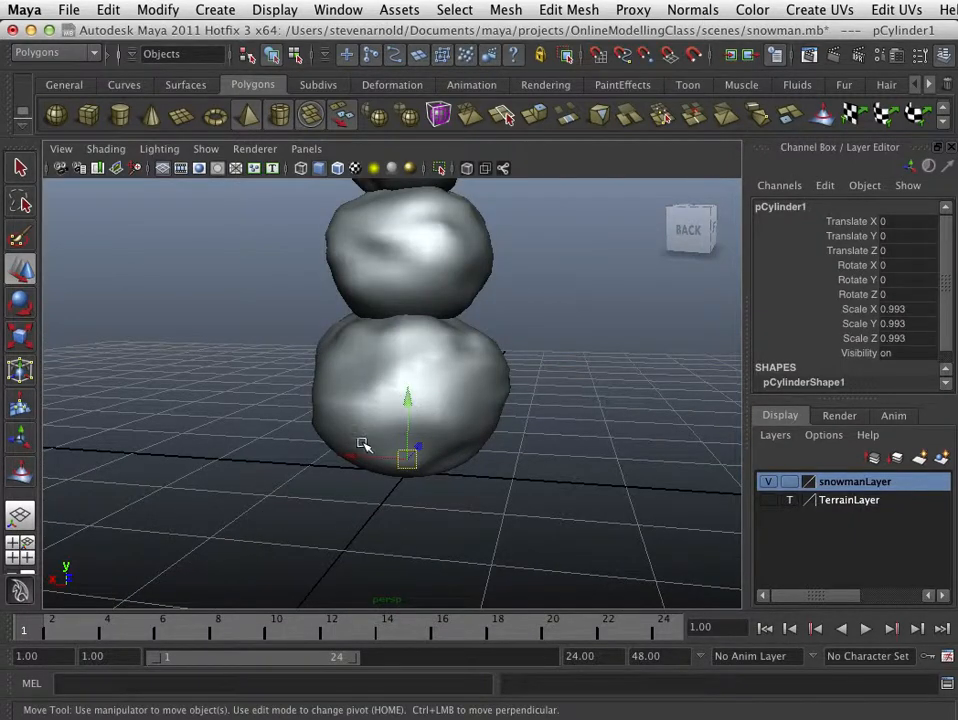
pyautogui.moveTo(363, 449); pyautogui.dragTo(487, 468)
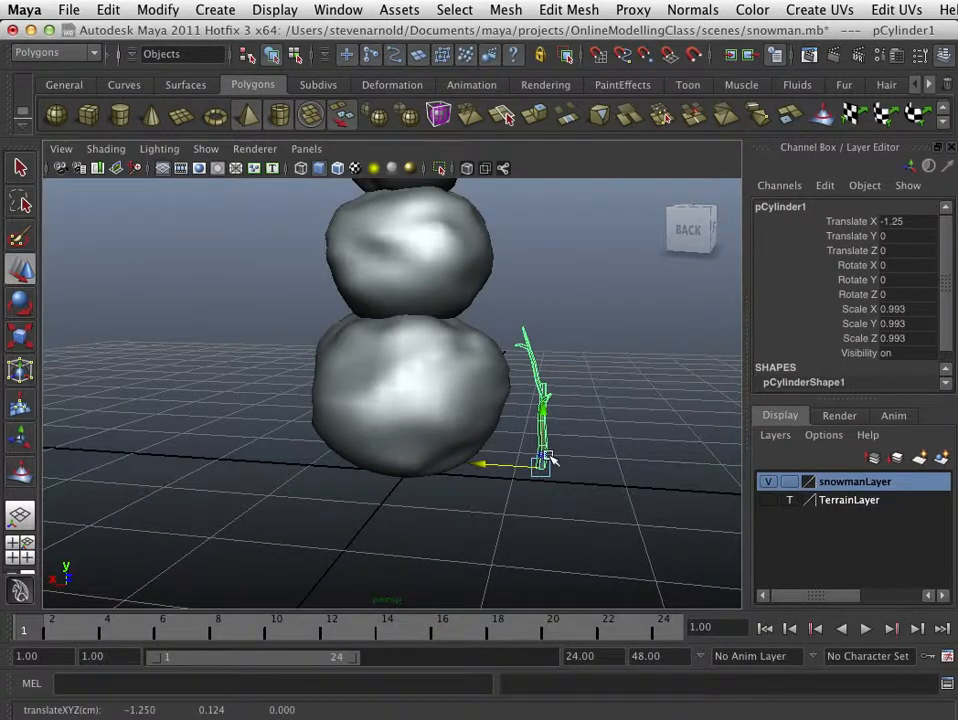
# - Raise the branch to the height of the snowman's middle ball, at Translate Y 1.76
pyautogui.keyDown('alt'); pyautogui.moveTo(550, 459); pyautogui.dragTo(462, 475, button='right'); pyautogui.keyUp('alt')
pyautogui.keyDown('alt'); pyautogui.moveTo(462, 475); pyautogui.dragTo(453, 535); pyautogui.keyUp('alt')
pyautogui.moveTo(496, 453); pyautogui.dragTo(509, 310)
pyautogui.keyDown('alt'); pyautogui.moveTo(430, 495); pyautogui.dragTo(463, 512); pyautogui.keyUp('alt')
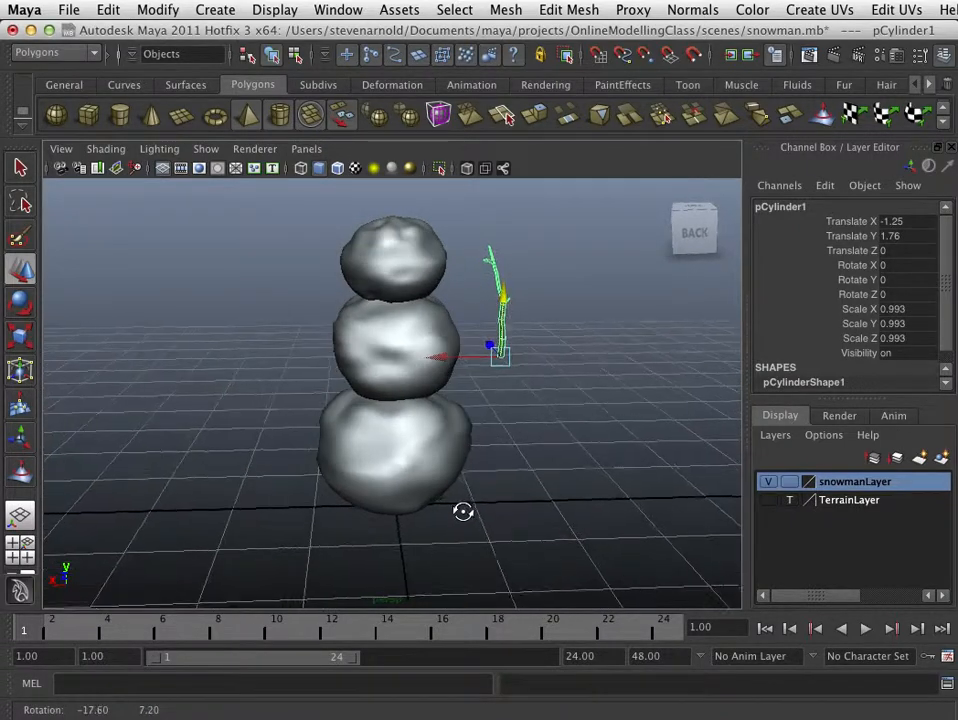
# - In the front view, move the branch against the middle ball at Translate X -0.714
pyautogui.press('space')
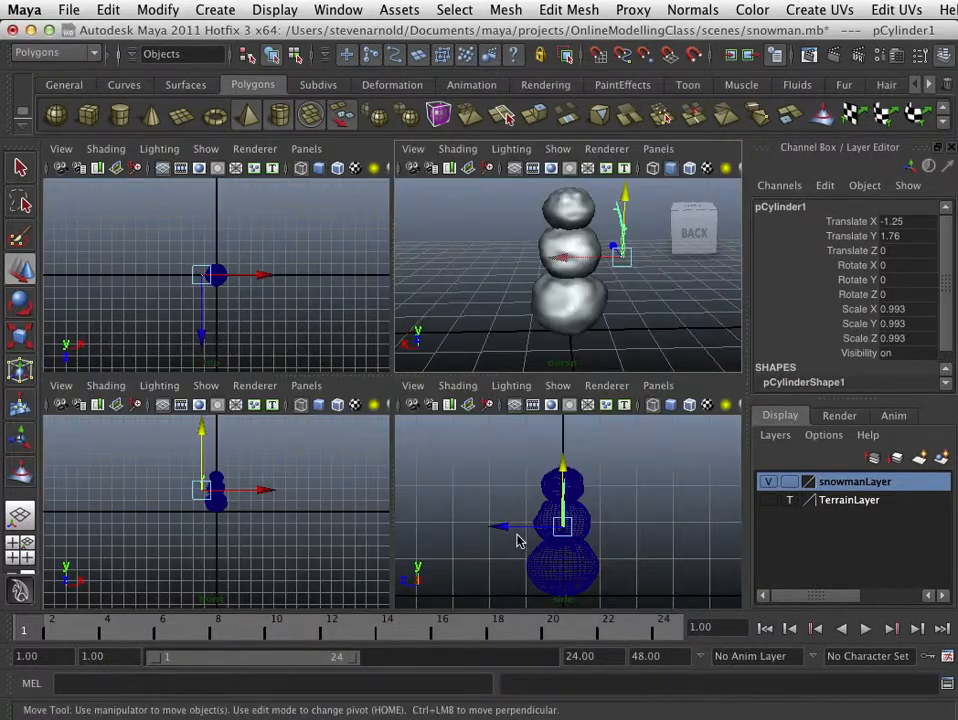
pyautogui.press('space')
pyautogui.press('space')
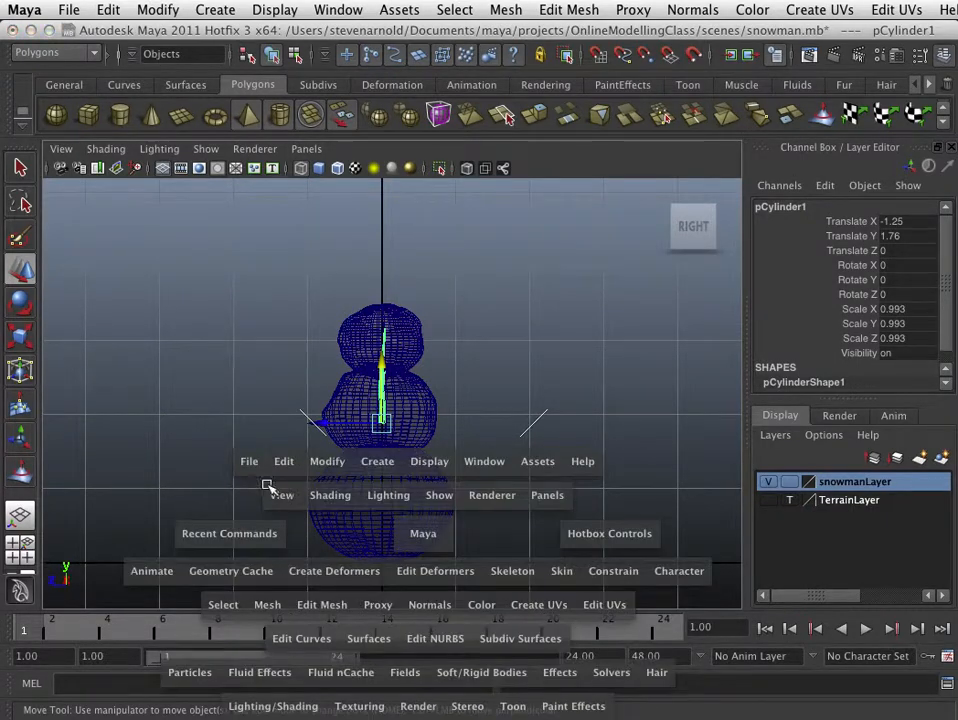
pyautogui.press('space')
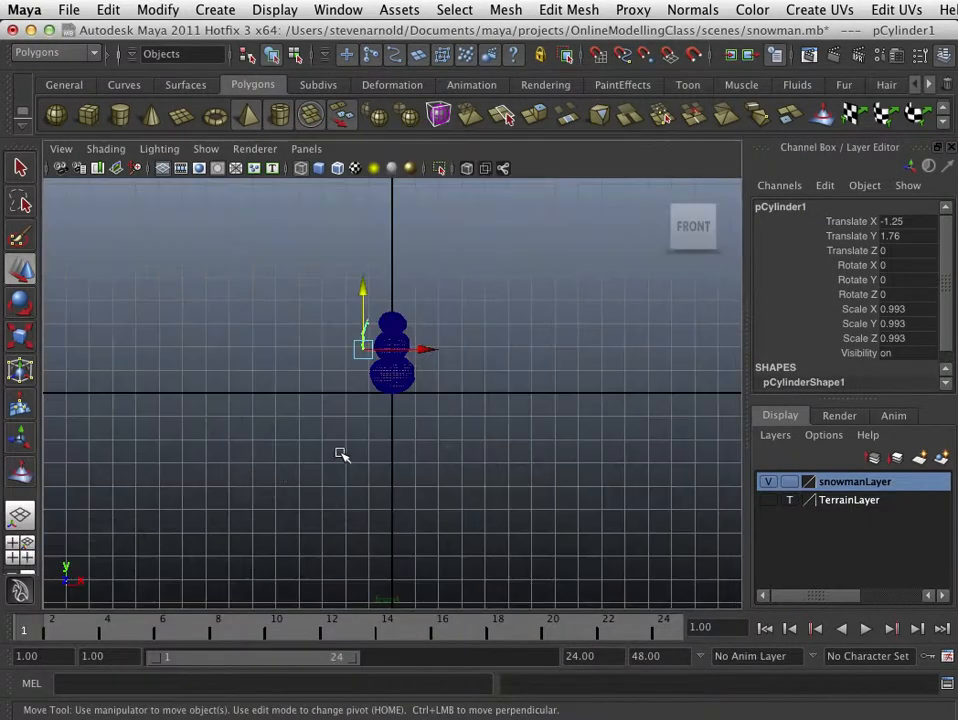
pyautogui.scroll(5, 400, 364)
pyautogui.keyDown('alt'); pyautogui.moveTo(400, 352); pyautogui.dragTo(428, 509, button='middle'); pyautogui.keyUp('alt')
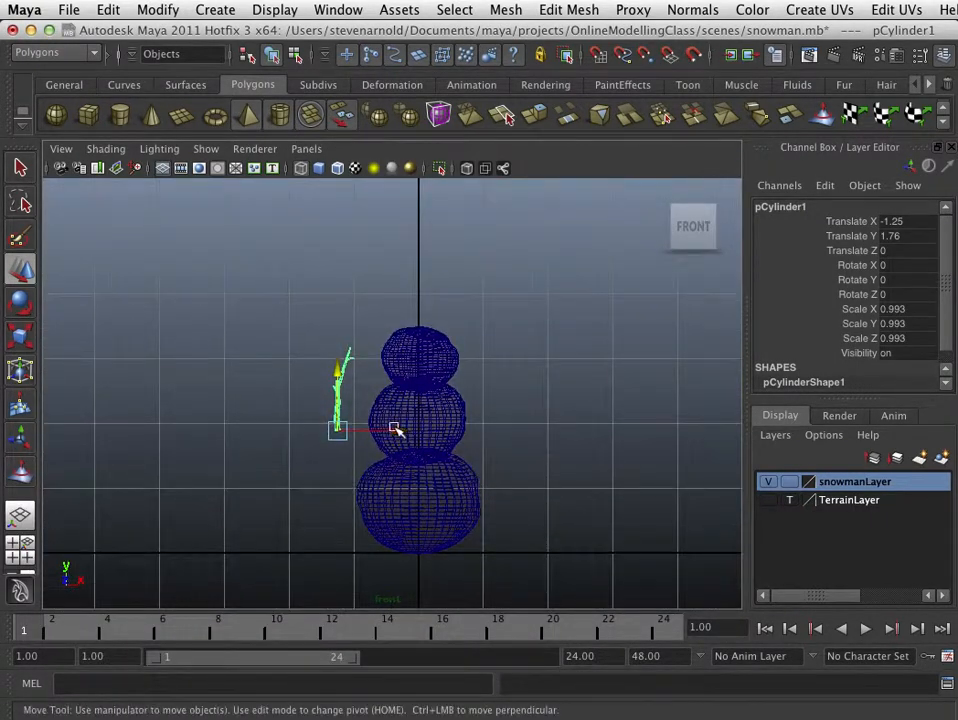
pyautogui.moveTo(396, 430); pyautogui.dragTo(430, 430)
# - Rotate the branch outward to Rotate Z 64.678 and reposition its base at Translate X -0.63, Translate Y 2.126
pyautogui.press('r')
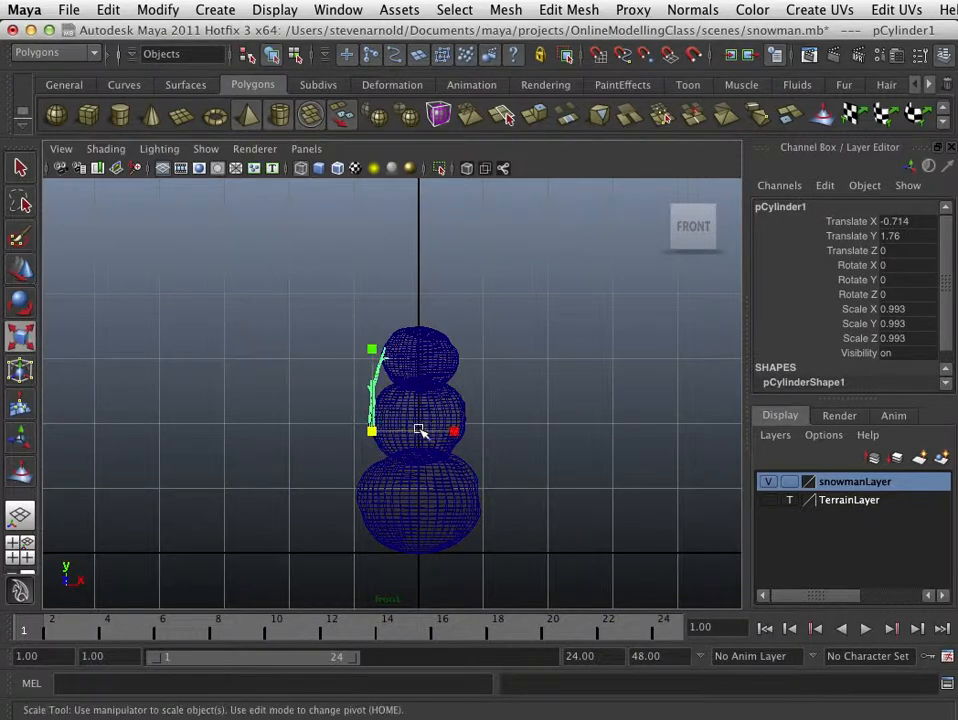
pyautogui.press('e')
pyautogui.moveTo(341, 362); pyautogui.dragTo(328, 416)
pyautogui.press('w')
pyautogui.moveTo(378, 374); pyautogui.dragTo(376, 343)
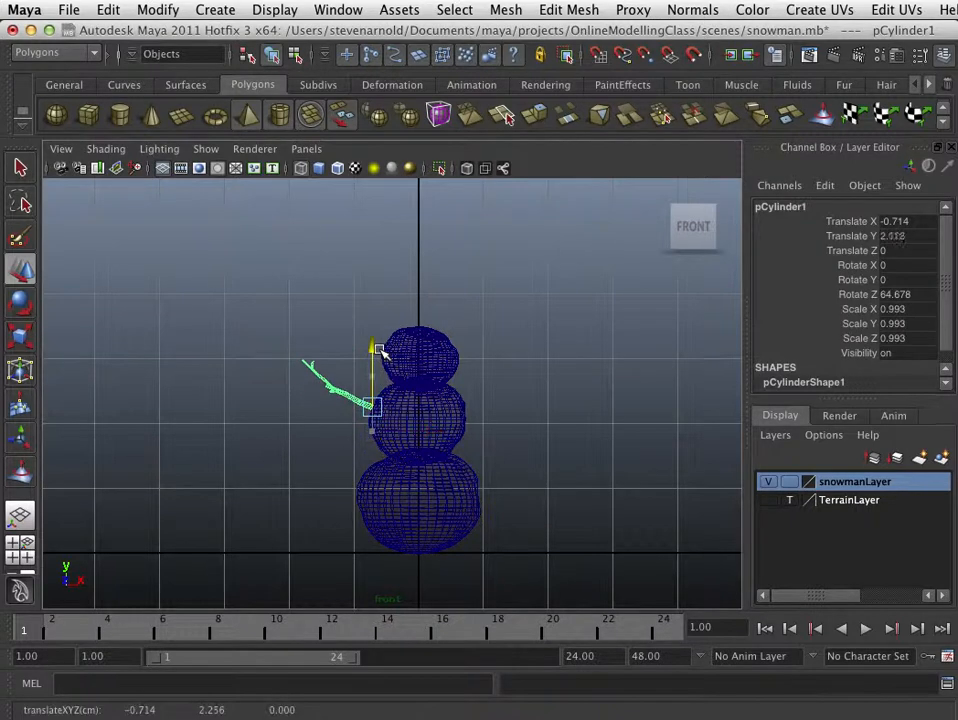
pyautogui.moveTo(404, 400); pyautogui.dragTo(438, 406)
# - Scale the branch uniformly to 1.425 and rotate it to Rotate Z 91.286
pyautogui.press('r')
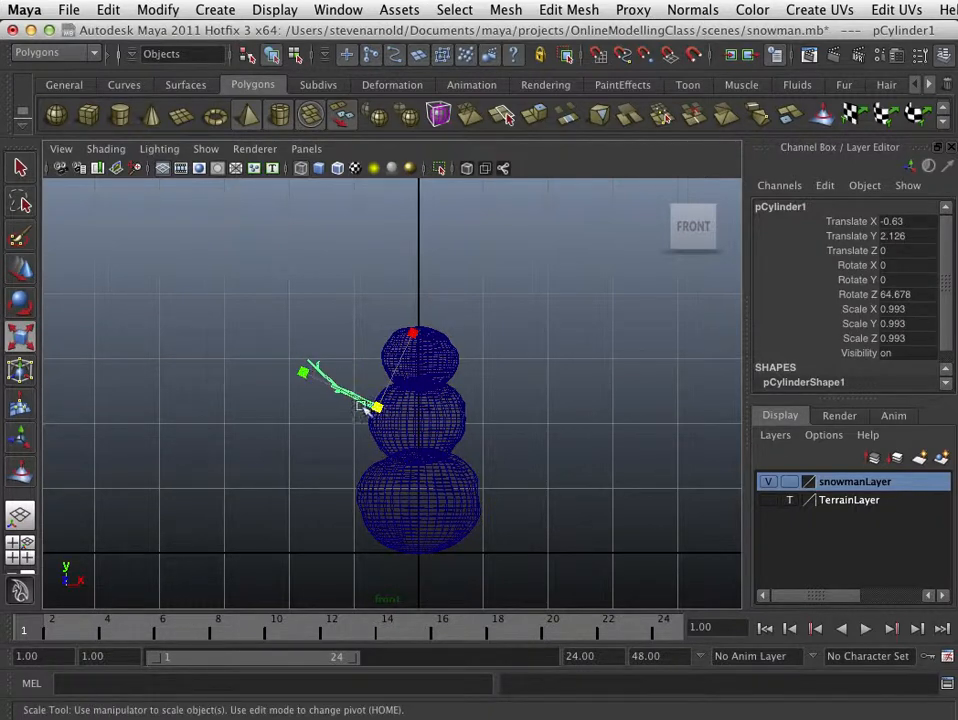
pyautogui.moveTo(376, 406); pyautogui.dragTo(398, 404)
pyautogui.press('w')
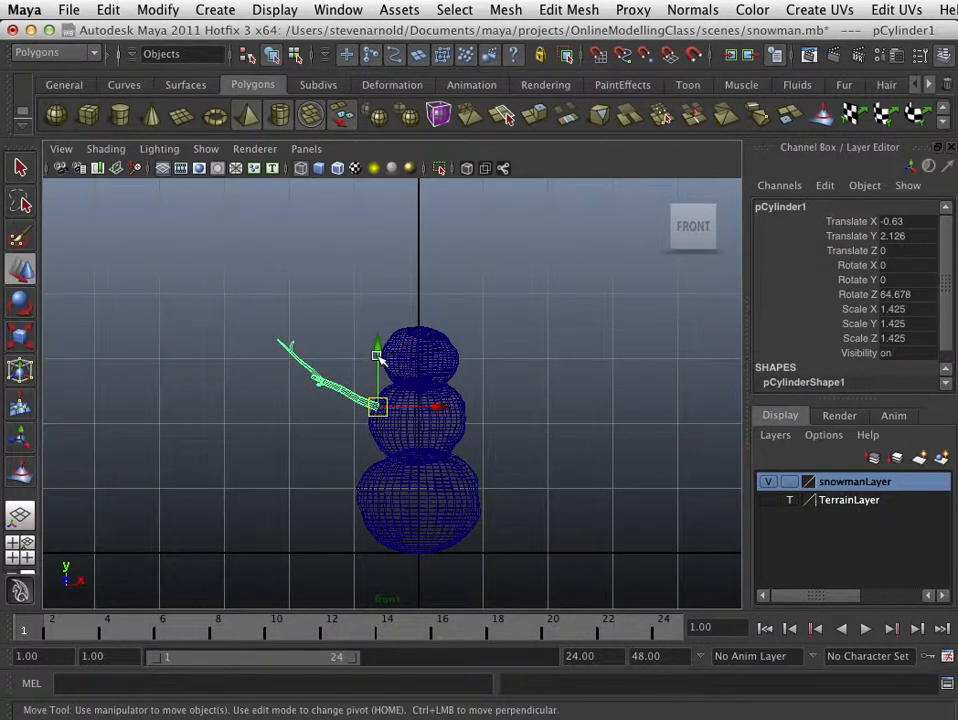
pyautogui.press('r')
pyautogui.press('e')
pyautogui.moveTo(342, 337); pyautogui.dragTo(362, 355)
# - Enlarge only the outer twig of the arm, to Scale X 1.177 and Scale Y and Z 1.159
pyautogui.click(254, 348)
pyautogui.click(285, 398)
pyautogui.press('r')
pyautogui.moveTo(316, 408); pyautogui.dragTo(333, 411)
pyautogui.moveTo(337, 331); pyautogui.dragTo(382, 330)
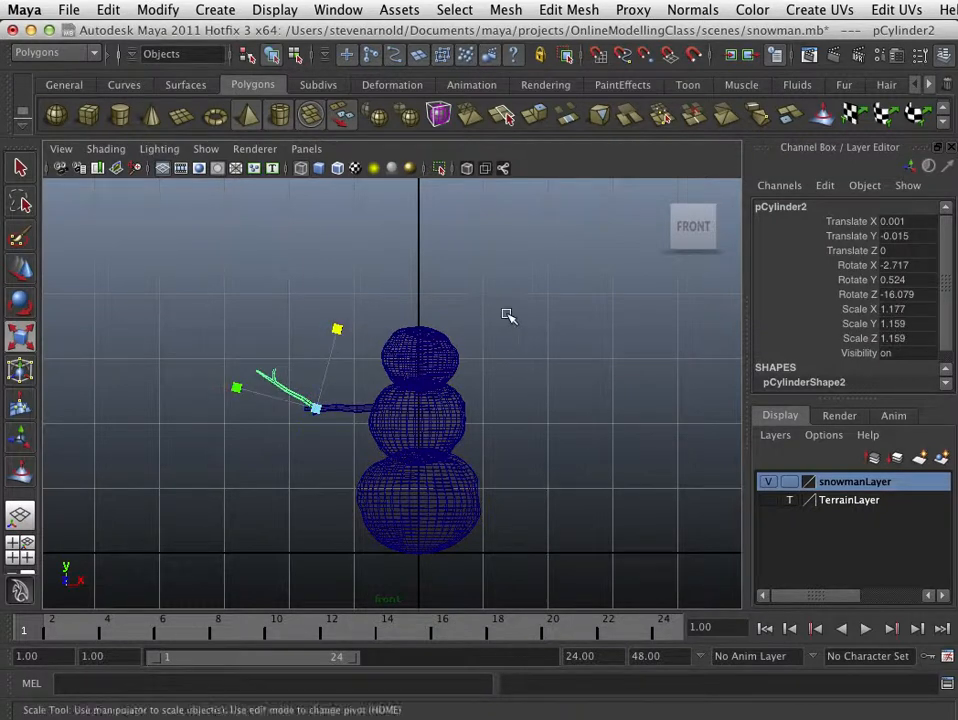
# - Rotate the whole arm to Rotate Z 79.815 and move it into the body at Translate X -0.56
pyautogui.click(508, 316)
pyautogui.click(342, 406)
pyautogui.press('e')
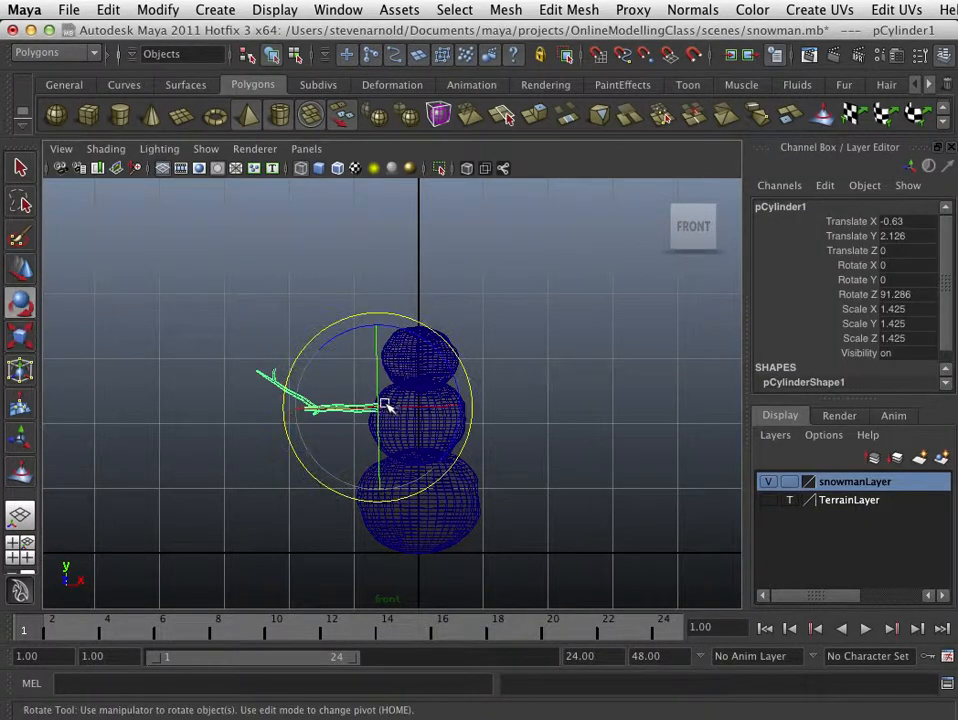
pyautogui.moveTo(433, 383); pyautogui.dragTo(447, 410)
pyautogui.press('w')
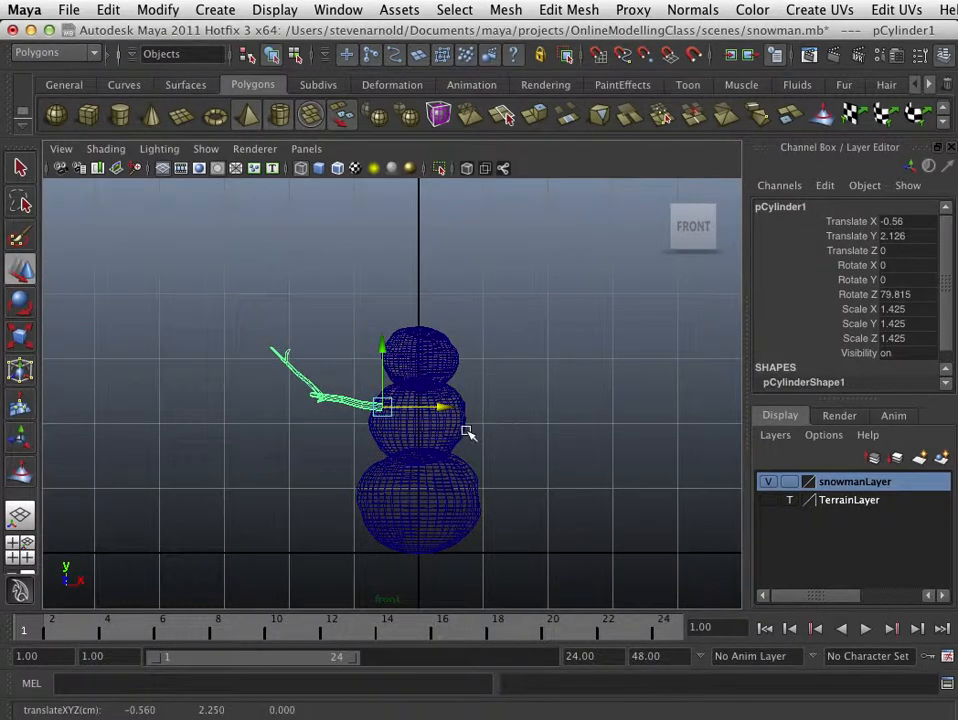
# - In the perspective view, push the arm slightly deeper into the body to Translate X -0.539
pyautogui.press('space')
pyautogui.press('space')
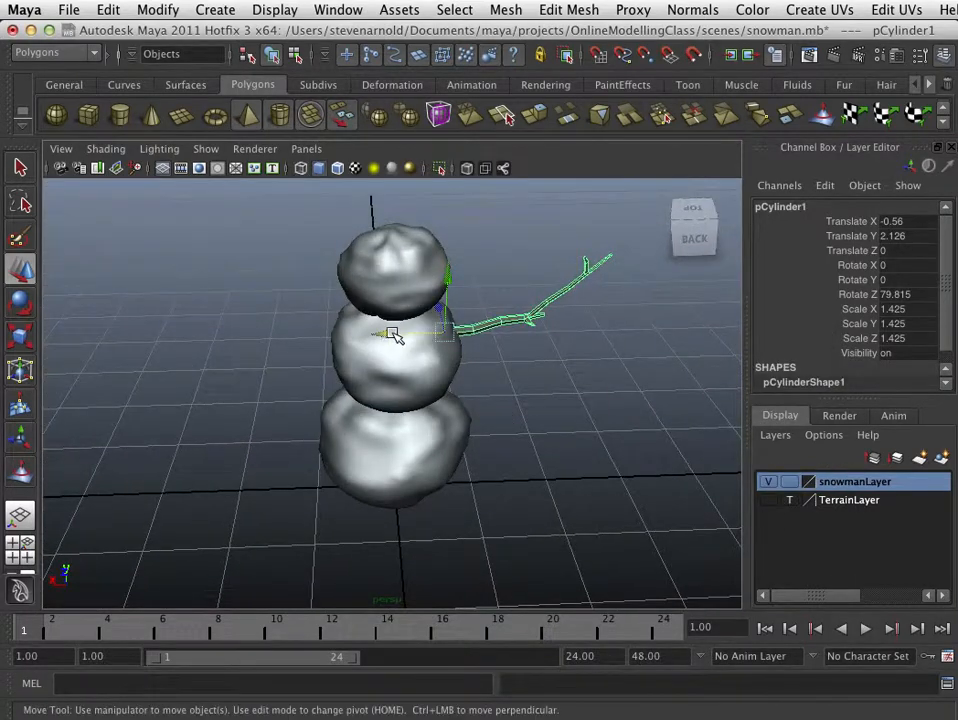
pyautogui.moveTo(393, 334); pyautogui.dragTo(389, 331)
pyautogui.click(524, 419)
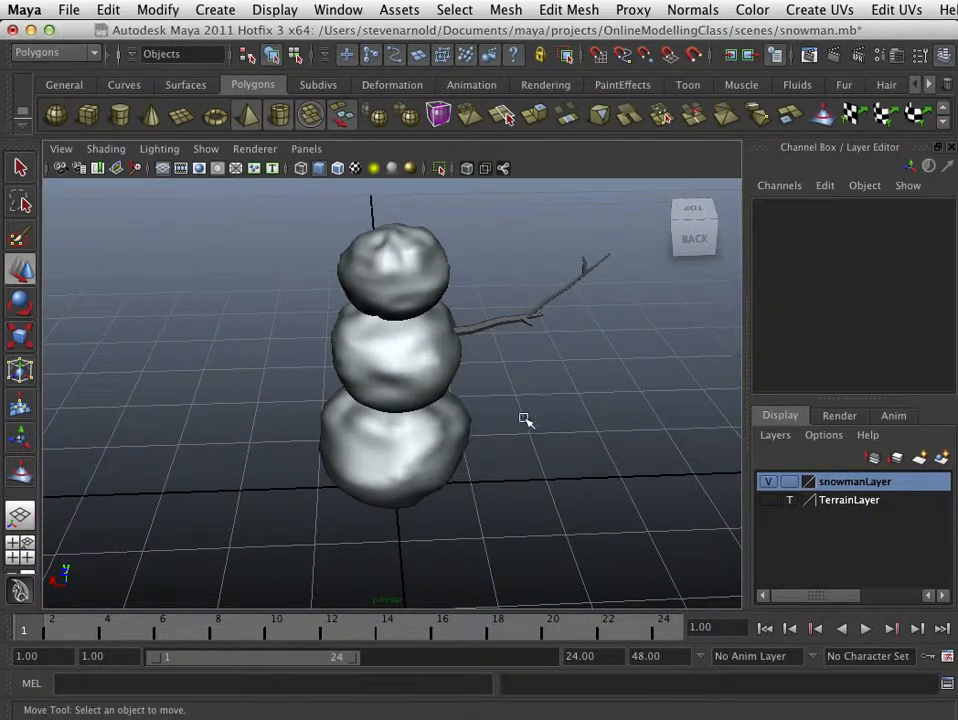
# - Scale the whole arm uniformly to 1.471
pyautogui.keyDown('alt'); pyautogui.moveTo(524, 419); pyautogui.dragTo(475, 331); pyautogui.keyUp('alt')
pyautogui.click(480, 327)
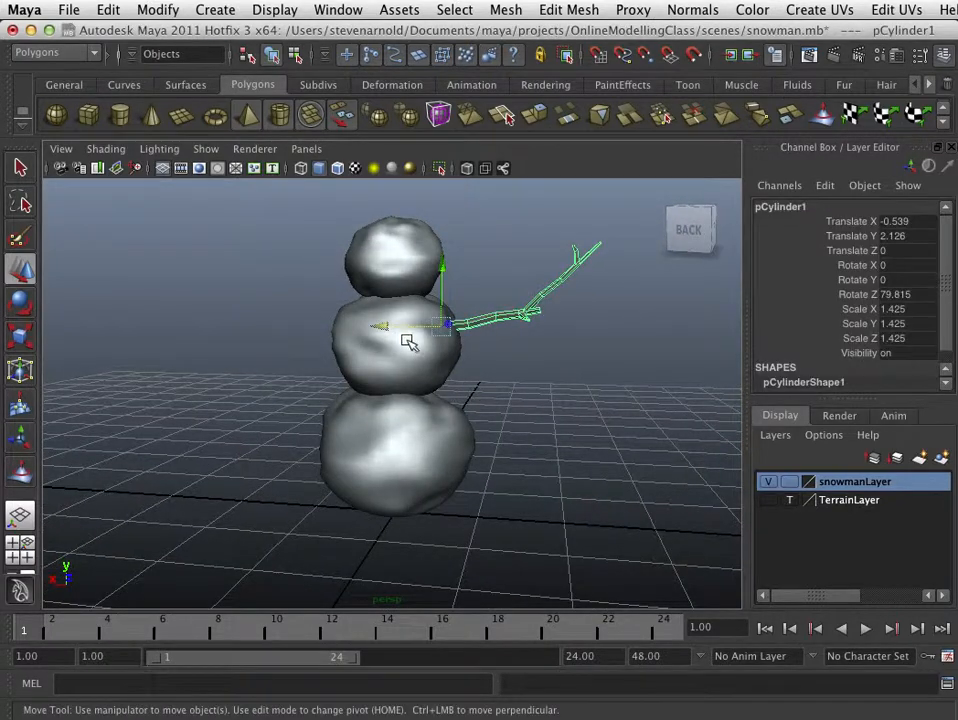
pyautogui.press('r')
pyautogui.moveTo(445, 327); pyautogui.dragTo(455, 334)
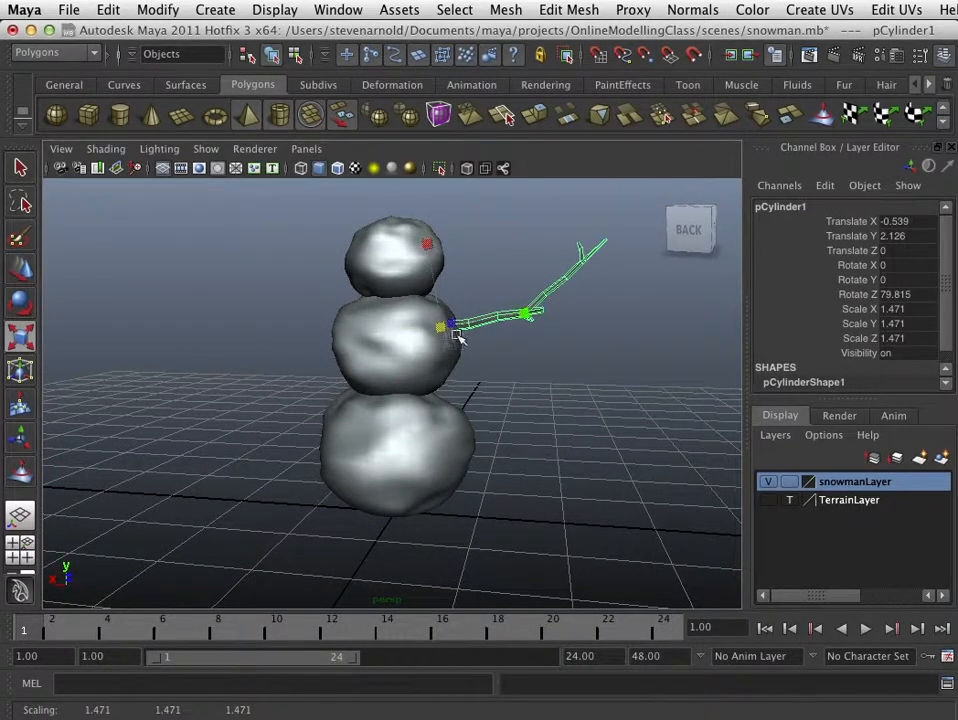
pyautogui.click(480, 338)
# - Duplicate the arm and move the copy to the snowman's opposite side at Translate X 0.95
pyautogui.click(469, 323)
pyautogui.hotkey('ctrl', 'd')
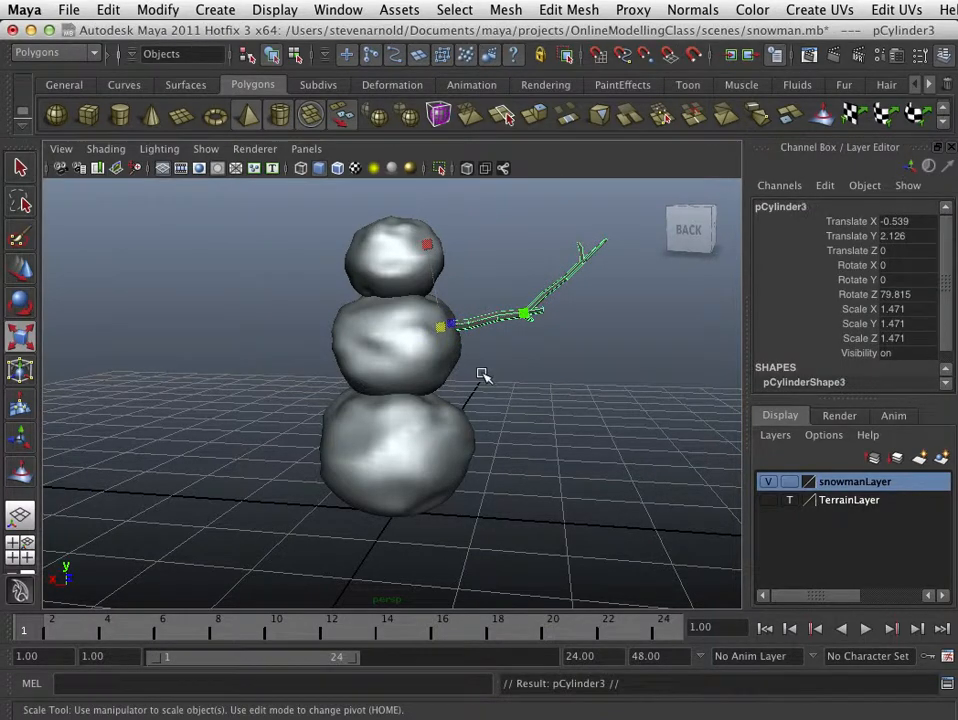
pyautogui.keyDown('alt'); pyautogui.moveTo(481, 376); pyautogui.dragTo(505, 402); pyautogui.keyUp('alt')
pyautogui.press('w')
pyautogui.moveTo(413, 340); pyautogui.dragTo(285, 338)
# - Rotate the duplicated arm to -53.344, 56.638, 203.792 so it hangs downward, and attach it to the body at Translate X 0.61
pyautogui.press('e')
pyautogui.moveTo(357, 324); pyautogui.dragTo(347, 418)
pyautogui.press('w')
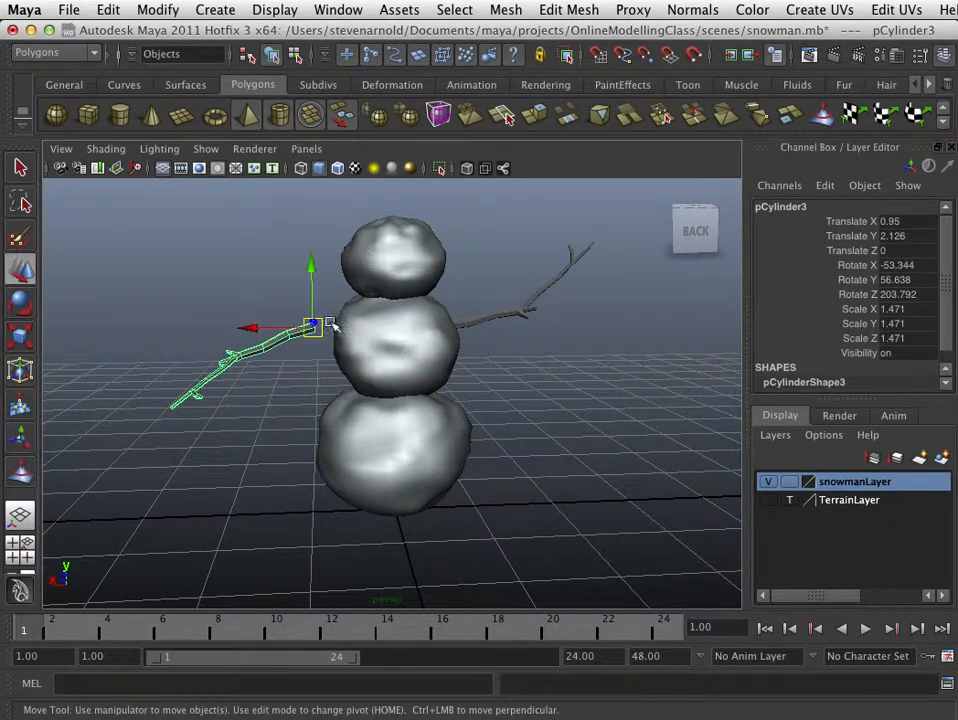
pyautogui.moveTo(250, 331); pyautogui.dragTo(285, 330)
pyautogui.keyDown('alt'); pyautogui.moveTo(508, 428); pyautogui.dragTo(510, 495); pyautogui.keyUp('alt')
pyautogui.keyDown('alt'); pyautogui.moveTo(331, 411); pyautogui.dragTo(453, 403, button='right'); pyautogui.keyUp('alt')
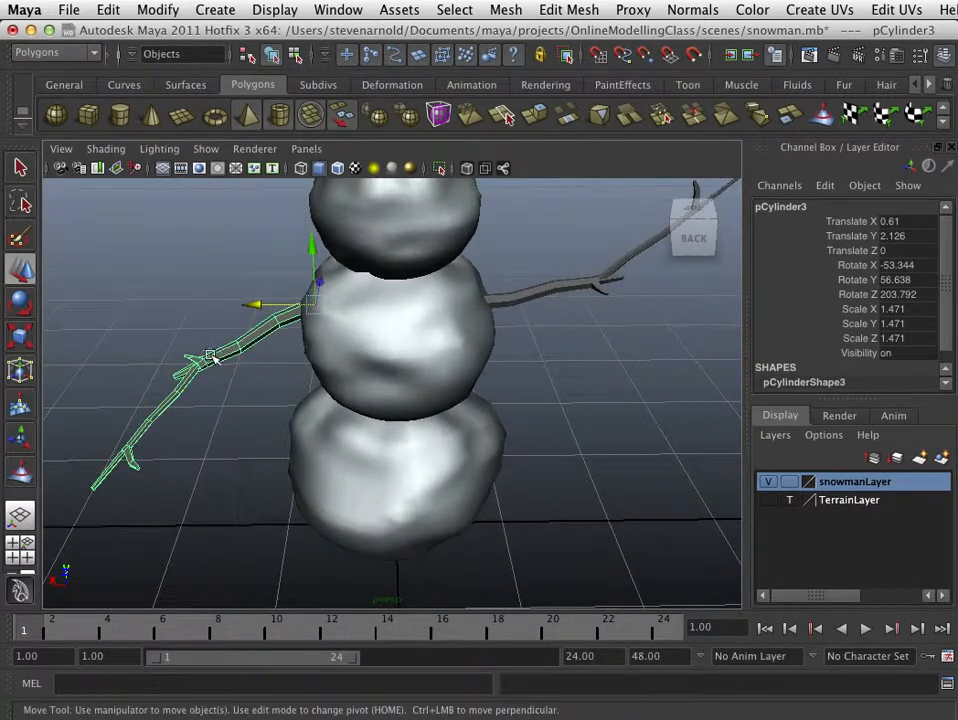
# - Examine both arms and their twigs from several angles to check how they sit on the body
pyautogui.click(195, 384)
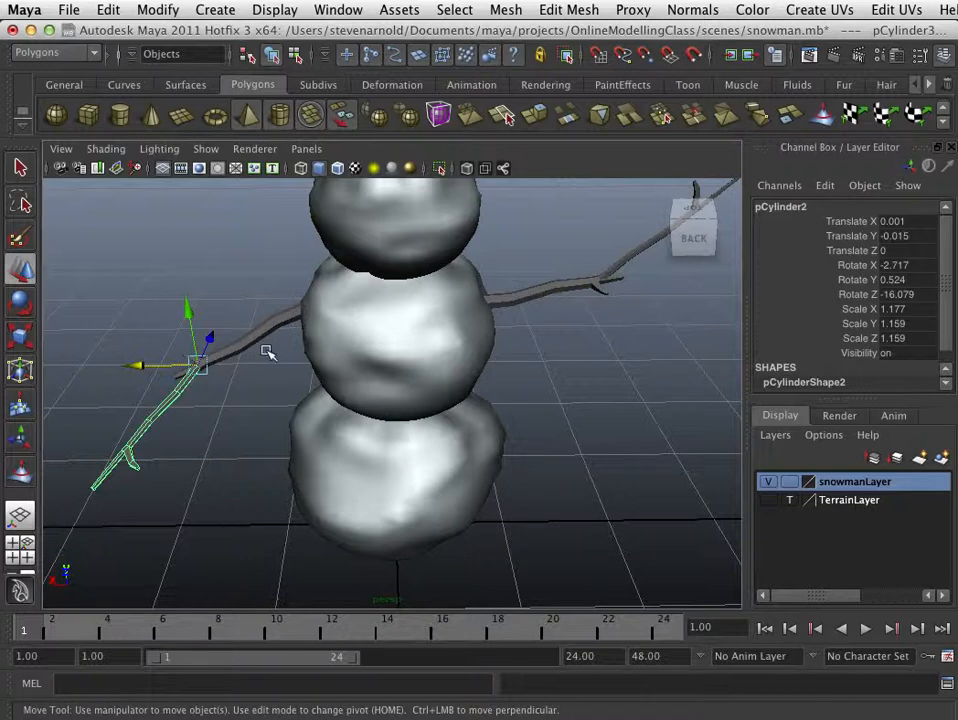
pyautogui.keyDown('alt'); pyautogui.moveTo(601, 284); pyautogui.dragTo(573, 342, button='right'); pyautogui.keyUp('alt')
pyautogui.click(254, 395)
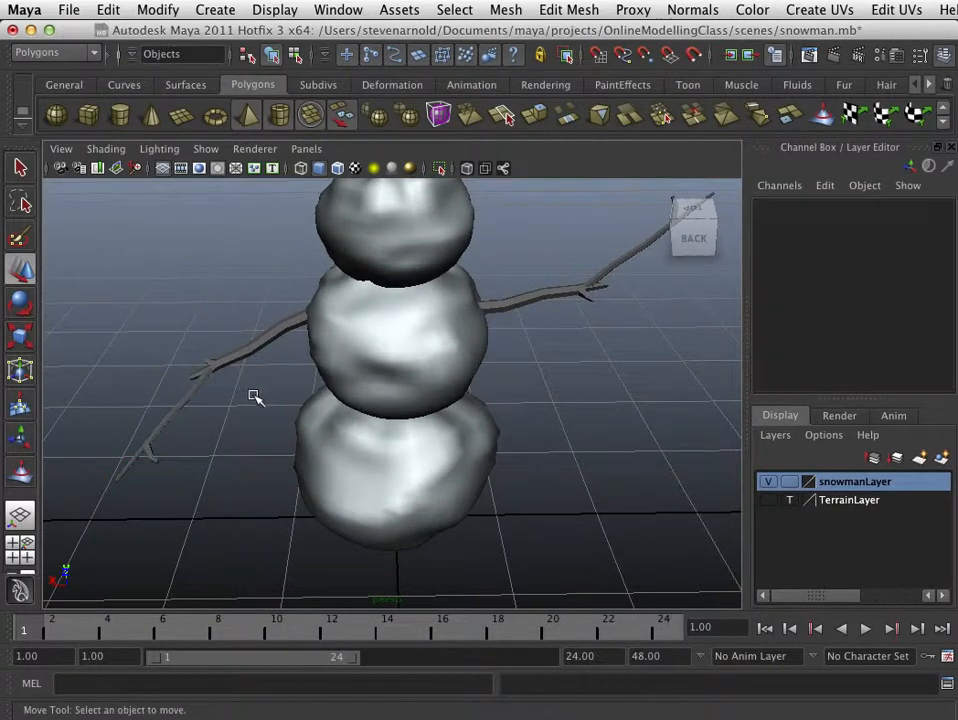
pyautogui.keyDown('alt'); pyautogui.moveTo(245, 416); pyautogui.dragTo(253, 366); pyautogui.keyUp('alt')
pyautogui.click(535, 288)
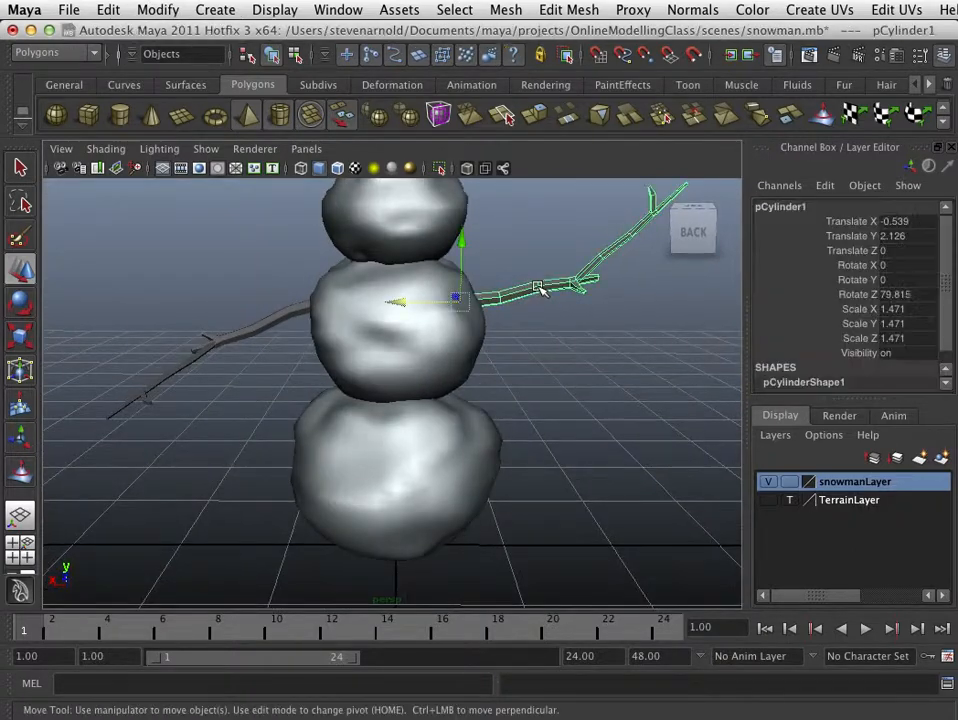
pyautogui.click(530, 305)
pyautogui.keyDown('alt'); pyautogui.moveTo(432, 355); pyautogui.dragTo(331, 357); pyautogui.keyUp('alt')
pyautogui.keyDown('alt'); pyautogui.moveTo(560, 387); pyautogui.dragTo(439, 402, button='right'); pyautogui.keyUp('alt')
pyautogui.keyDown('alt'); pyautogui.moveTo(439, 402); pyautogui.dragTo(349, 353); pyautogui.keyUp('alt')
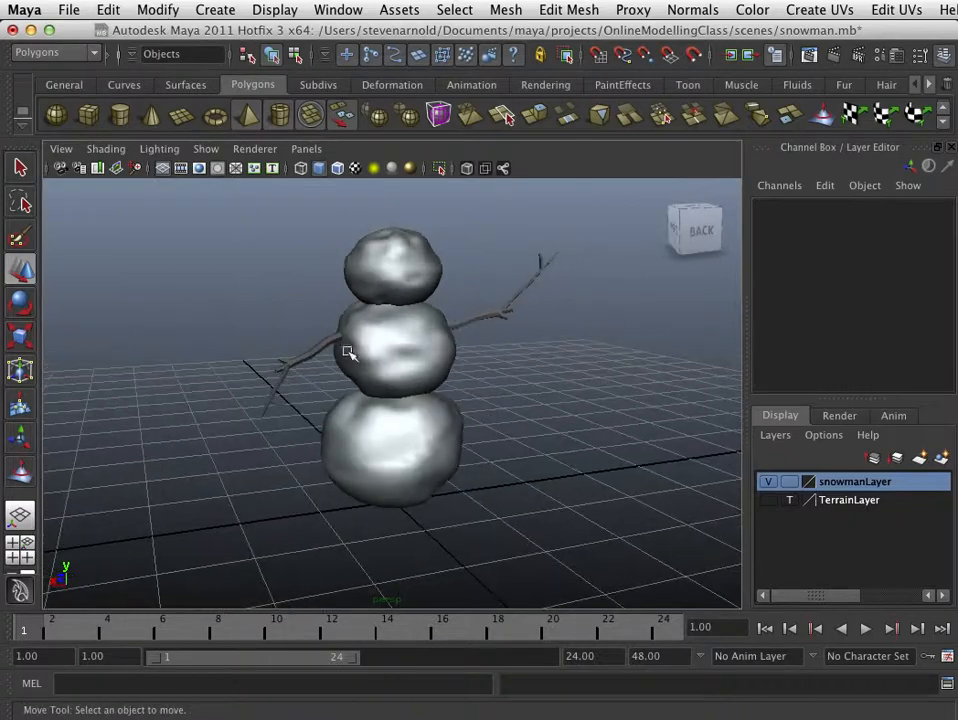
pyautogui.click(347, 352)
pyautogui.keyDown('alt'); pyautogui.moveTo(408, 378); pyautogui.dragTo(530, 387); pyautogui.keyUp('alt')
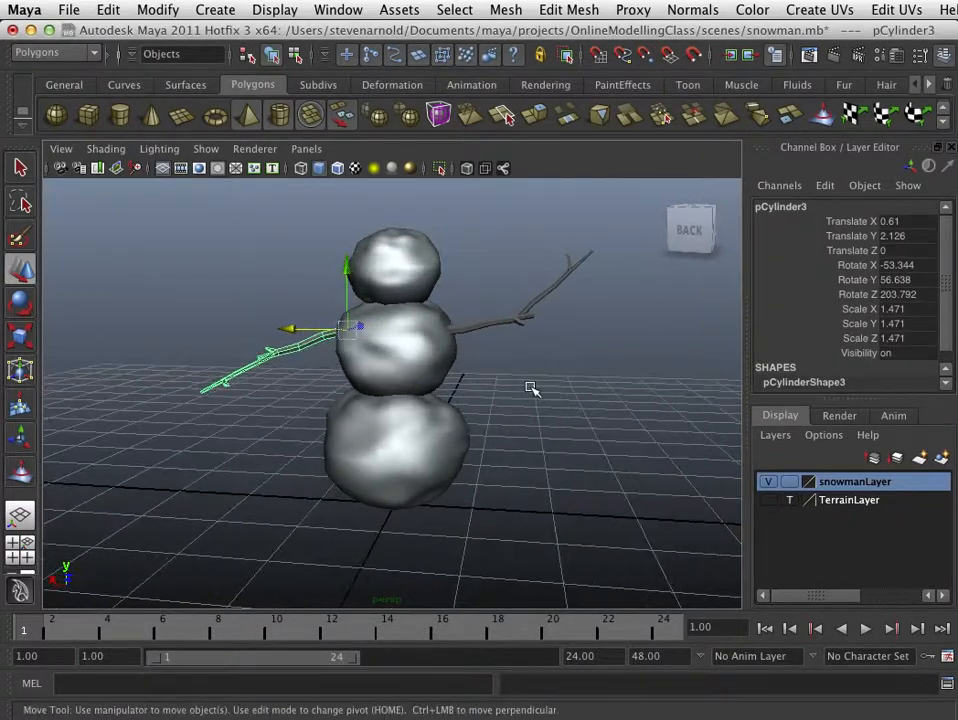
# - Inspect the raised arm up close where its outer twig joins the main branch
pyautogui.click(530, 387)
pyautogui.moveTo(464, 402)
pyautogui.keyDown('alt'); pyautogui.mouseDown(button='right')
pyautogui.moveTo(540, 400)
pyautogui.moveTo(460, 406)
pyautogui.mouseUp(button='right'); pyautogui.keyUp('alt')
pyautogui.keyDown('alt'); pyautogui.moveTo(460, 406); pyautogui.dragTo(534, 421, button='middle'); pyautogui.keyUp('alt')
pyautogui.keyDown('alt'); pyautogui.moveTo(548, 387); pyautogui.dragTo(641, 383, button='right'); pyautogui.keyUp('alt')
pyautogui.keyDown('alt'); pyautogui.moveTo(641, 383); pyautogui.dragTo(524, 419, button='middle'); pyautogui.keyUp('alt')
pyautogui.keyDown('alt'); pyautogui.moveTo(524, 419); pyautogui.dragTo(534, 391, button='right'); pyautogui.keyUp('alt')
pyautogui.click(528, 367)
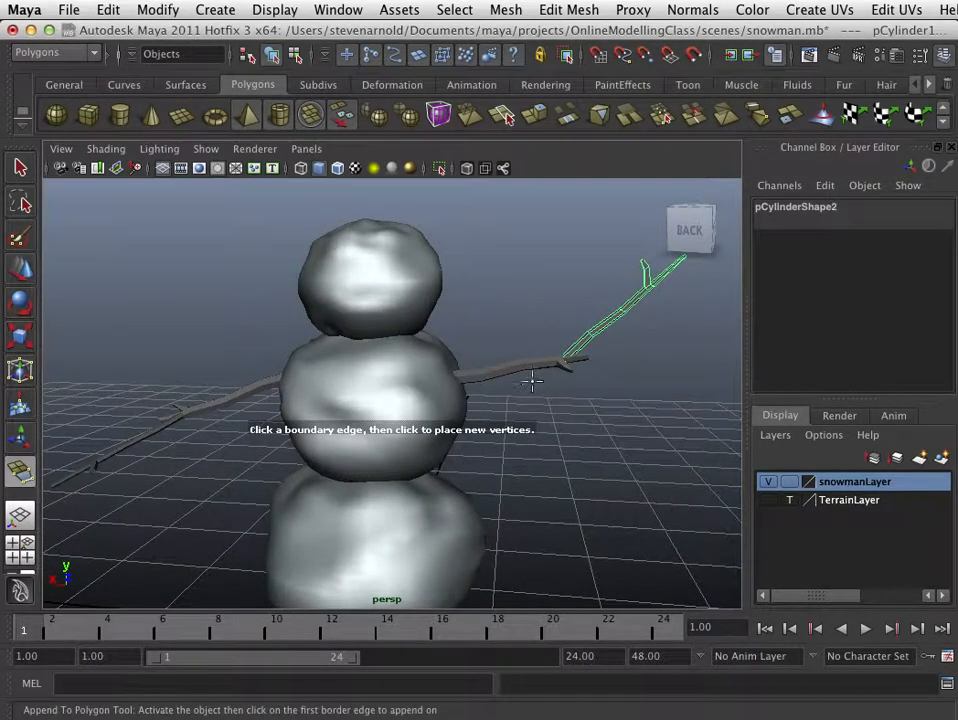
pyautogui.press('q')
pyautogui.moveTo(571, 391)
pyautogui.keyDown('alt'); pyautogui.mouseDown()
pyautogui.moveTo(601, 391)
pyautogui.moveTo(566, 400)
pyautogui.mouseUp(); pyautogui.keyUp('alt')
pyautogui.click(541, 391)
# - Assign a new Lambert material to the snowman's raised branch arm
pyautogui.keyDown('alt'); pyautogui.moveTo(537, 370); pyautogui.dragTo(665, 391, button='right'); pyautogui.keyUp('alt')
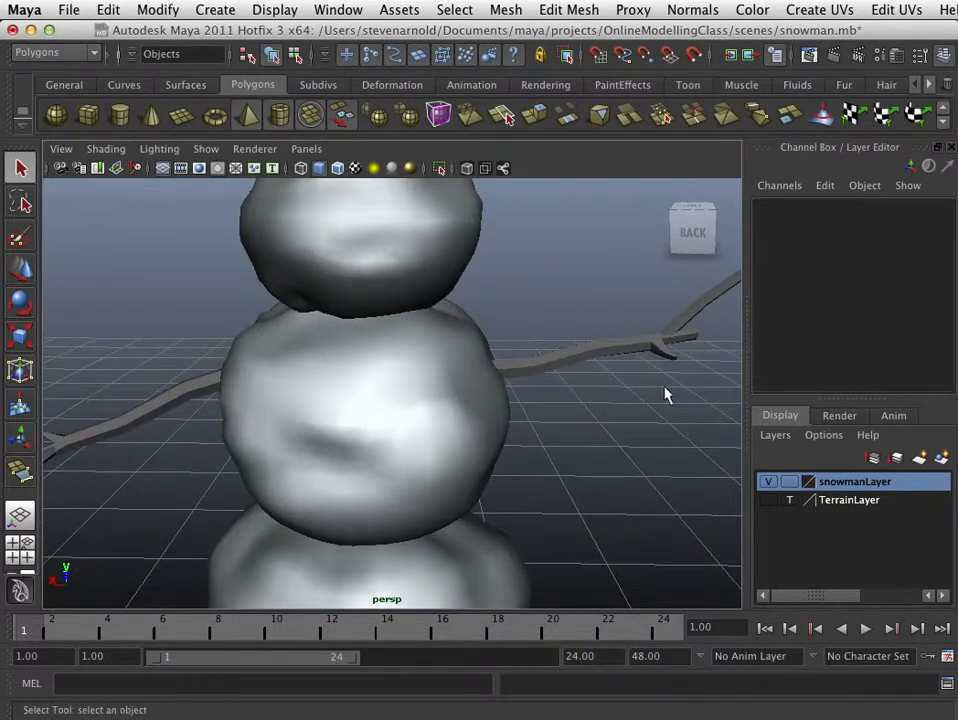
pyautogui.keyDown('alt'); pyautogui.moveTo(665, 391); pyautogui.dragTo(543, 420, button='middle'); pyautogui.keyUp('alt')
pyautogui.keyDown('alt'); pyautogui.moveTo(543, 420); pyautogui.dragTo(299, 460, button='right'); pyautogui.keyUp('alt')
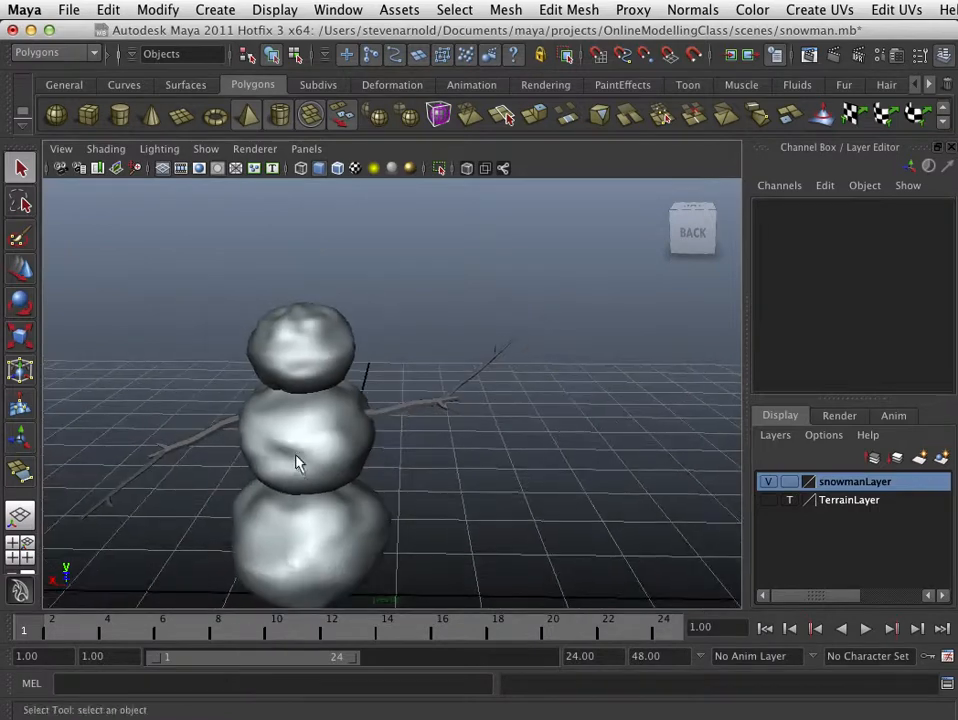
pyautogui.keyDown('alt'); pyautogui.moveTo(299, 460); pyautogui.dragTo(214, 430); pyautogui.keyUp('alt')
pyautogui.keyDown('alt'); pyautogui.moveTo(385, 419); pyautogui.dragTo(501, 414, button='middle'); pyautogui.keyUp('alt')
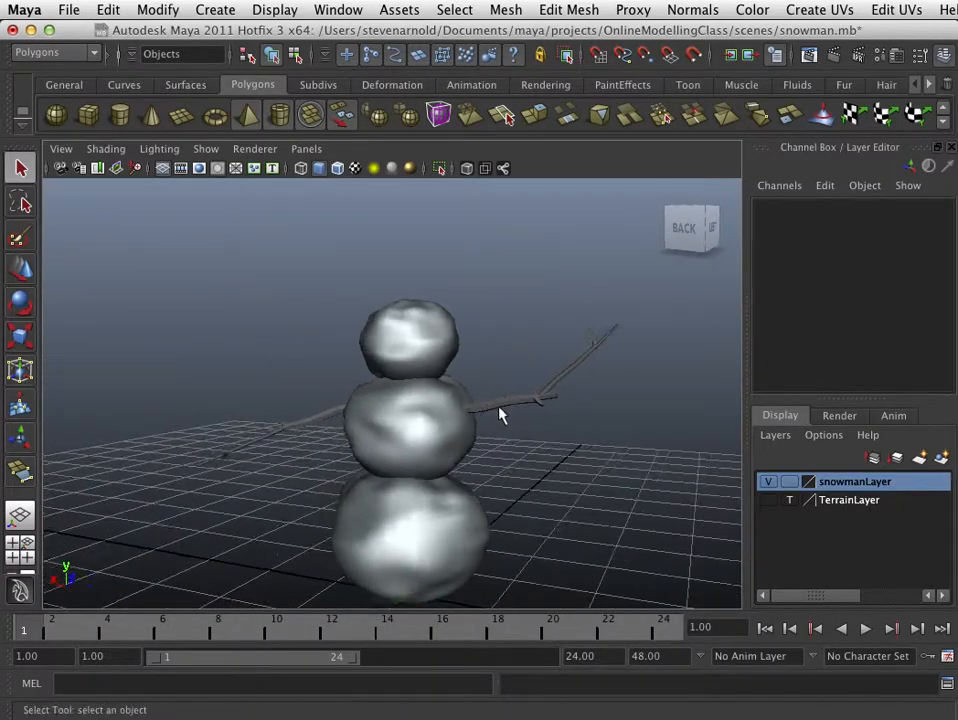
pyautogui.rightClick(503, 409)
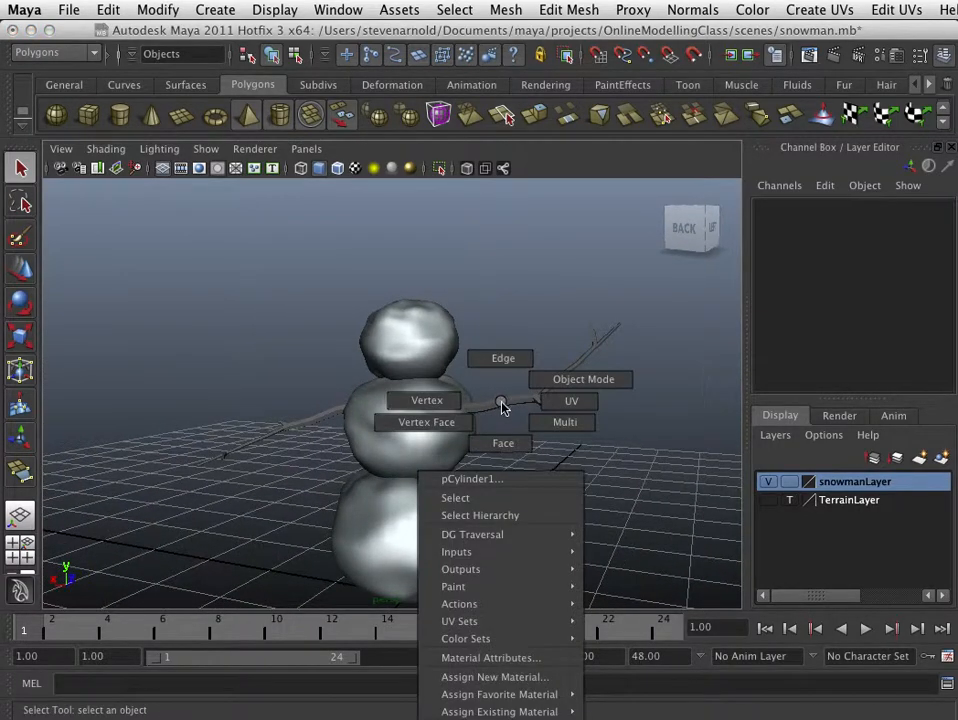
pyautogui.moveTo(540, 606)
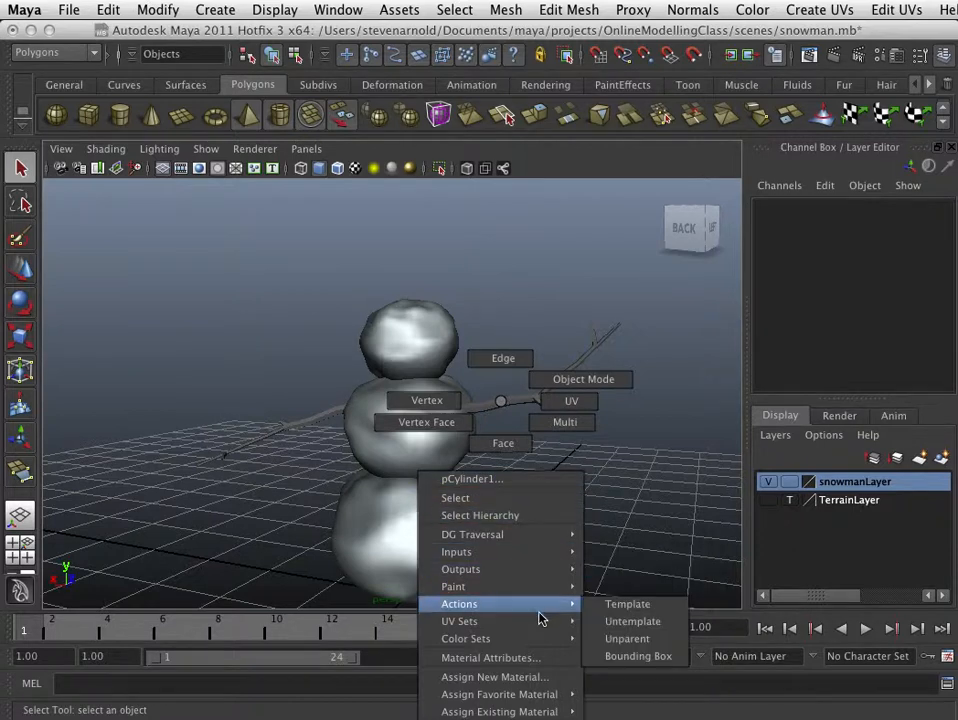
pyautogui.click(537, 678)
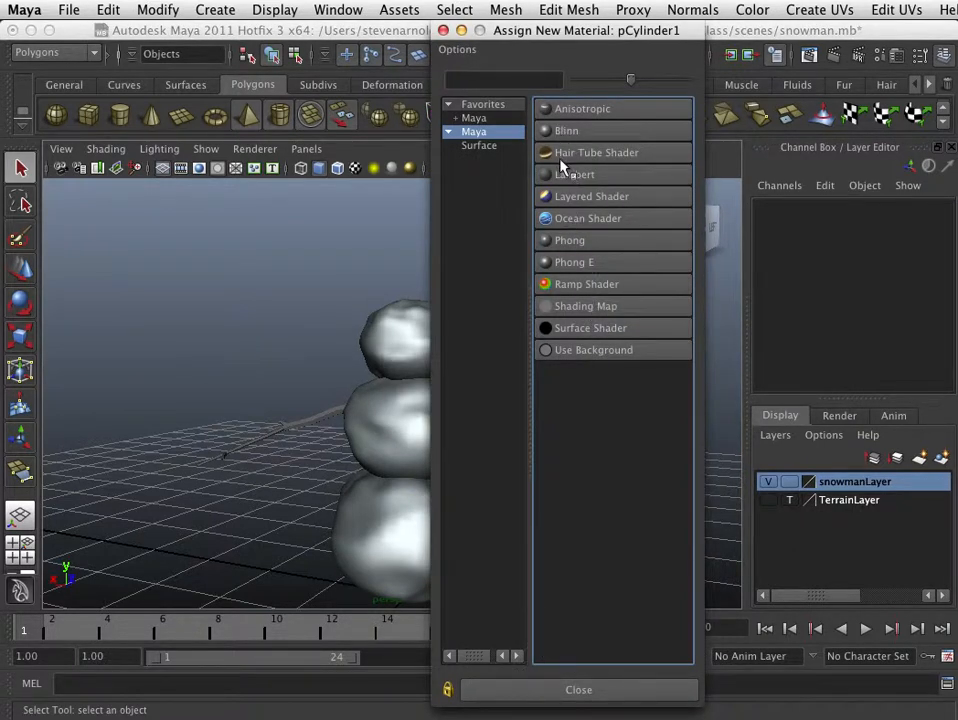
pyautogui.click(568, 182)
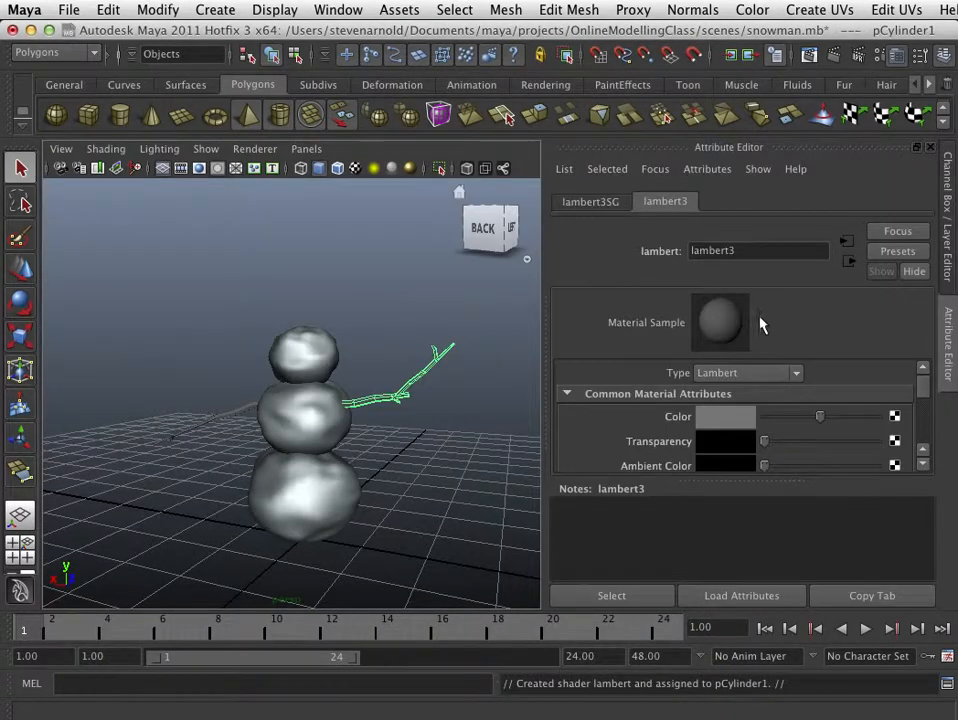
# - Set the raised arm's material color to a dark brown, RGB 0.294, 0.250, 0.242
pyautogui.moveTo(818, 421); pyautogui.dragTo(780, 419)
pyautogui.click(736, 421)
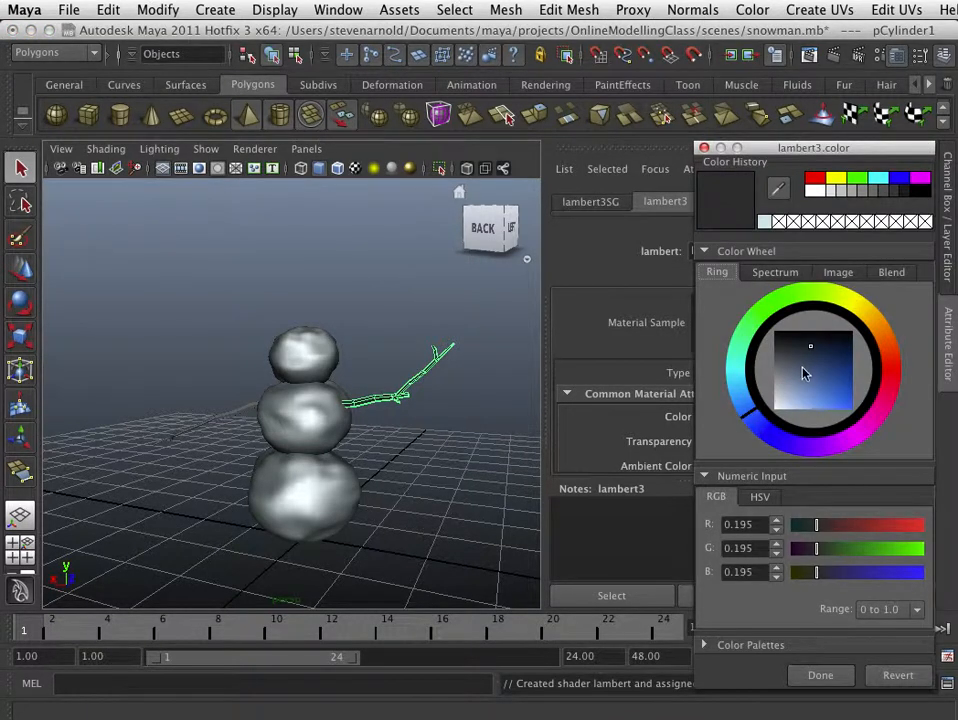
pyautogui.moveTo(857, 443)
pyautogui.mouseDown()
pyautogui.moveTo(887, 363)
pyautogui.moveTo(880, 385)
pyautogui.mouseUp()
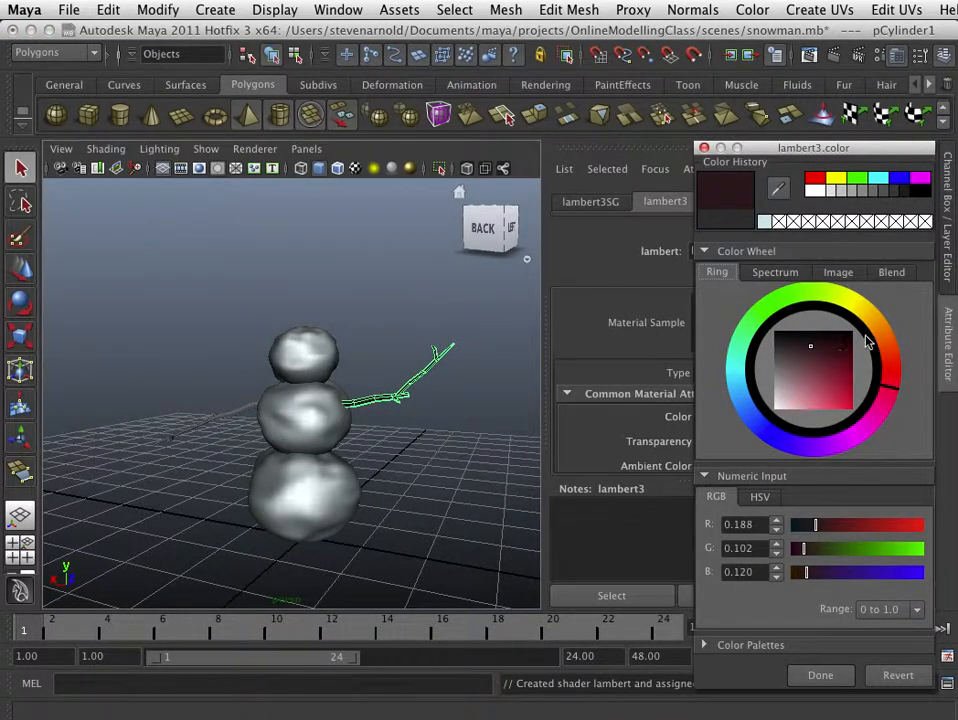
pyautogui.click(868, 342)
pyautogui.moveTo(851, 342)
pyautogui.mouseDown()
pyautogui.moveTo(821, 359)
pyautogui.moveTo(787, 356)
pyautogui.mouseUp()
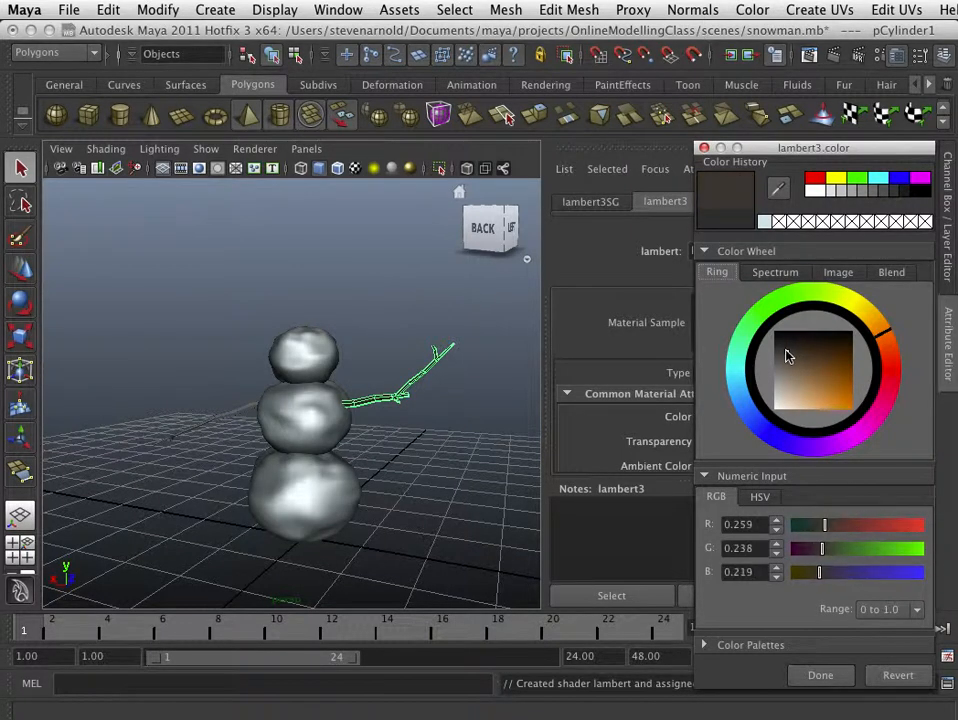
pyautogui.moveTo(885, 346)
pyautogui.mouseDown()
pyautogui.moveTo(874, 384)
pyautogui.moveTo(877, 370)
pyautogui.mouseUp()
pyautogui.moveTo(793, 360); pyautogui.dragTo(790, 358)
pyautogui.moveTo(886, 360); pyautogui.dragTo(901, 364)
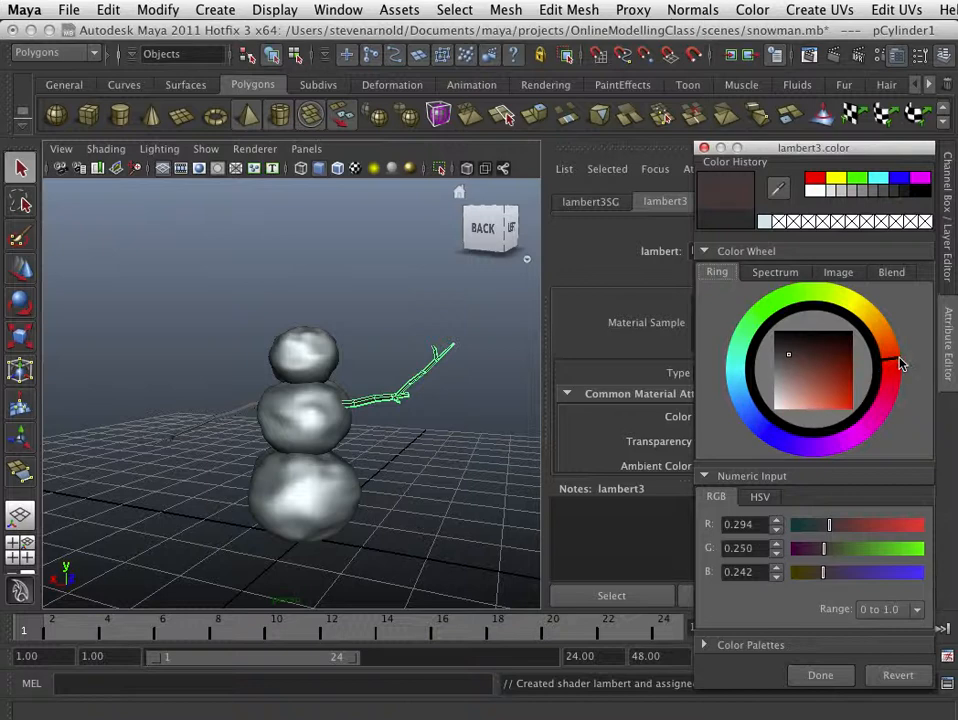
pyautogui.click(820, 675)
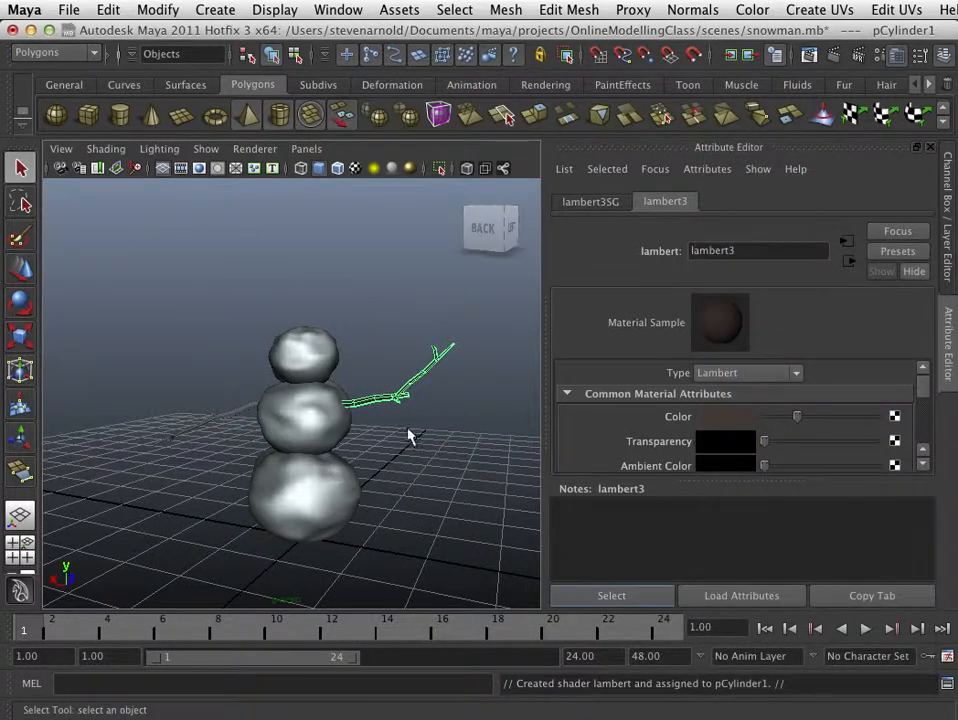
pyautogui.click(443, 421)
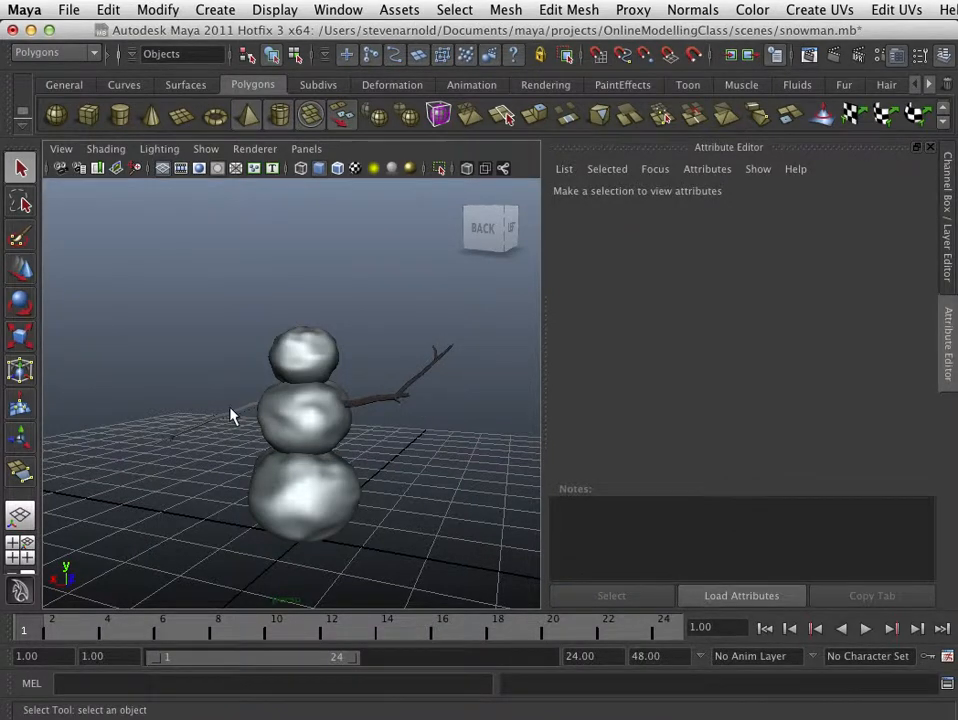
# - Assign the existing brown lambert3 material to the hanging branch arm
pyautogui.click(230, 415)
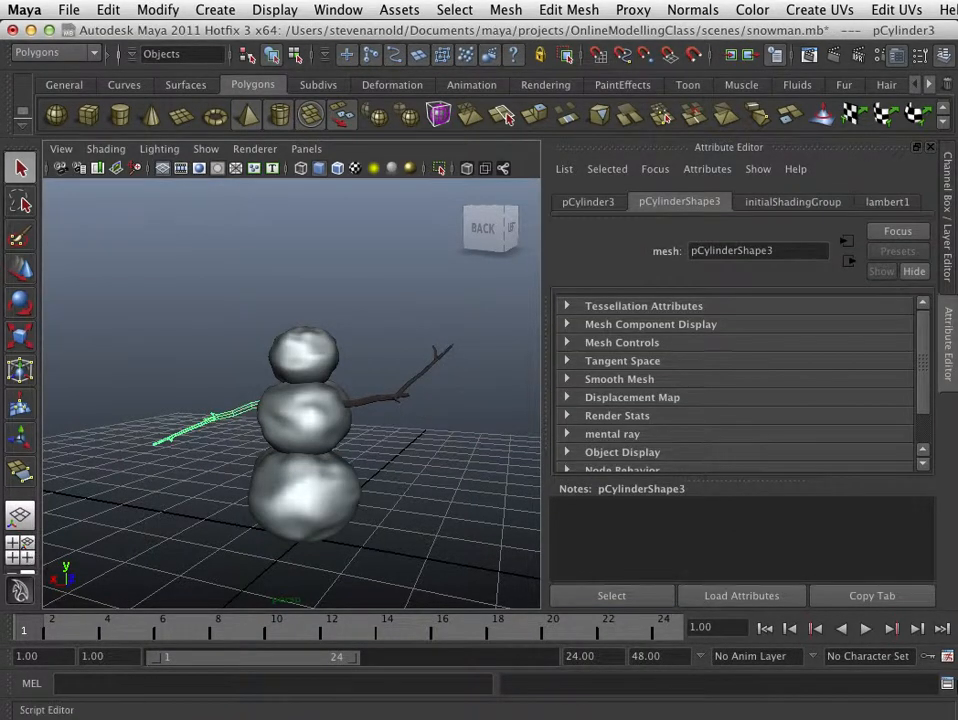
pyautogui.moveTo(952, 716)
pyautogui.mouseDown()
pyautogui.moveTo(943, 719)
pyautogui.moveTo(957, 719)
pyautogui.mouseUp()
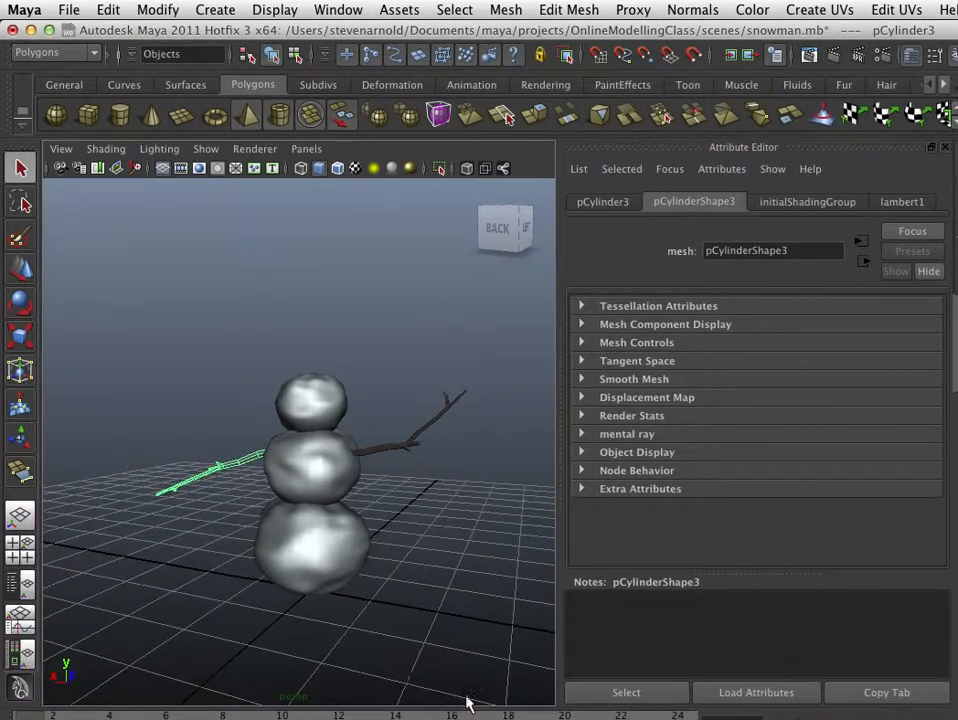
pyautogui.click(26, 651)
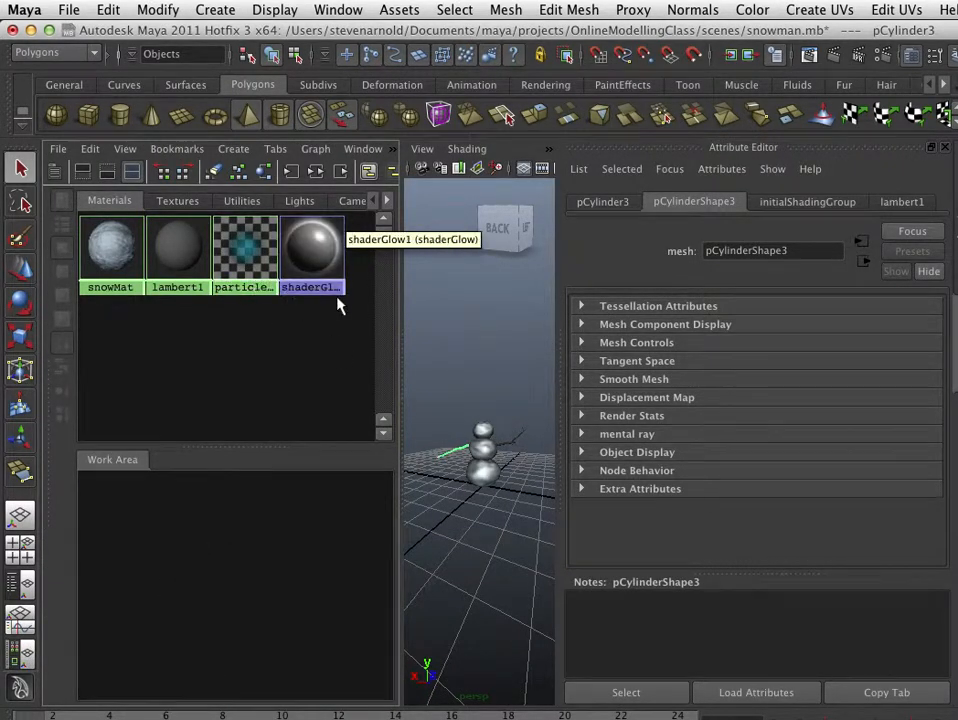
pyautogui.click(178, 201)
pyautogui.click(110, 201)
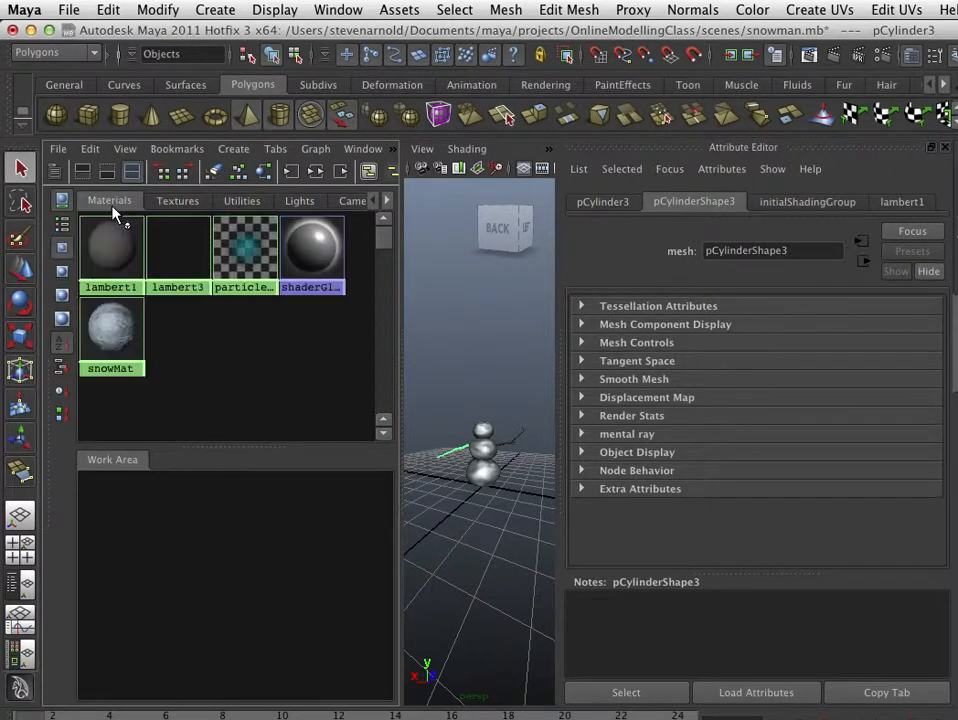
pyautogui.rightClick(179, 264)
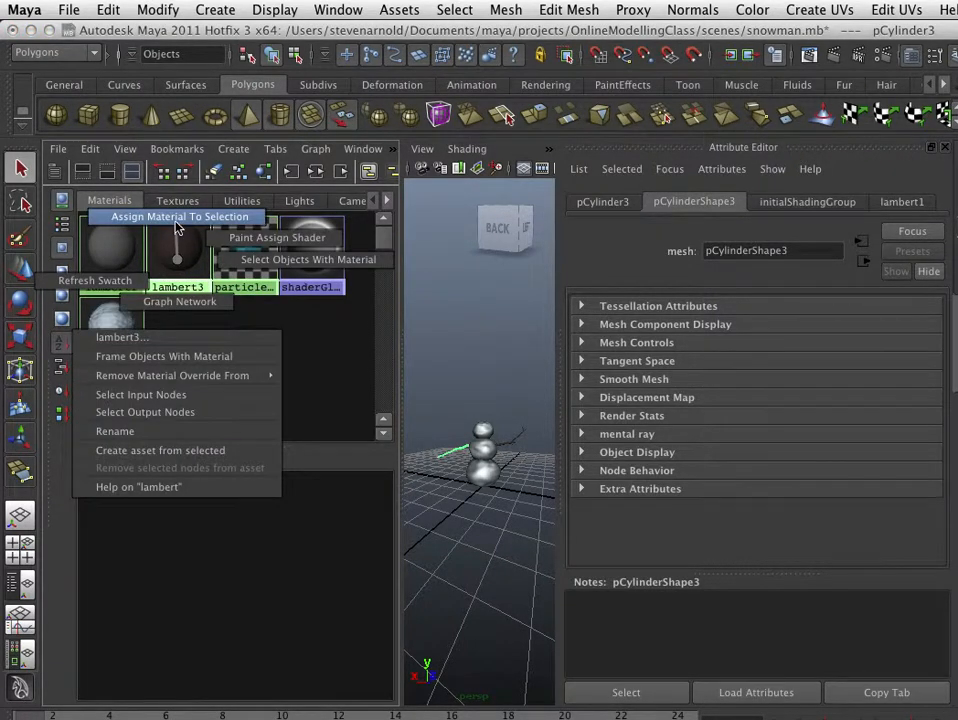
pyautogui.click(180, 216)
pyautogui.click(494, 530)
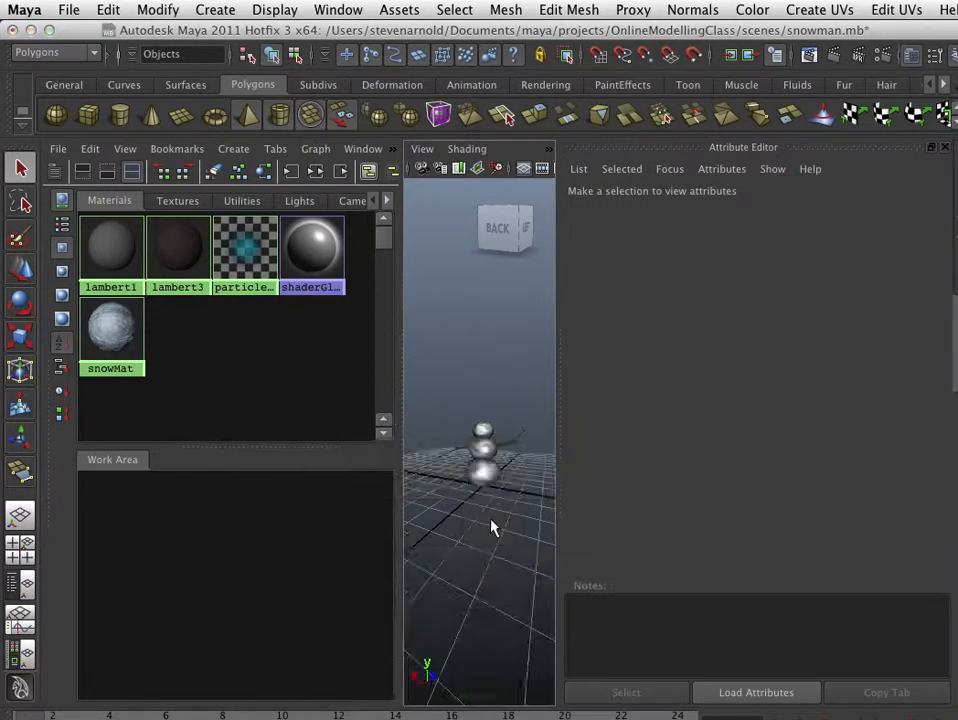
pyautogui.press('space')
pyautogui.scroll(3, 432, 472)
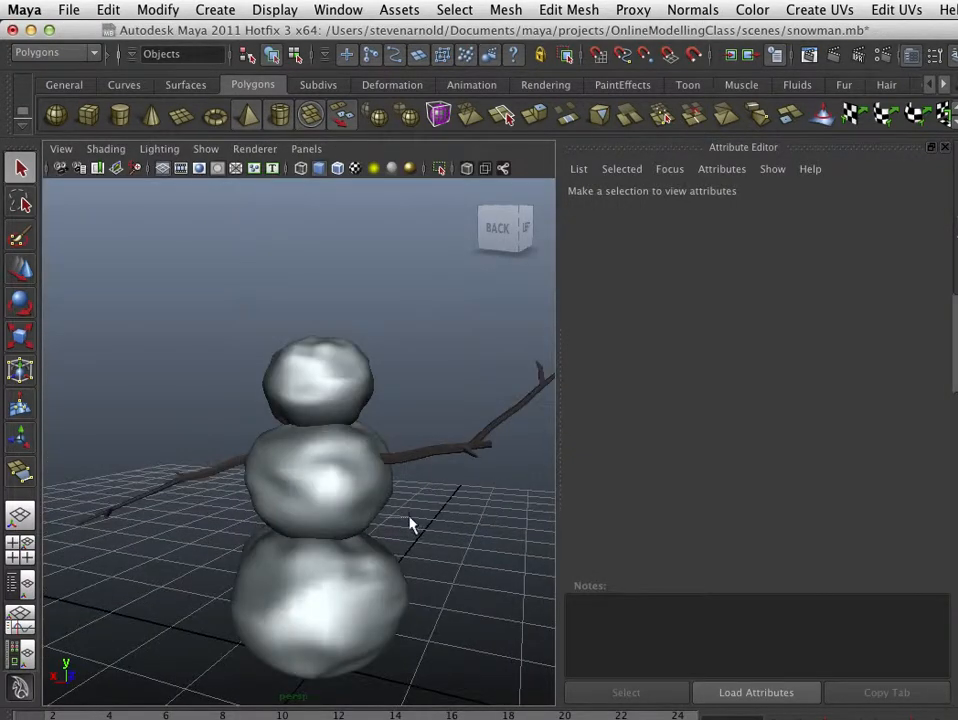
# - Duplicate the snowman's head sphere and move the copy along Z, clear of the head
pyautogui.keyDown('alt'); pyautogui.moveTo(375, 553); pyautogui.dragTo(443, 527); pyautogui.keyUp('alt')
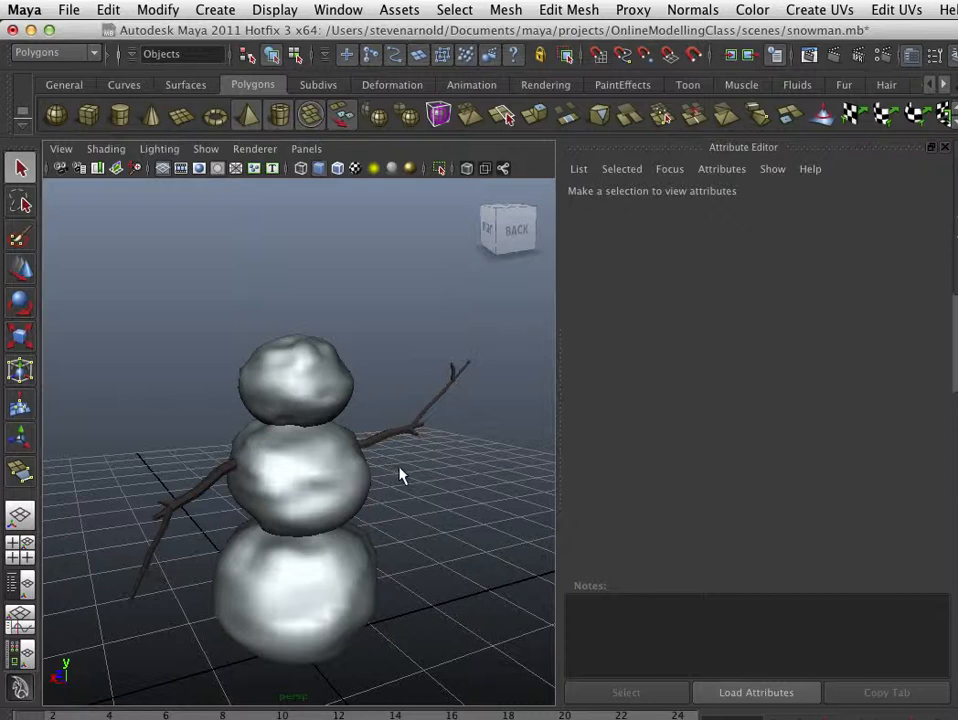
pyautogui.keyDown('alt'); pyautogui.moveTo(400, 475); pyautogui.dragTo(352, 435, button='middle'); pyautogui.keyUp('alt')
pyautogui.click(297, 378)
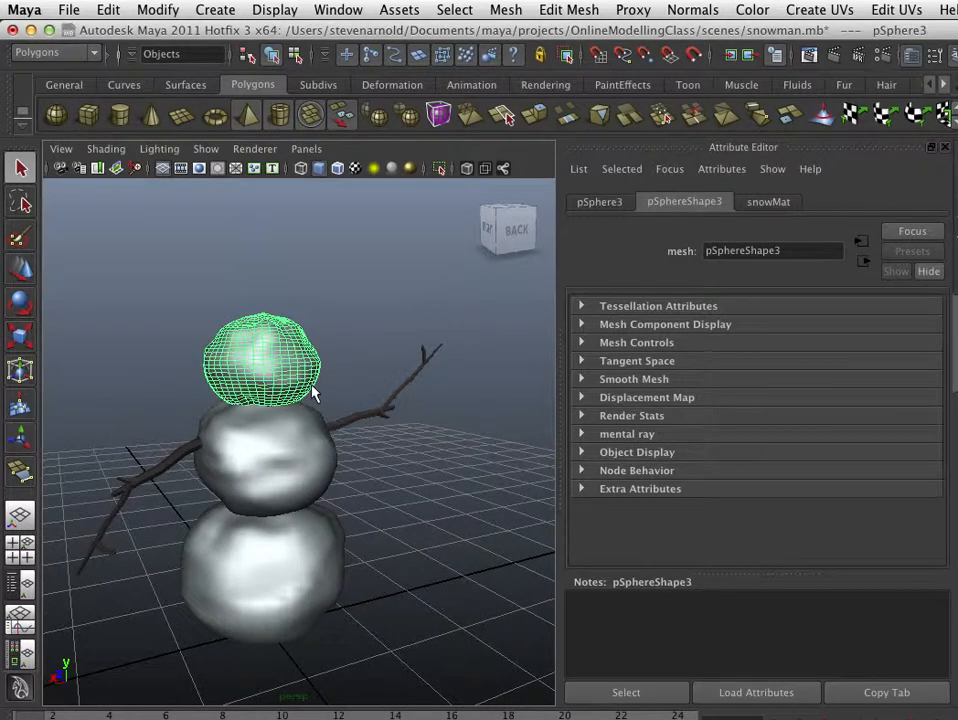
pyautogui.hotkey('ctrl', 'd')
pyautogui.press('w')
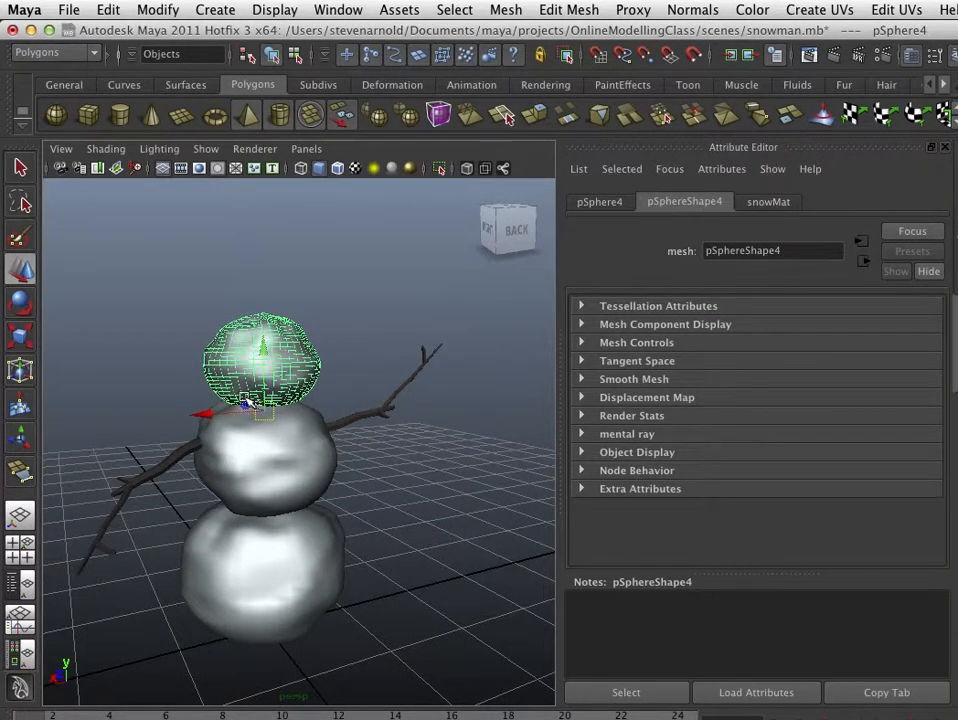
pyautogui.moveTo(249, 405); pyautogui.dragTo(327, 453)
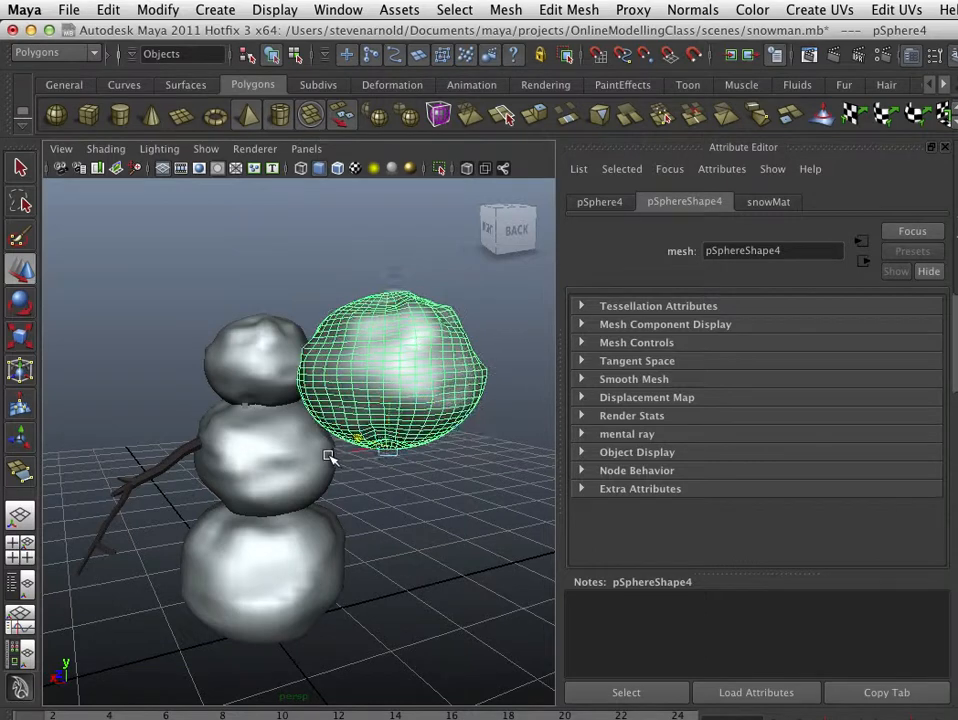
# - Scale the copied sphere uniformly down to a small coal-sized lump and move it along Z back toward the snowman
pyautogui.click(470, 494)
pyautogui.click(402, 380)
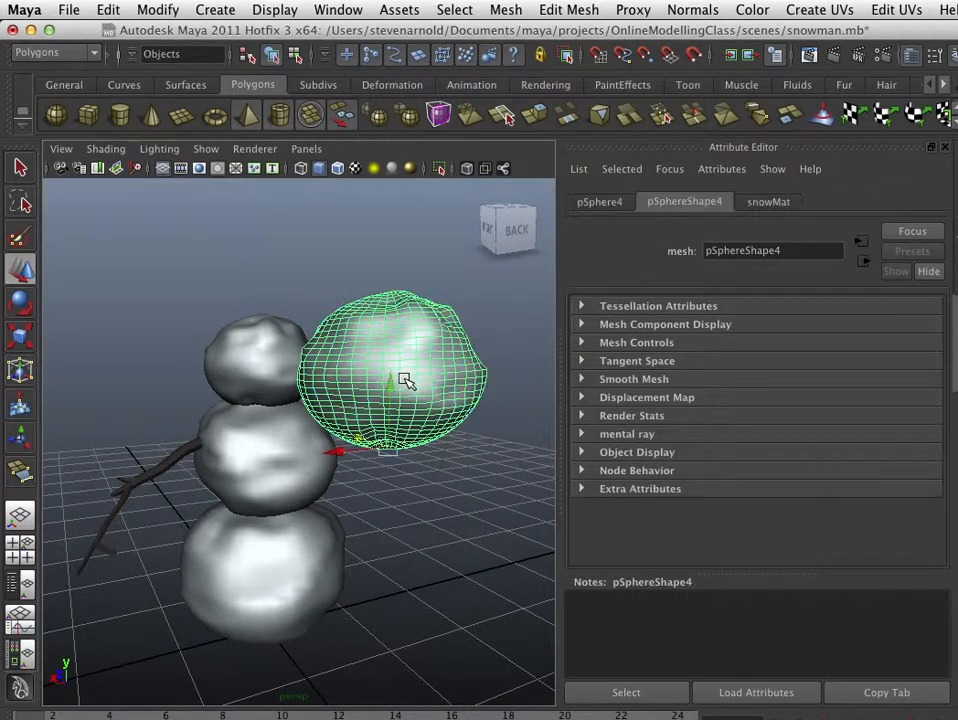
pyautogui.click(287, 462)
pyautogui.click(418, 393)
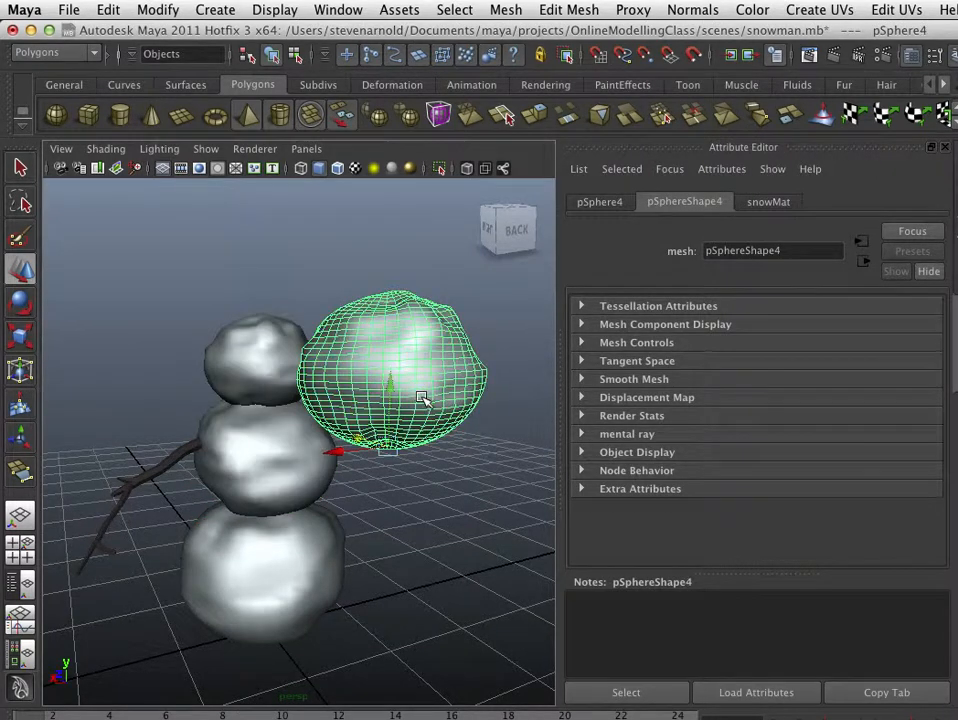
pyautogui.press('r')
pyautogui.moveTo(392, 450); pyautogui.dragTo(203, 513)
pyautogui.press('w')
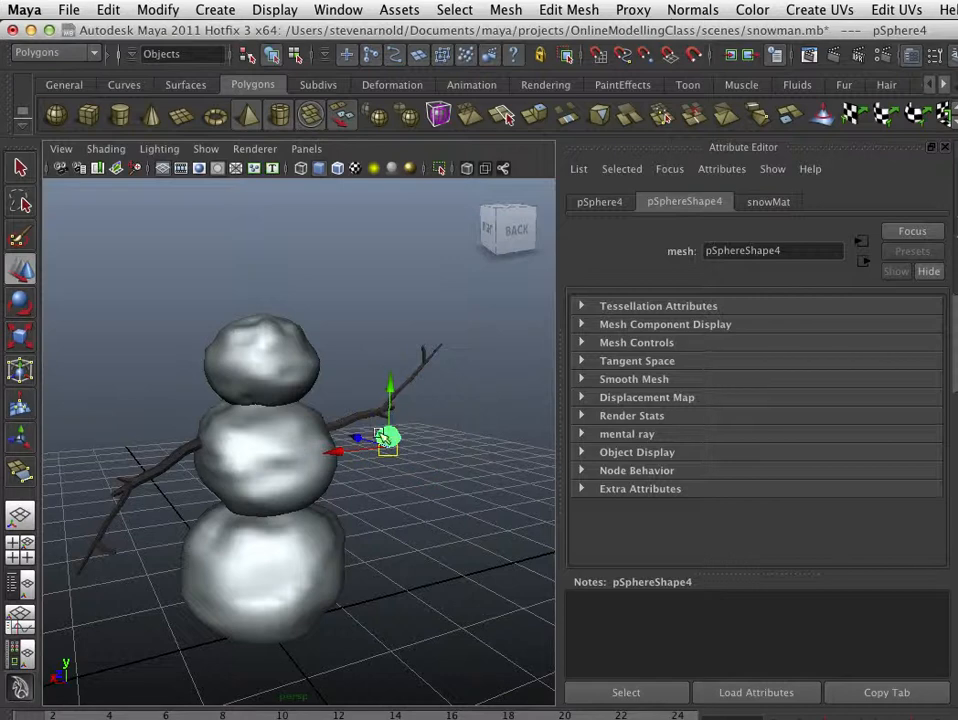
pyautogui.moveTo(382, 438); pyautogui.dragTo(344, 429)
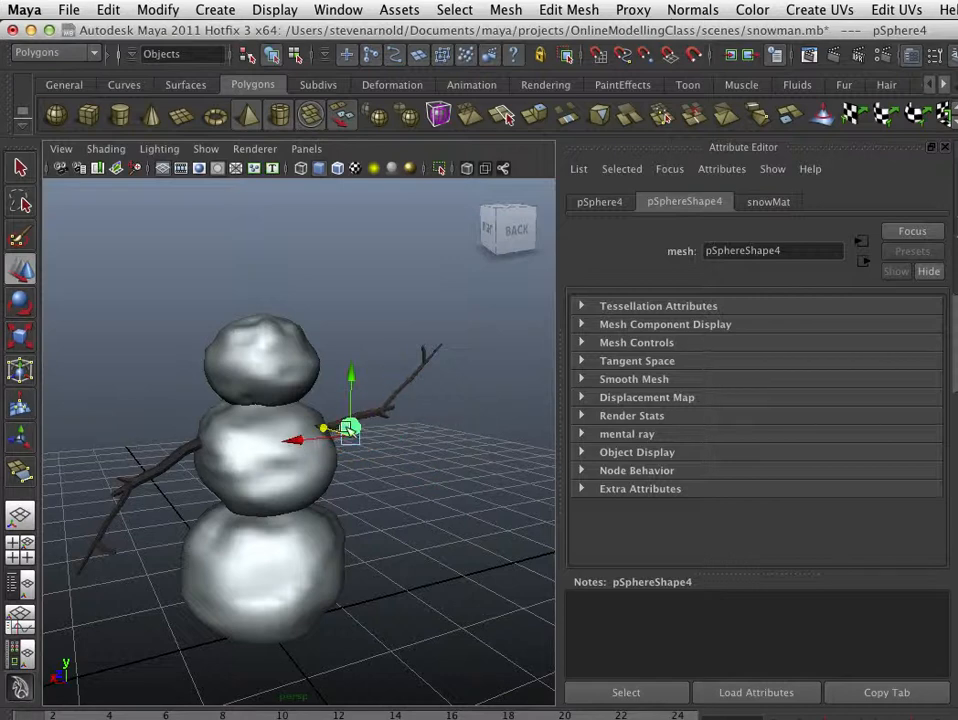
# - Assign a new Lambert material to the small sphere and name it coalMat
pyautogui.moveTo(350, 432); pyautogui.dragTo(380, 706, button='right')
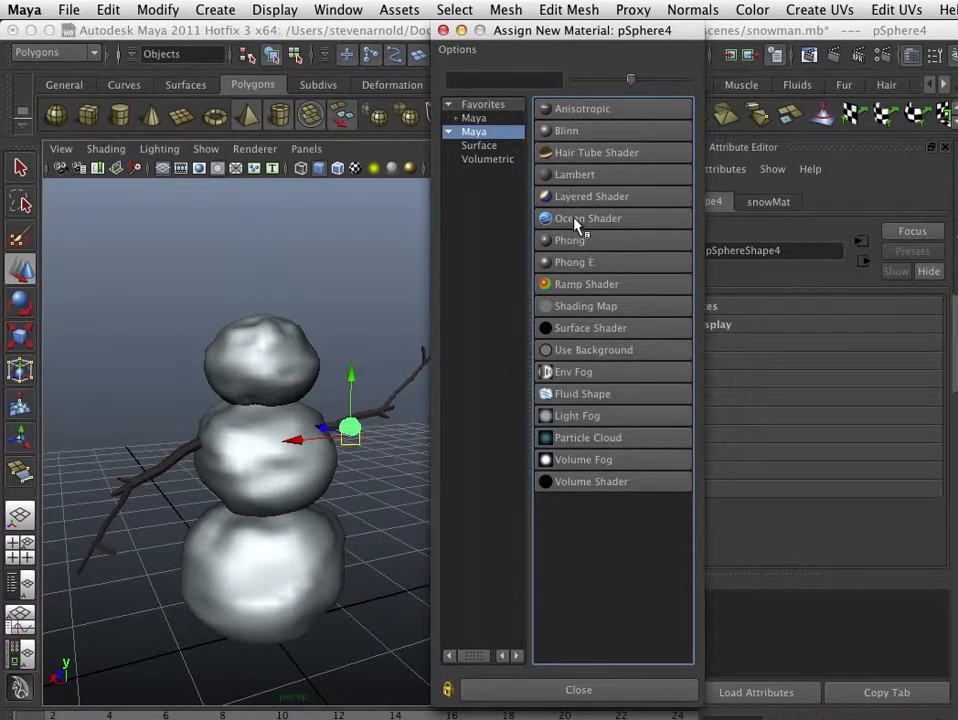
pyautogui.click(569, 176)
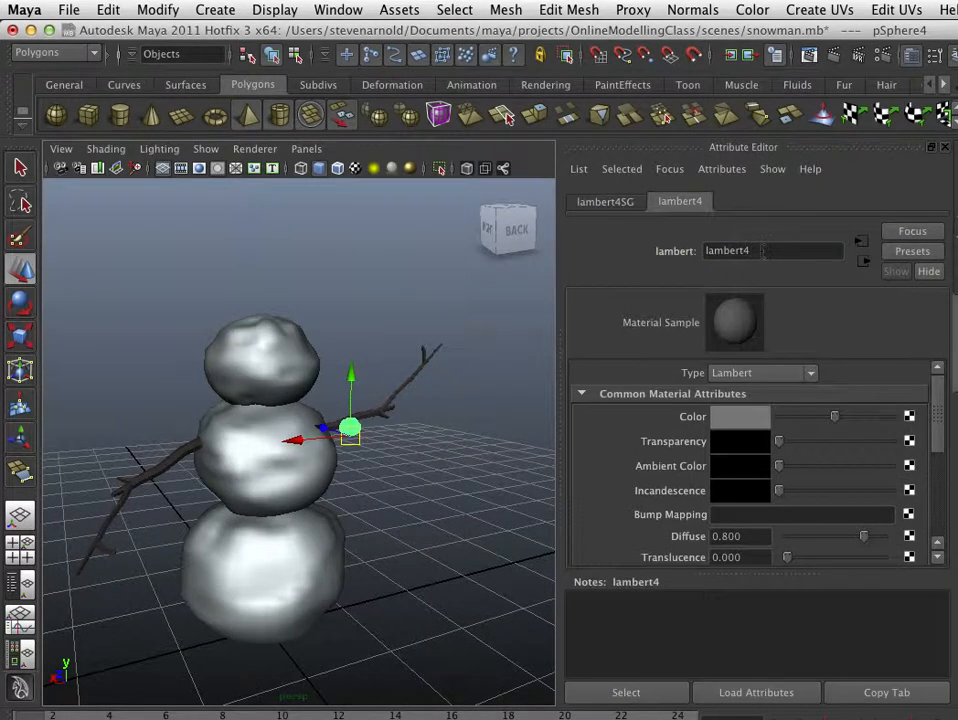
pyautogui.moveTo(764, 251); pyautogui.dragTo(643, 254)
pyautogui.write('coal')
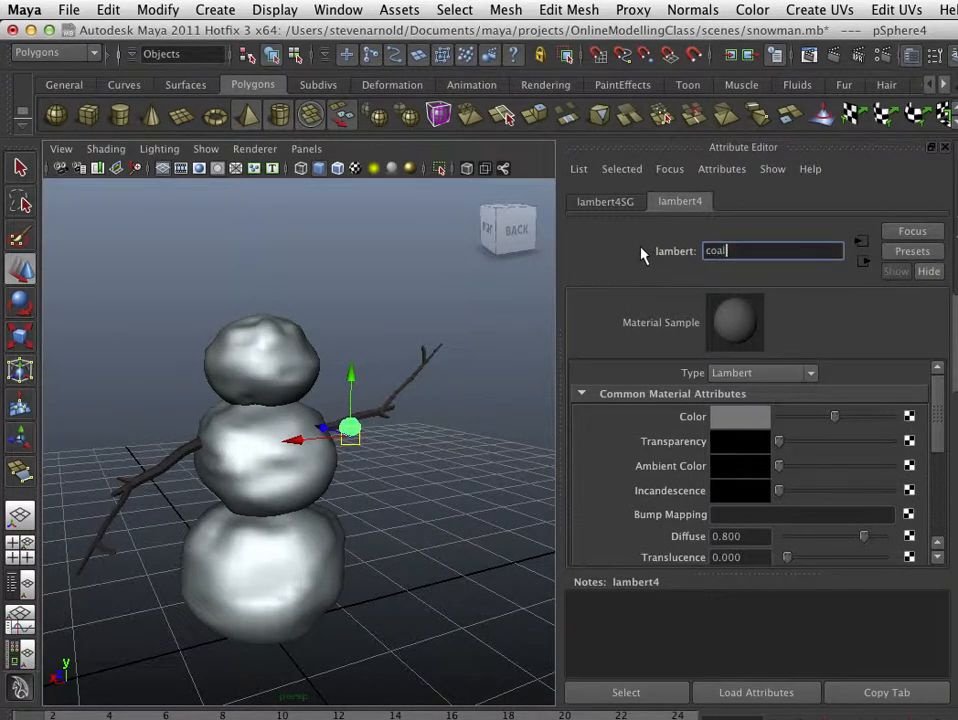
pyautogui.write('Mat')
# - Darken coalMat's Color to a very dark grey, just above black
pyautogui.moveTo(834, 416); pyautogui.dragTo(766, 423)
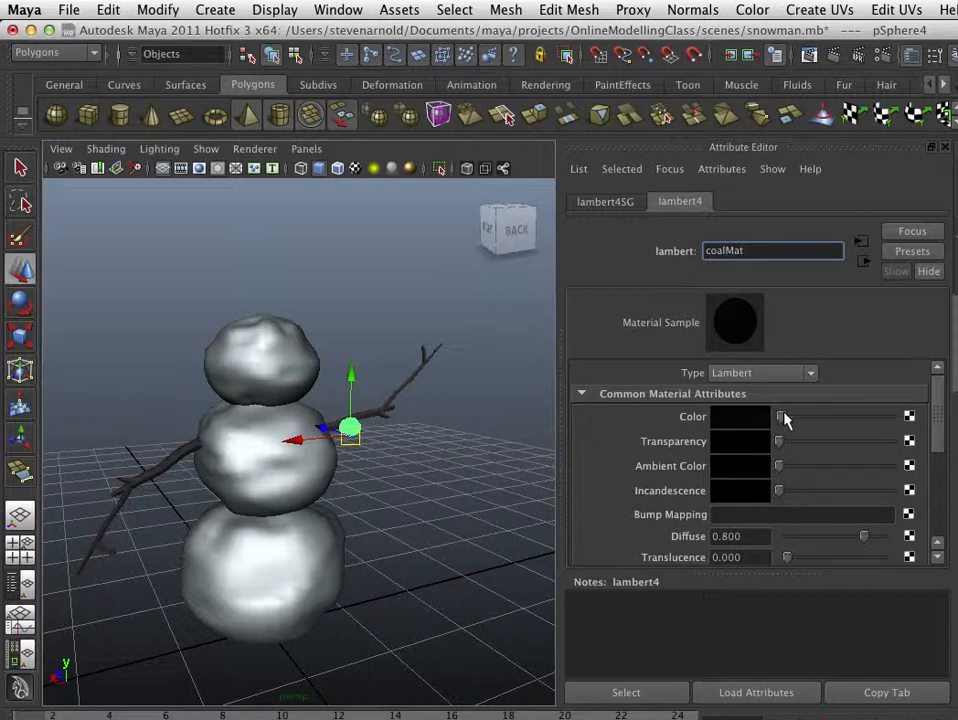
pyautogui.moveTo(785, 419); pyautogui.dragTo(801, 420)
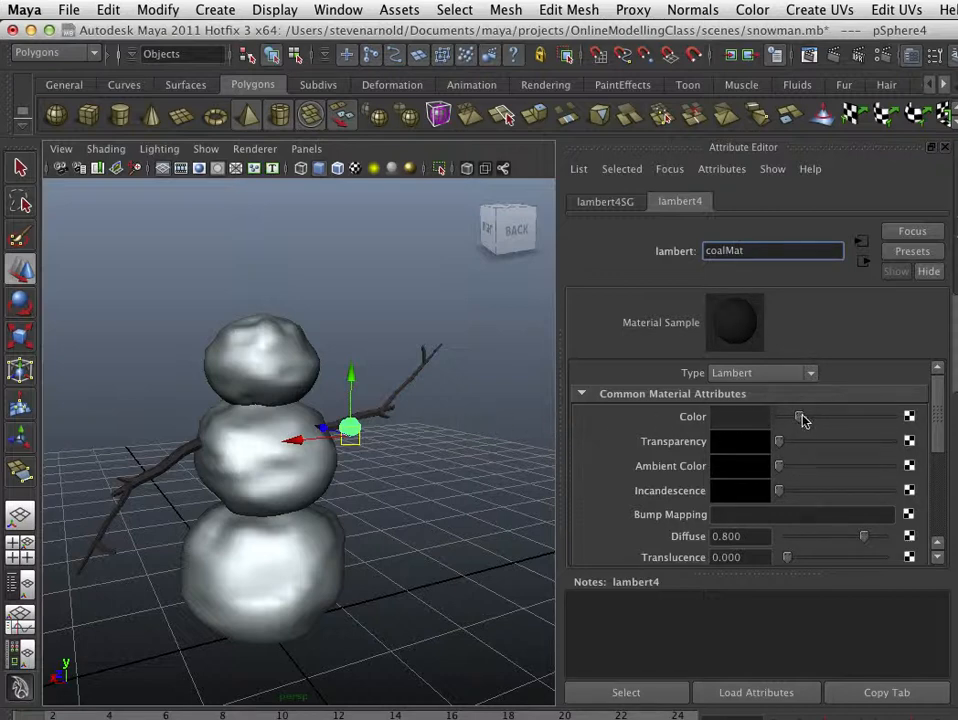
pyautogui.moveTo(802, 418); pyautogui.dragTo(804, 419)
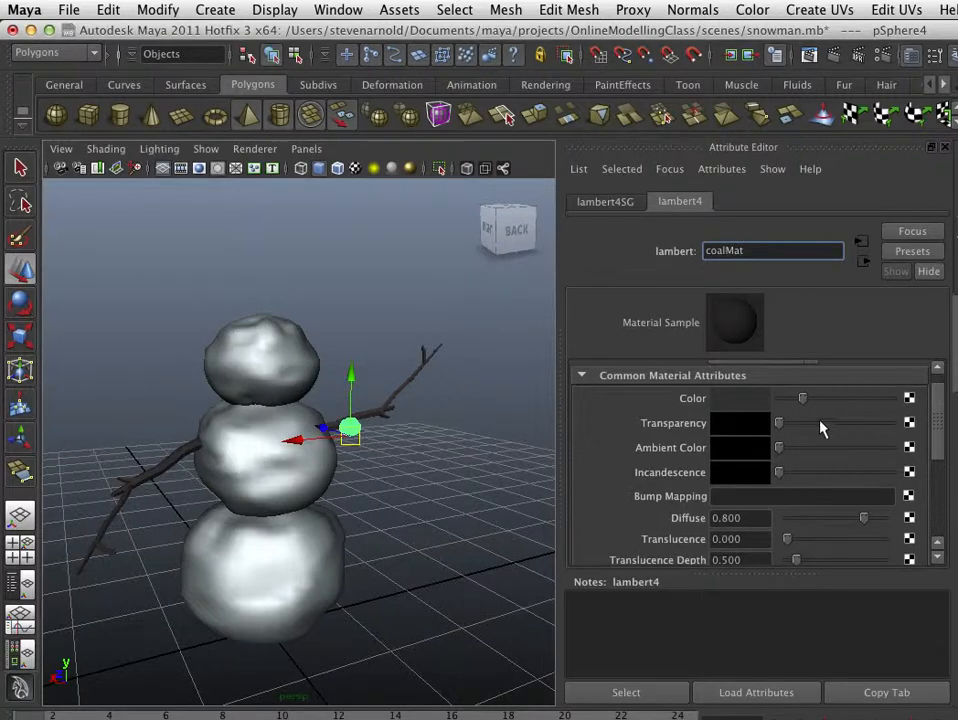
# - Create a Fractal texture from coalMat's Color attribute and close the render node window
pyautogui.click(908, 417)
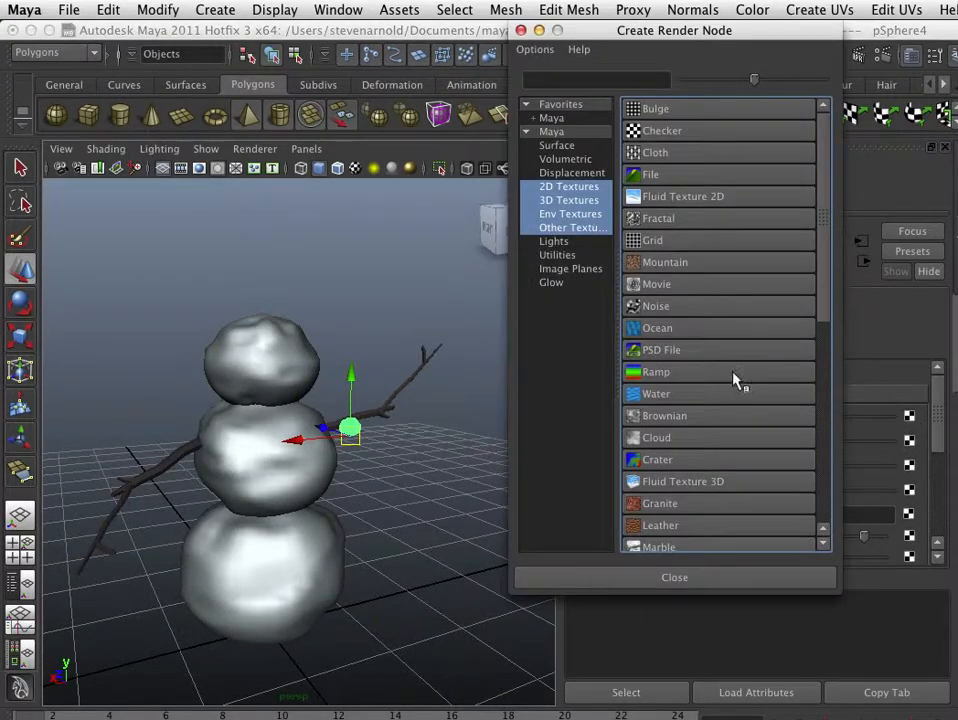
pyautogui.click(638, 222)
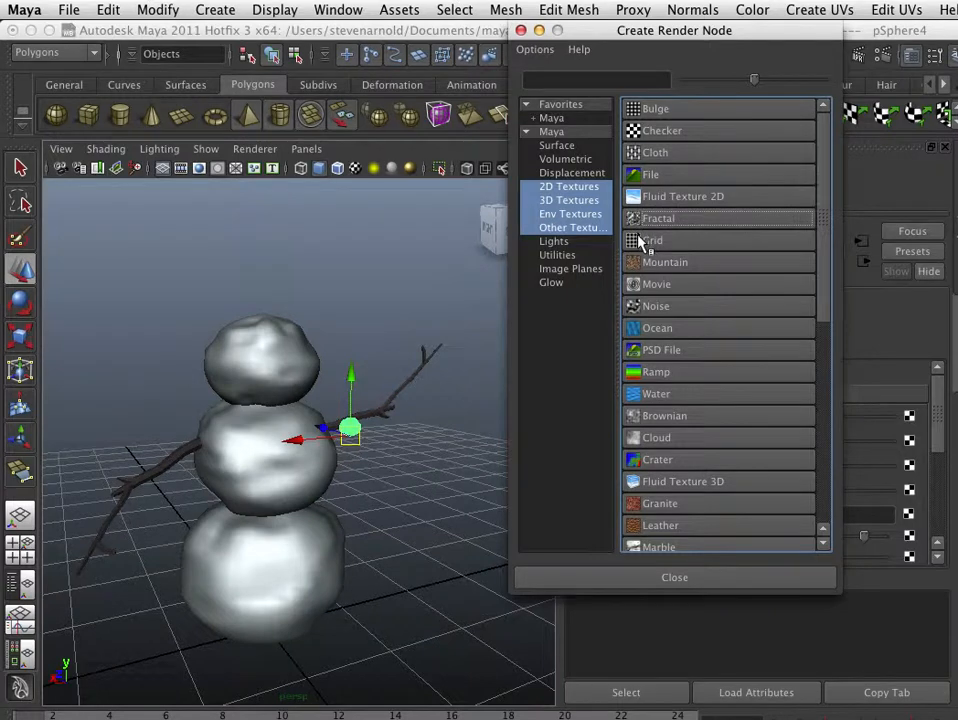
pyautogui.click(520, 32)
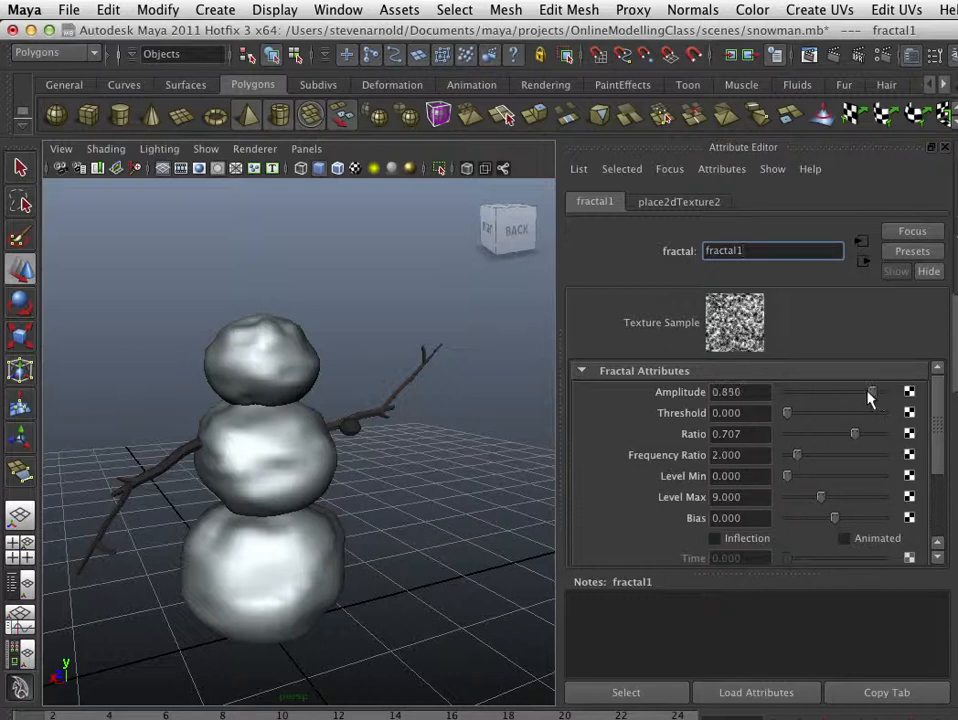
# - Lower the fractal texture's Amplitude and darken its Color Gain to a dark grey
pyautogui.moveTo(870, 398); pyautogui.dragTo(842, 398)
pyautogui.scroll(-5, 857, 472)
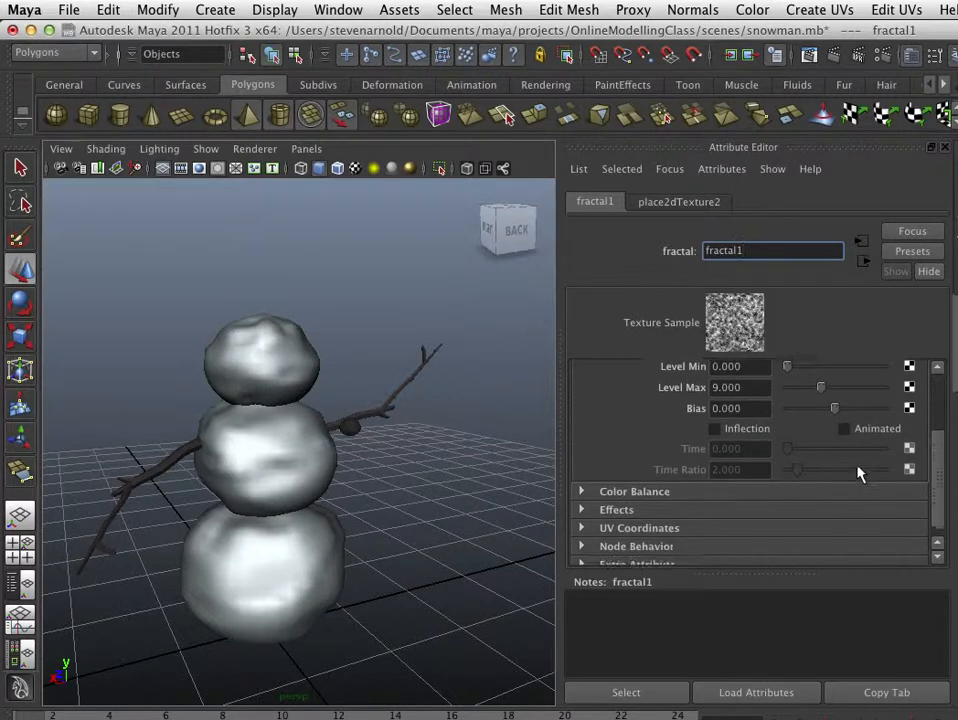
pyautogui.click(583, 481)
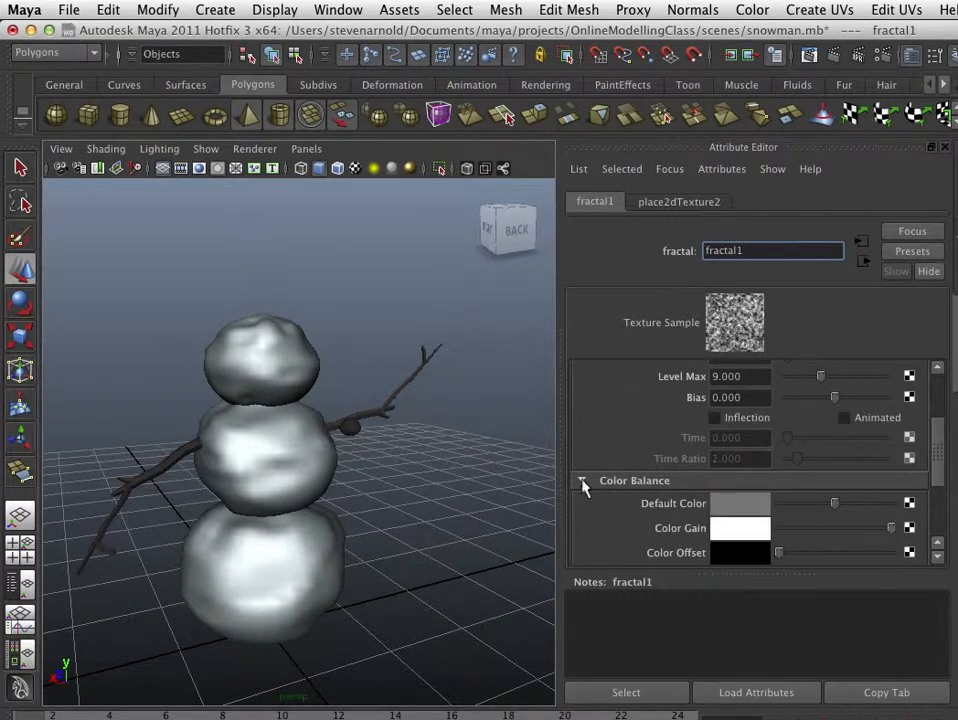
pyautogui.moveTo(889, 528); pyautogui.dragTo(810, 537)
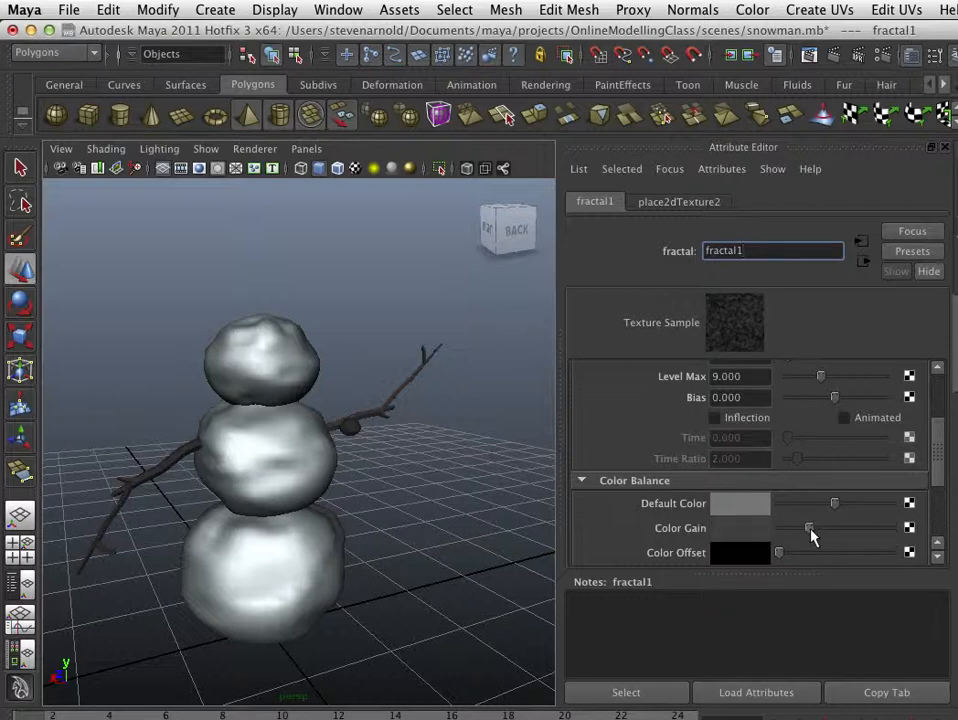
pyautogui.scroll(5, 447, 438)
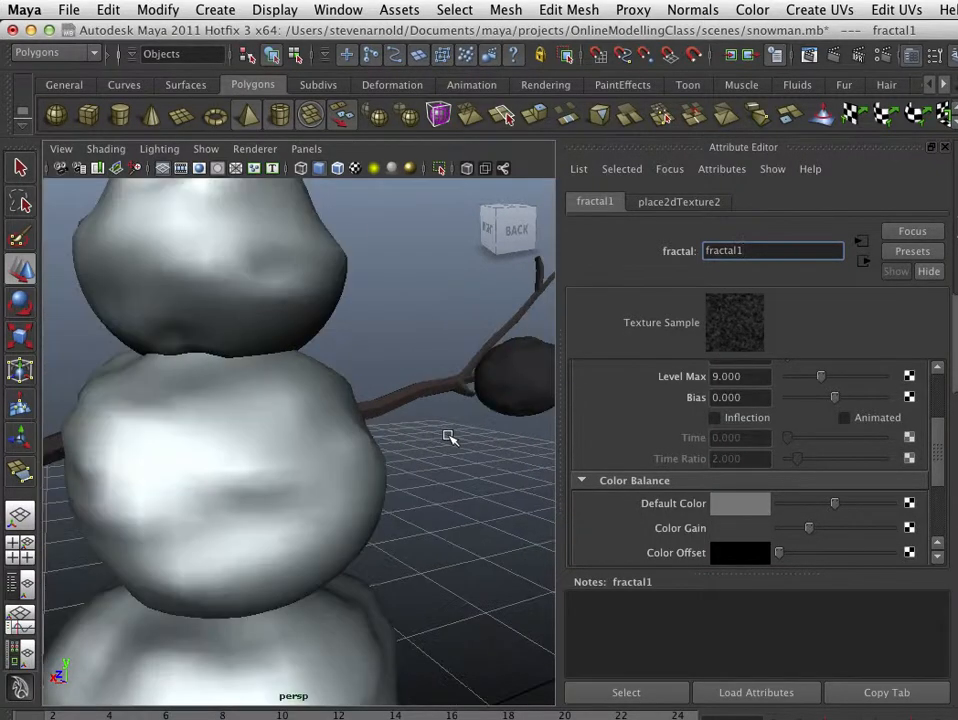
pyautogui.keyDown('alt'); pyautogui.moveTo(487, 423); pyautogui.dragTo(437, 436); pyautogui.keyUp('alt')
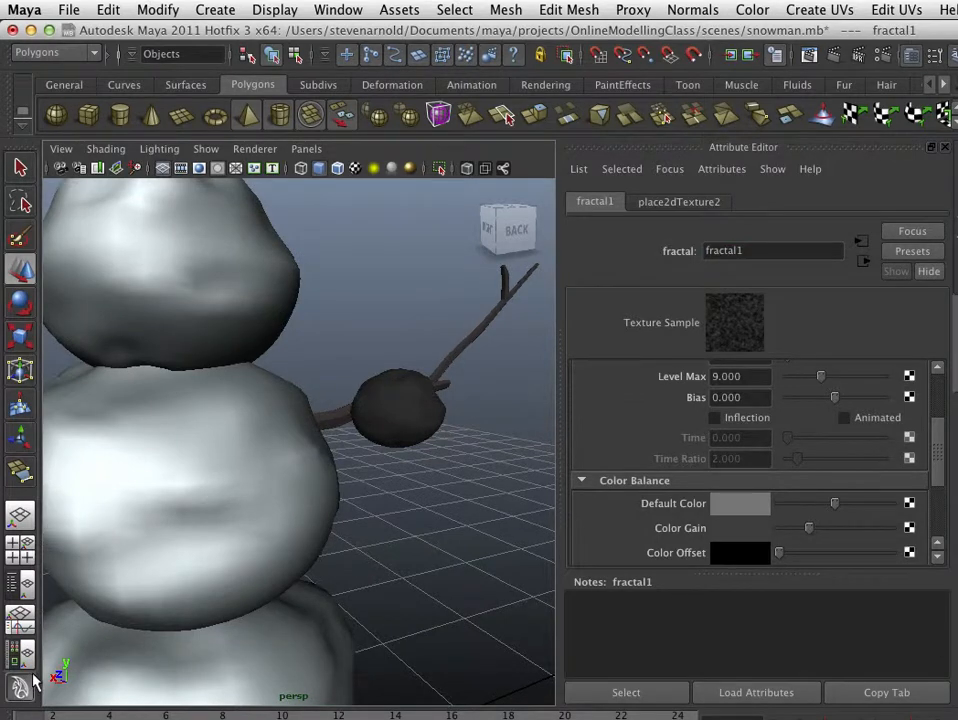
# - Switch to the Hypershade and perspective layout, show both Hypershade sections and place coalMat in the work area
pyautogui.click(20, 497)
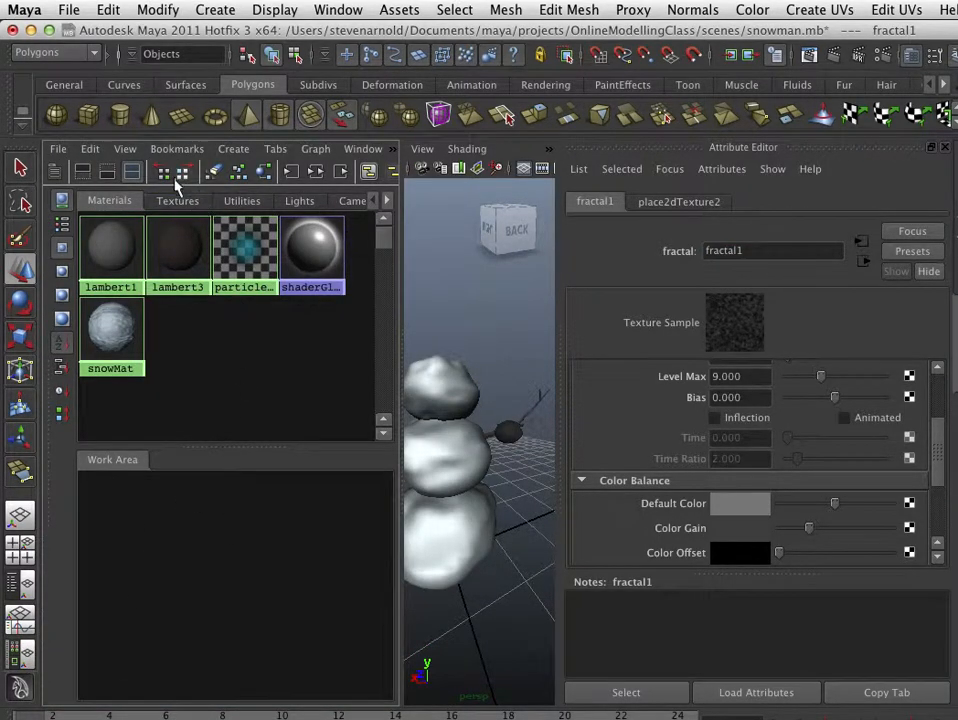
pyautogui.click(105, 172)
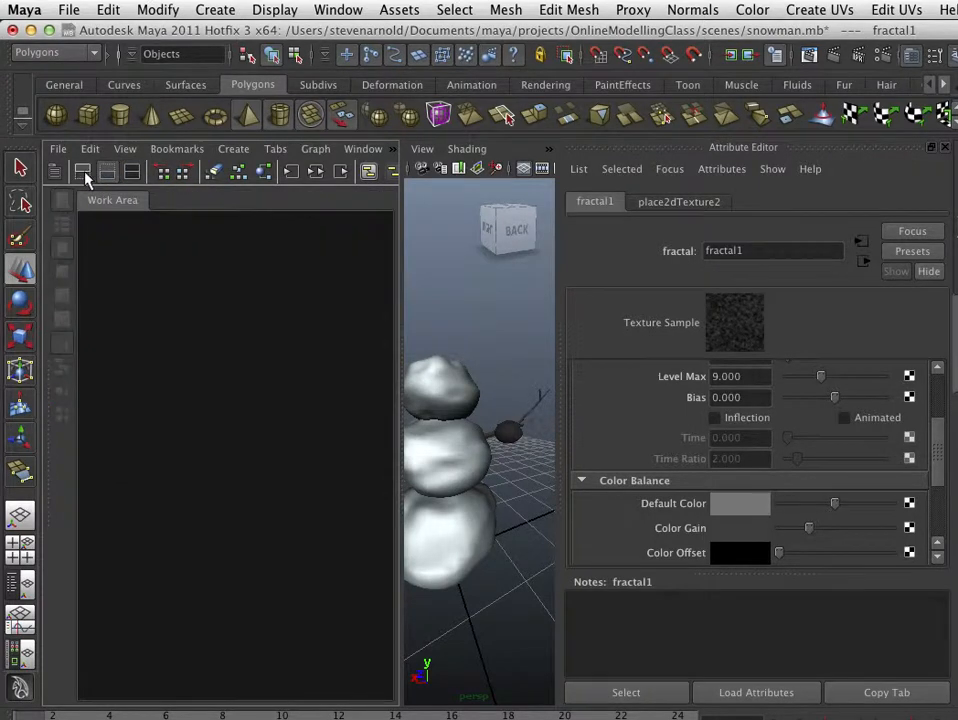
pyautogui.click(84, 172)
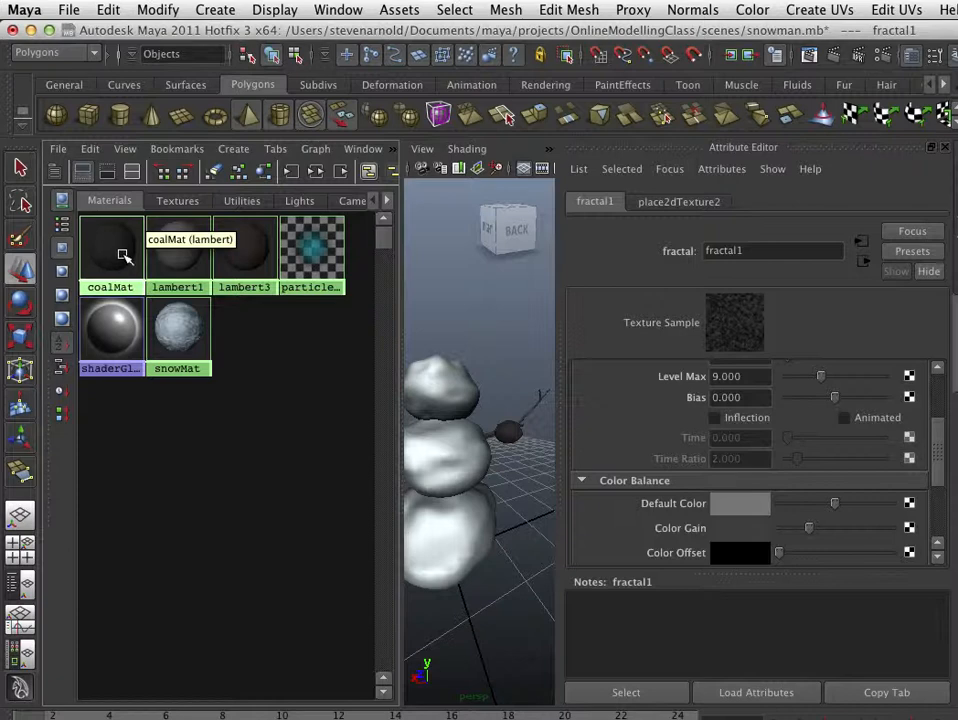
pyautogui.click(108, 172)
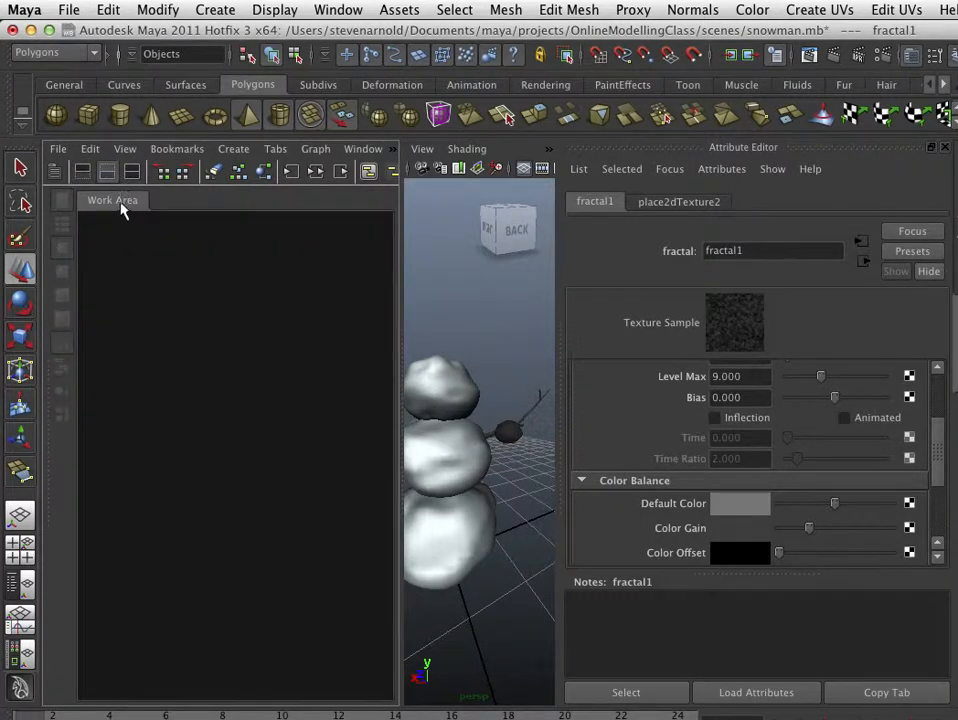
pyautogui.click(131, 172)
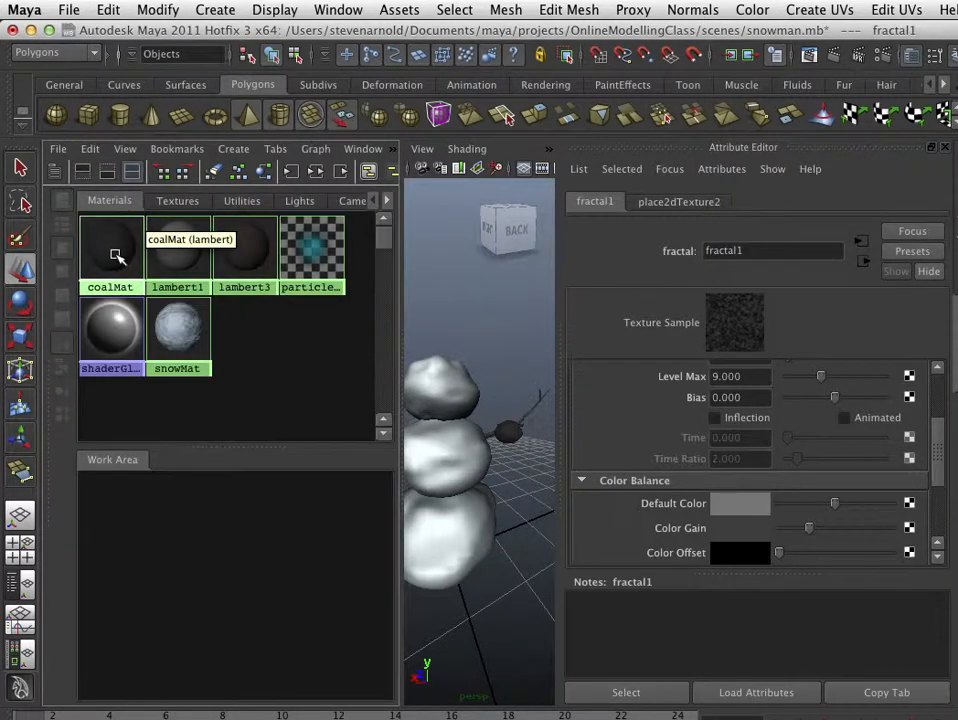
pyautogui.moveTo(112, 252); pyautogui.dragTo(199, 547, button='middle')
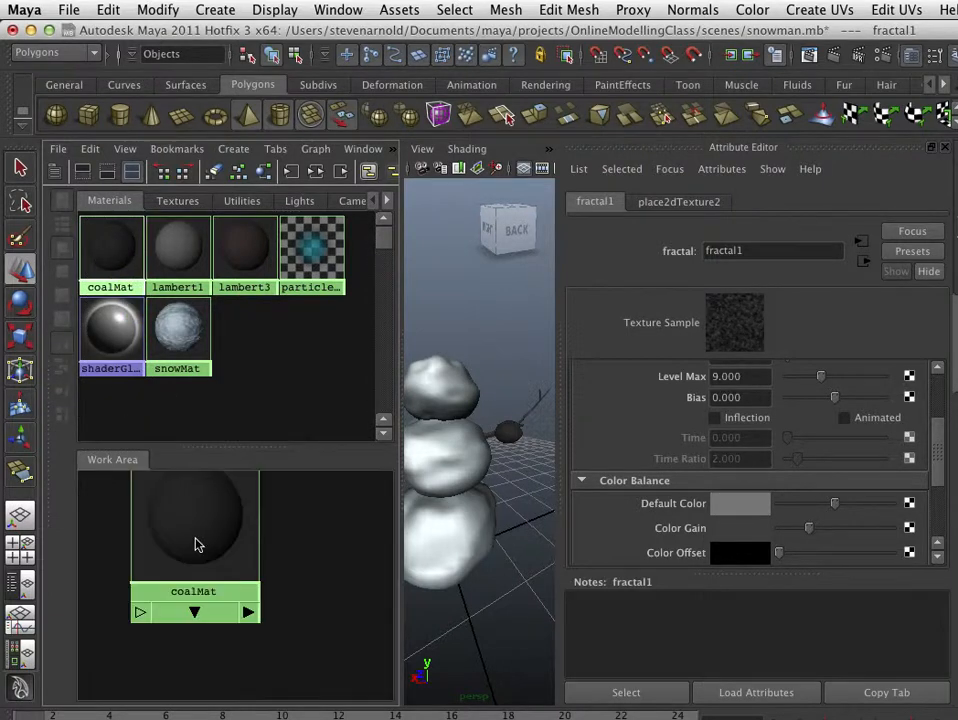
pyautogui.click(295, 174)
pyautogui.scroll(-3, 257, 628)
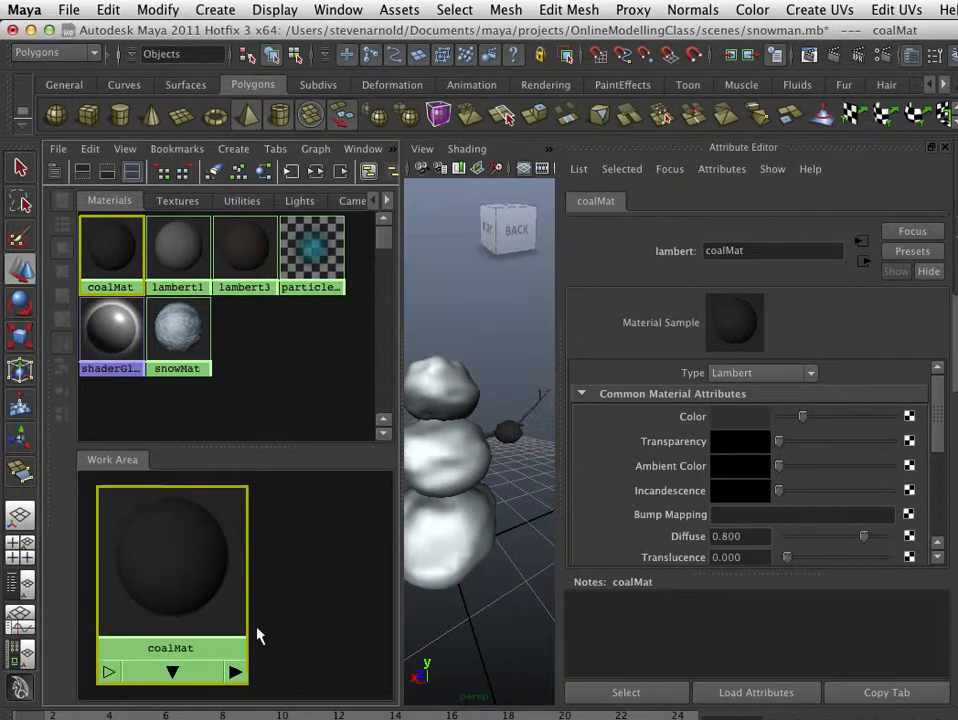
# - Add the fractal1 texture to the work area beside coalMat and connect it to the material's color
pyautogui.click(180, 202)
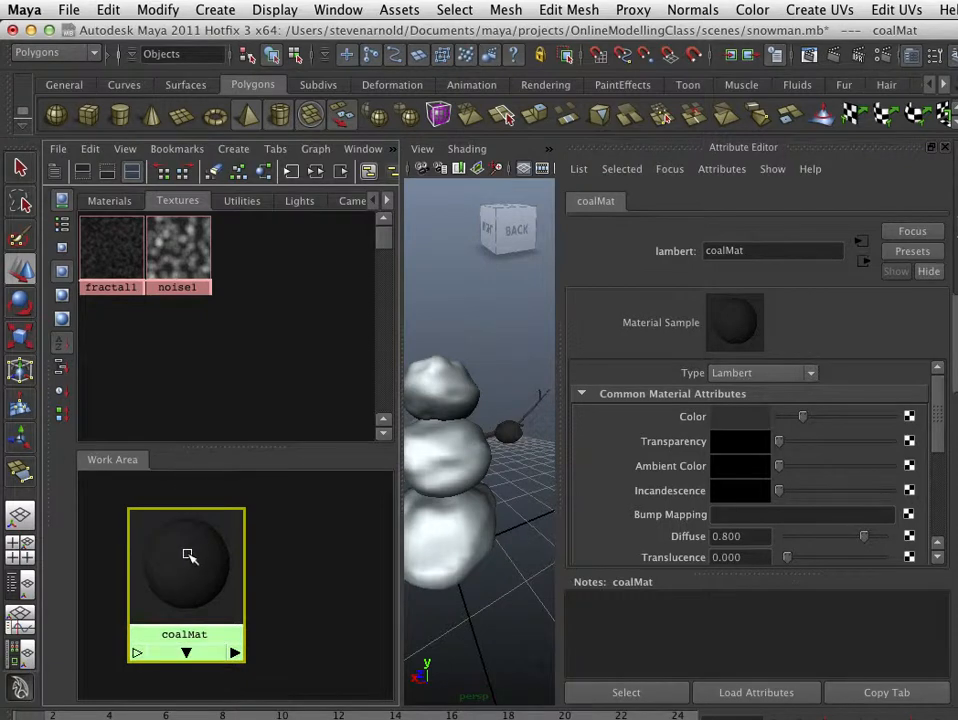
pyautogui.moveTo(189, 557); pyautogui.dragTo(293, 560)
pyautogui.moveTo(118, 254); pyautogui.dragTo(178, 565, button='middle')
pyautogui.moveTo(284, 607); pyautogui.dragTo(299, 607)
pyautogui.moveTo(198, 607); pyautogui.dragTo(310, 572, button='middle')
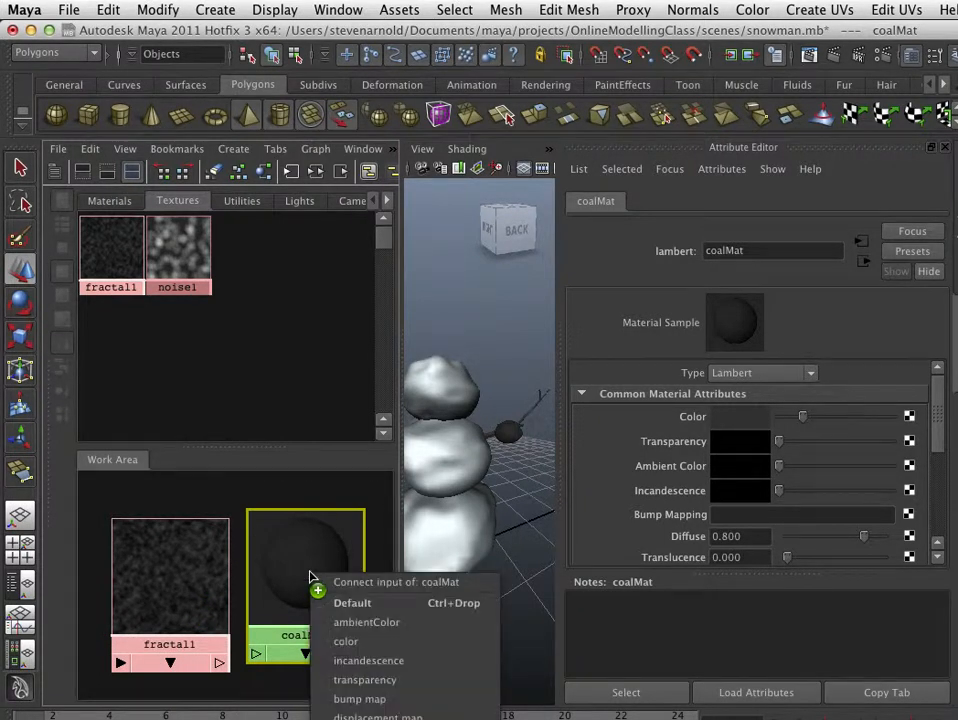
pyautogui.click(362, 641)
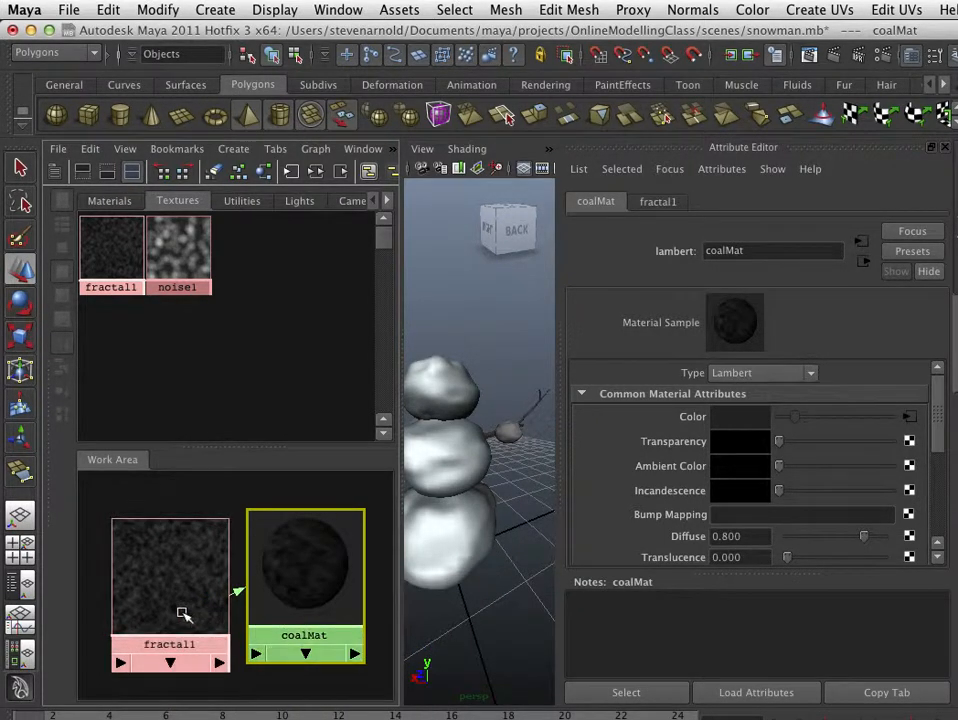
# - Connect fractal1 to coalMat's bump map as well and rearrange the overlapping nodes in the work area
pyautogui.moveTo(183, 613); pyautogui.dragTo(165, 598)
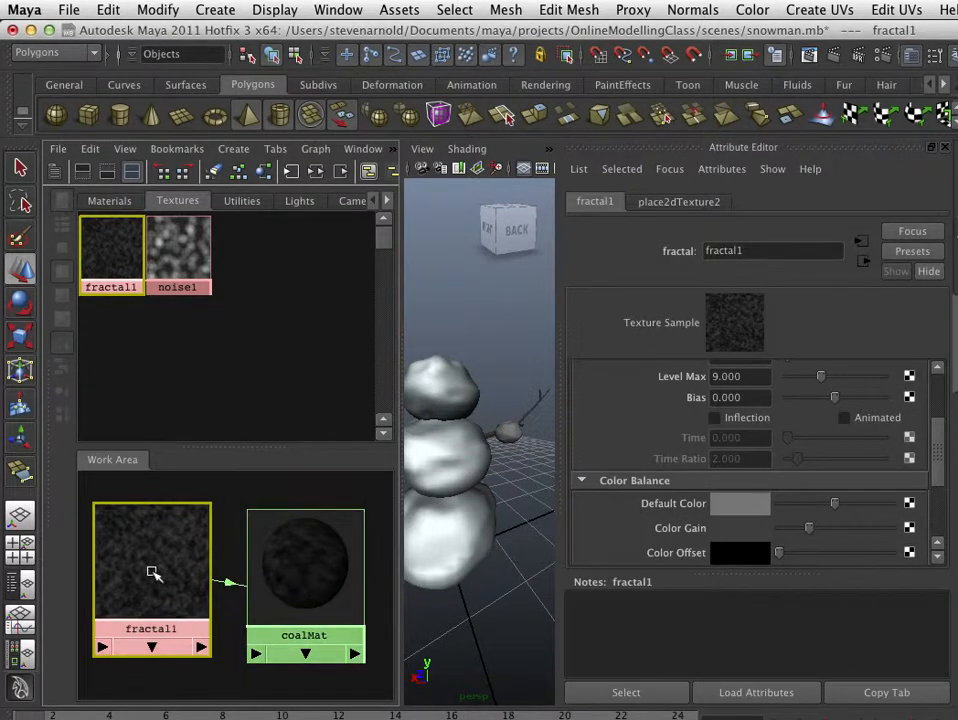
pyautogui.moveTo(152, 573); pyautogui.dragTo(296, 570, button='middle')
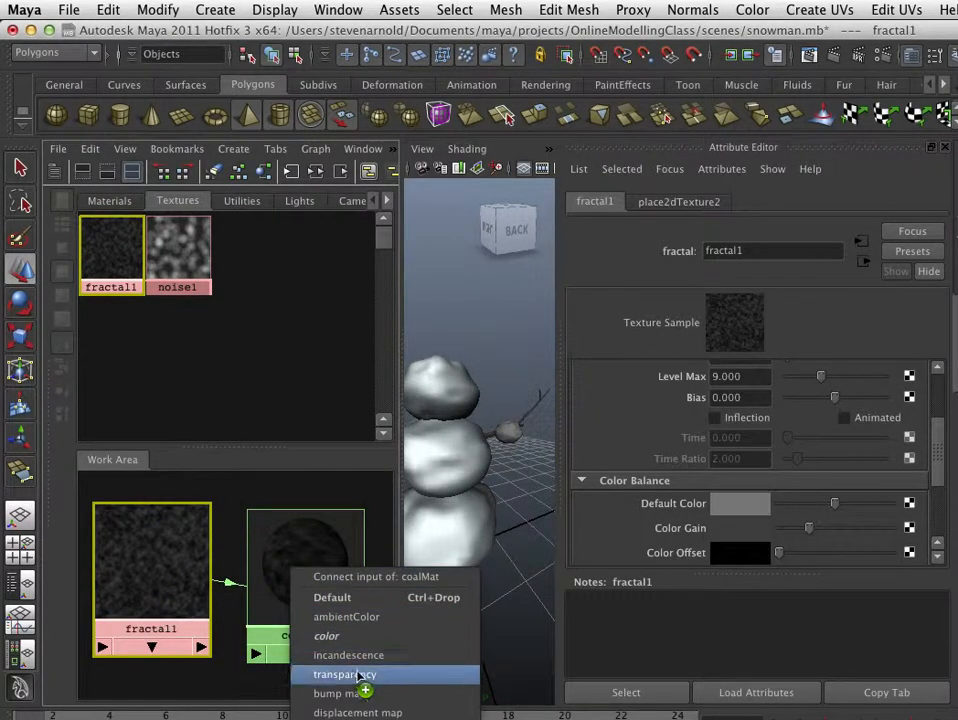
pyautogui.click(345, 693)
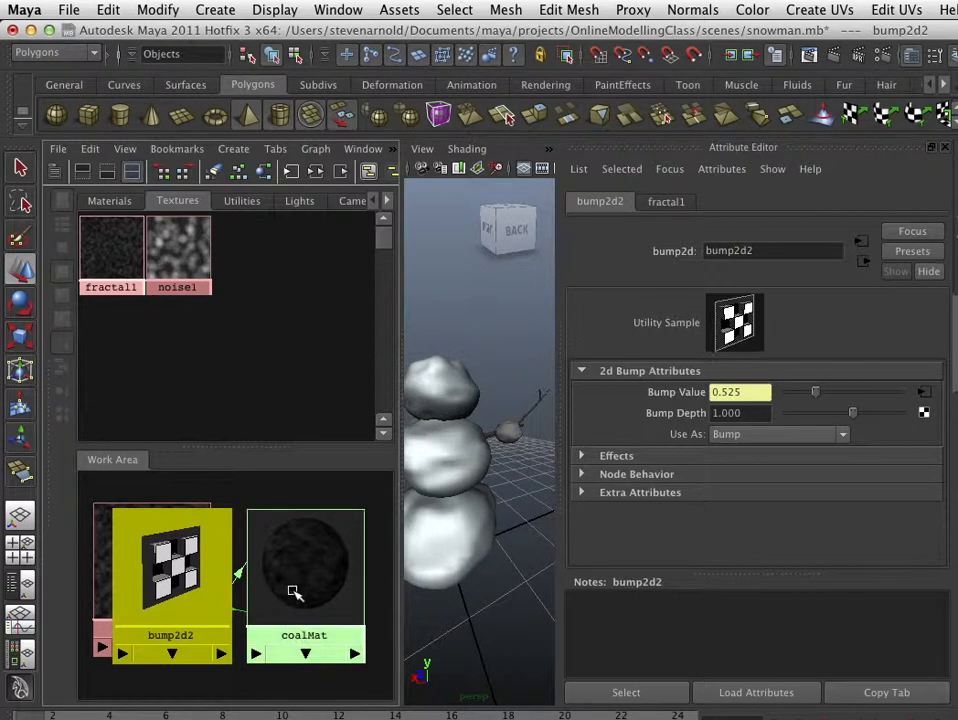
pyautogui.moveTo(293, 593); pyautogui.dragTo(324, 610)
pyautogui.moveTo(144, 601); pyautogui.dragTo(195, 575)
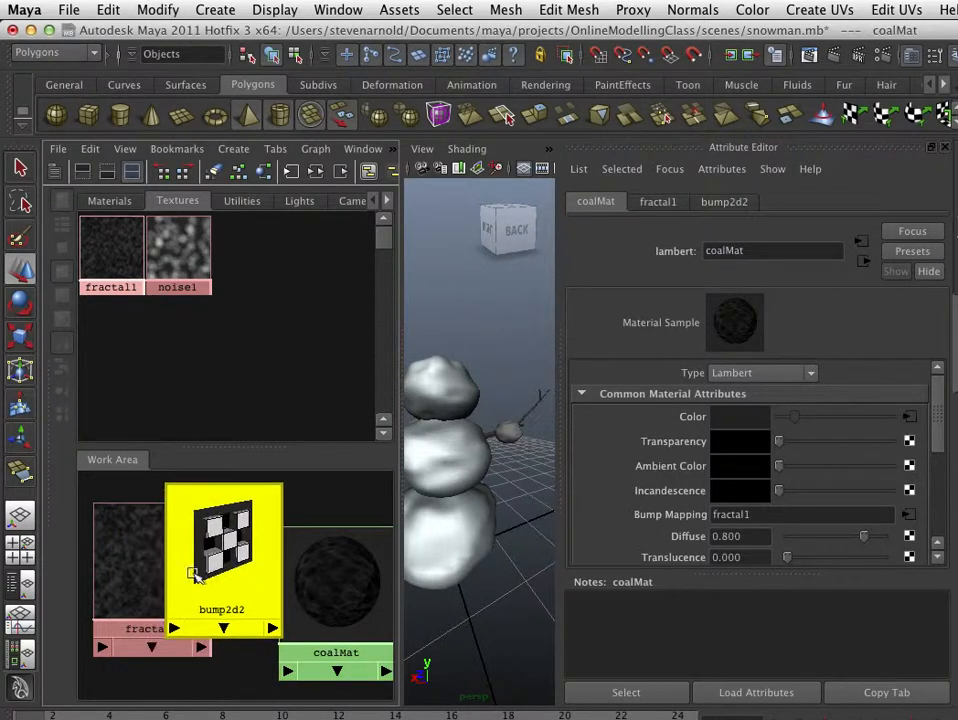
# - Move the nodes further apart and set bump2d2's Bump Depth to 0.6
pyautogui.moveTo(855, 419)
pyautogui.mouseDown()
pyautogui.moveTo(838, 418)
pyautogui.moveTo(866, 421)
pyautogui.mouseUp()
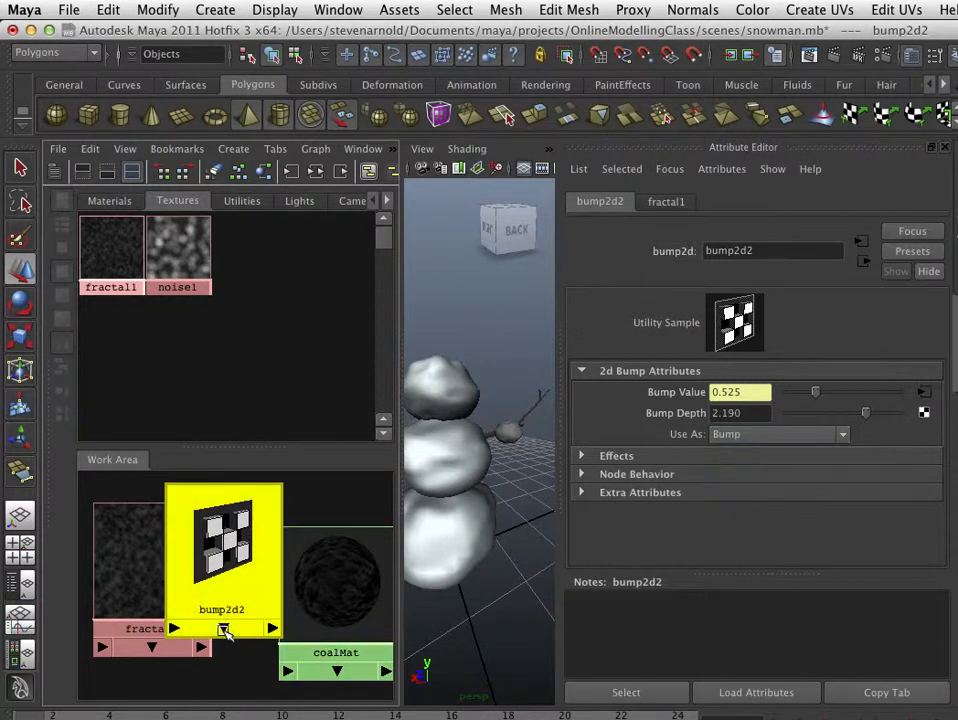
pyautogui.moveTo(181, 585); pyautogui.dragTo(133, 618)
pyautogui.click(275, 560)
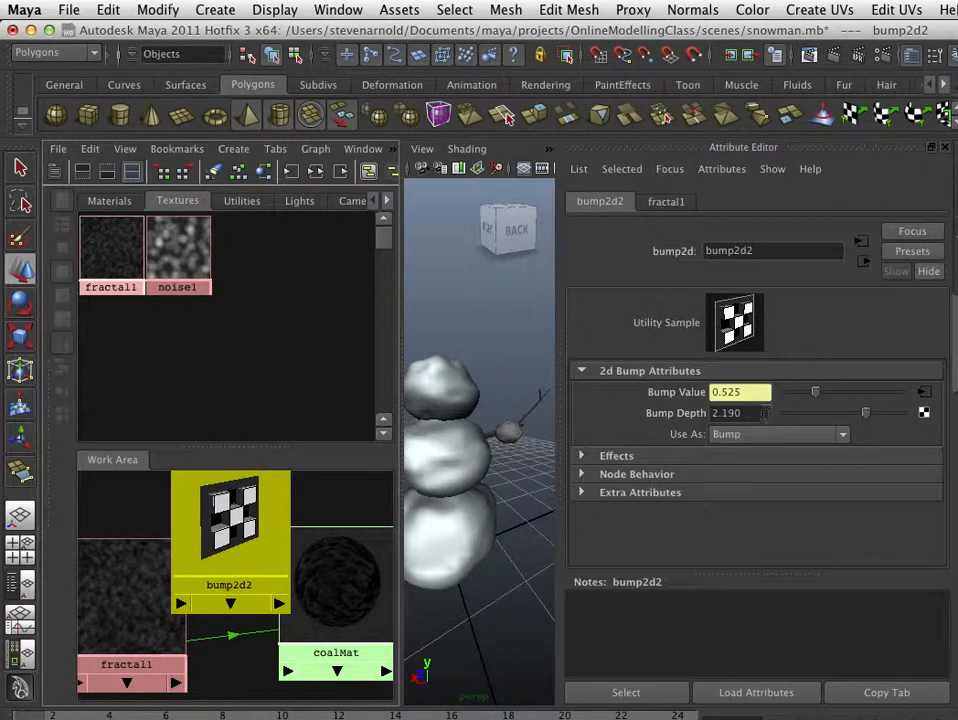
pyautogui.click(762, 413)
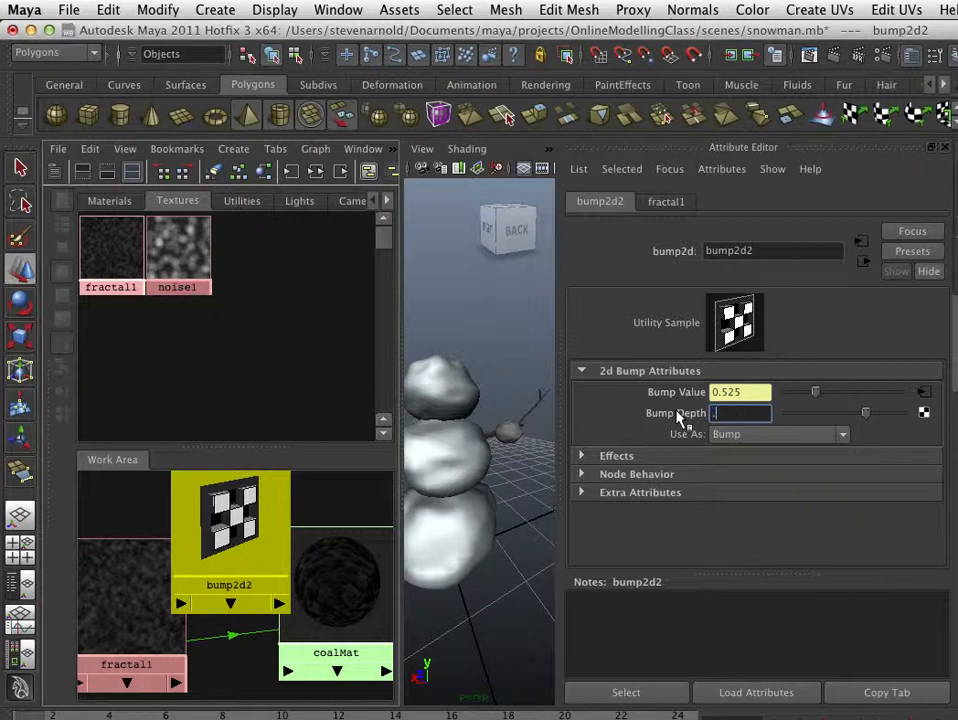
pyautogui.press('Return')
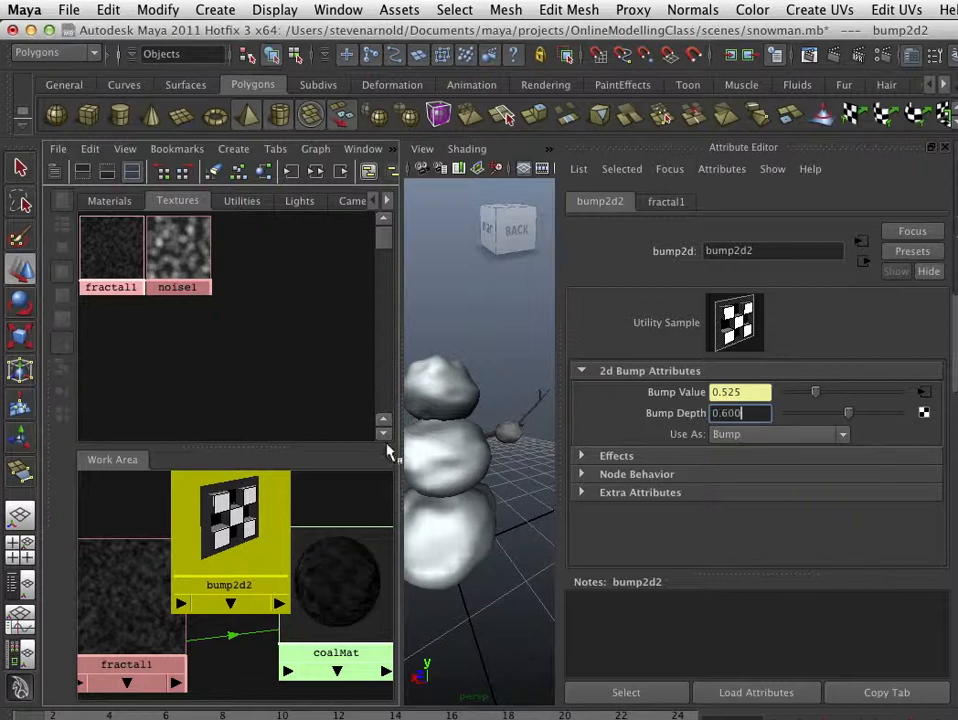
pyautogui.moveTo(230, 517); pyautogui.dragTo(235, 523, button='middle')
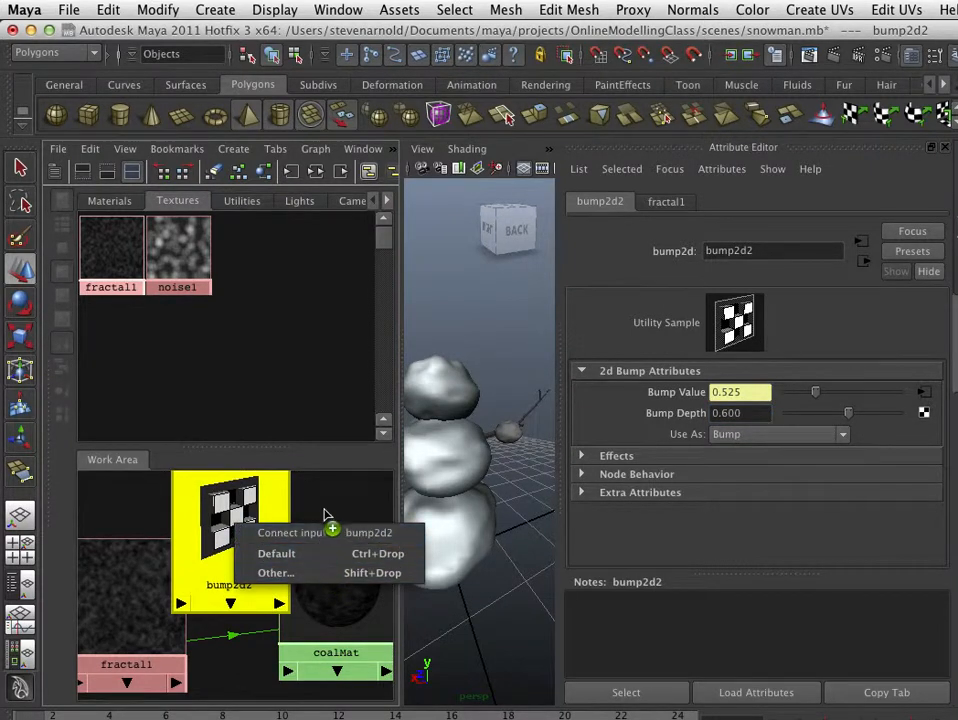
pyautogui.click(326, 515)
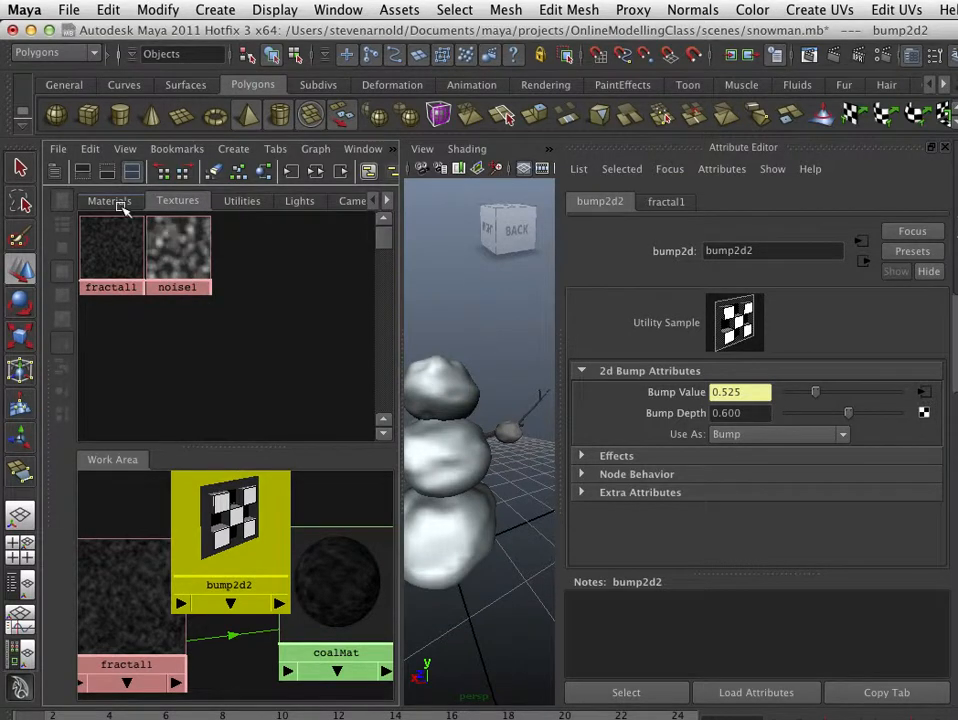
# - Assign coalMat to the small coal sphere beside the snowman and deselect it
pyautogui.click(122, 203)
pyautogui.moveTo(111, 257); pyautogui.dragTo(514, 439, button='middle')
pyautogui.click(505, 434)
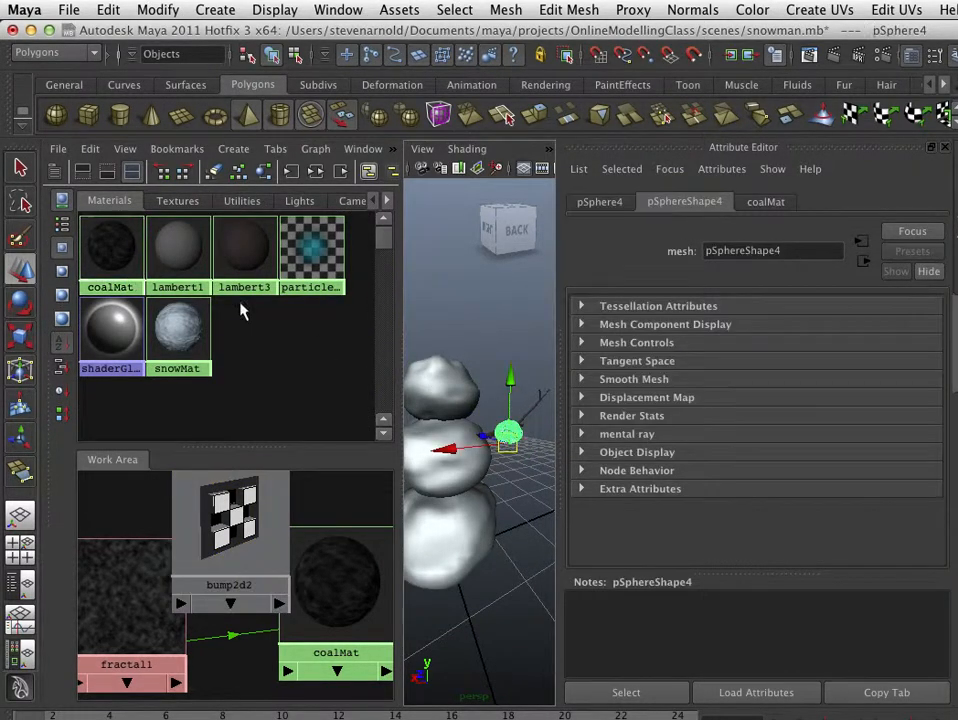
pyautogui.rightClick(126, 266)
pyautogui.moveTo(126, 266); pyautogui.dragTo(118, 224, button='right')
pyautogui.click(522, 500)
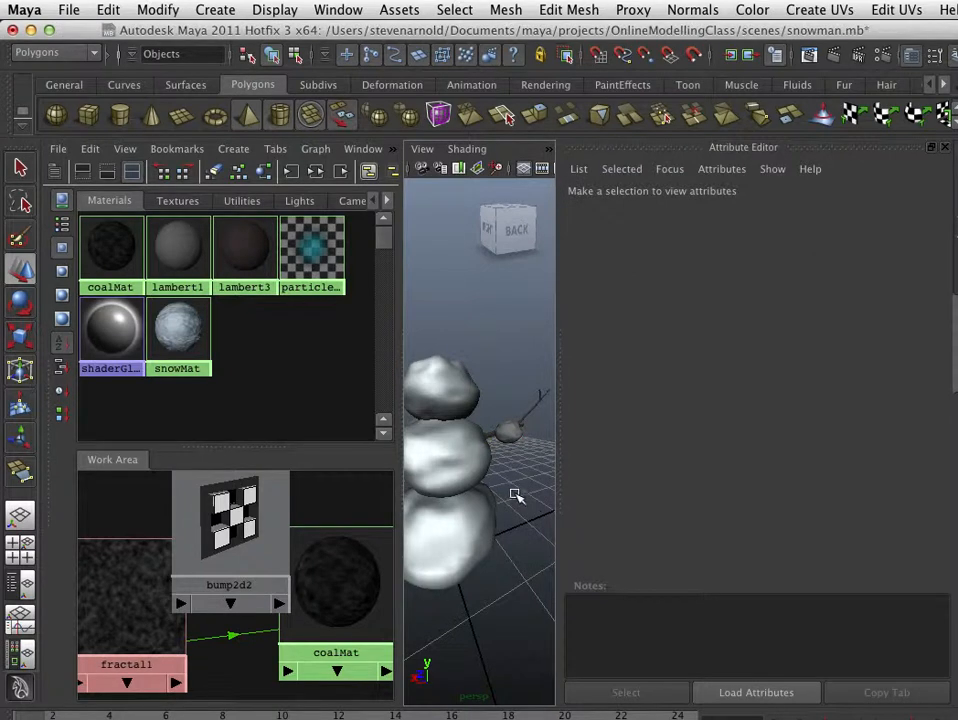
# - Return to a single large perspective view to inspect the coal sphere, leaving nothing selected
pyautogui.click(508, 436)
pyautogui.press('space')
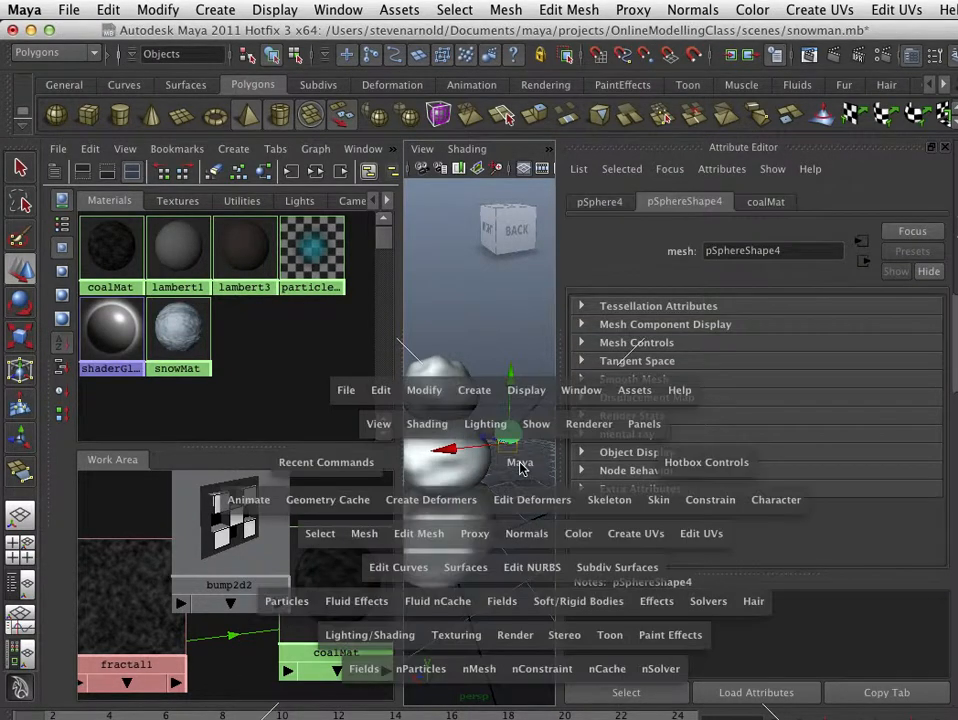
pyautogui.click(528, 425)
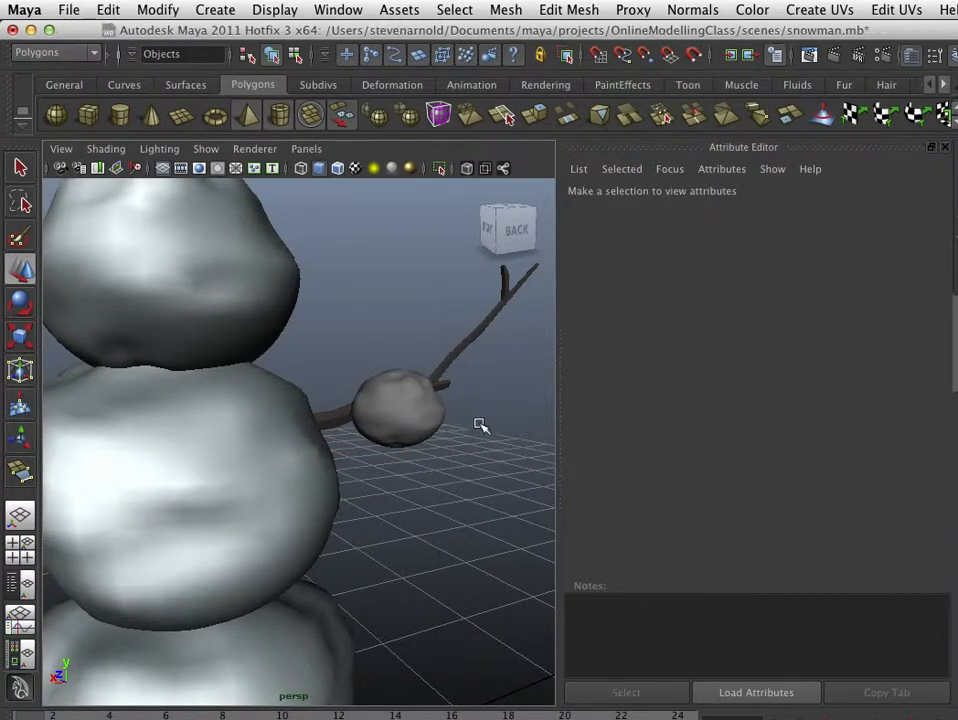
# - Switch the view to textured shading and inspect the coal sphere's dark material from several angles
pyautogui.click(410, 415)
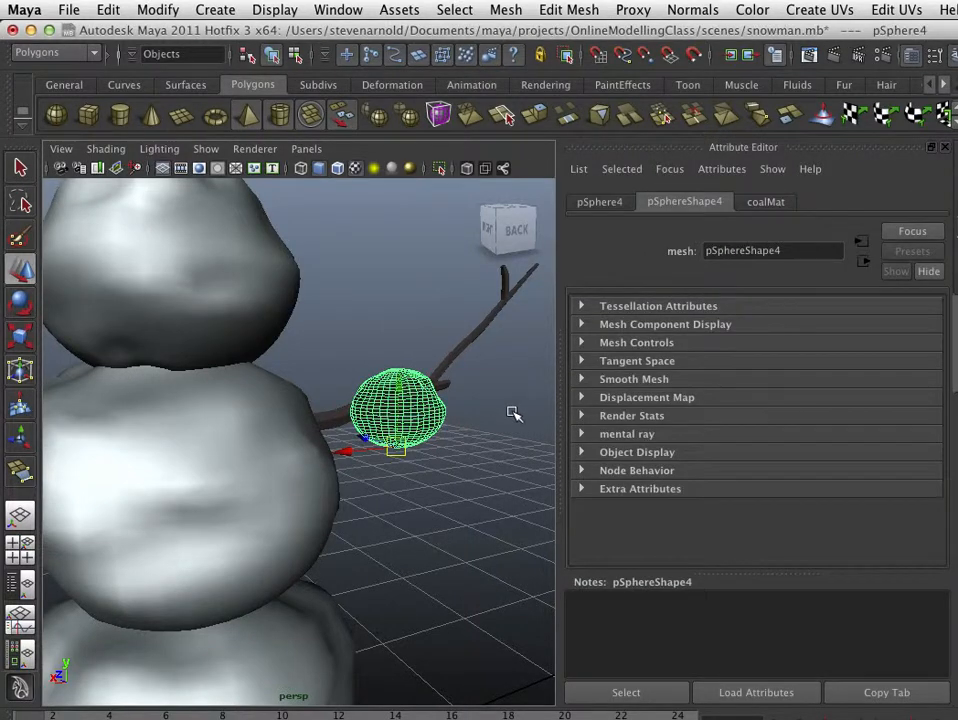
pyautogui.click(513, 408)
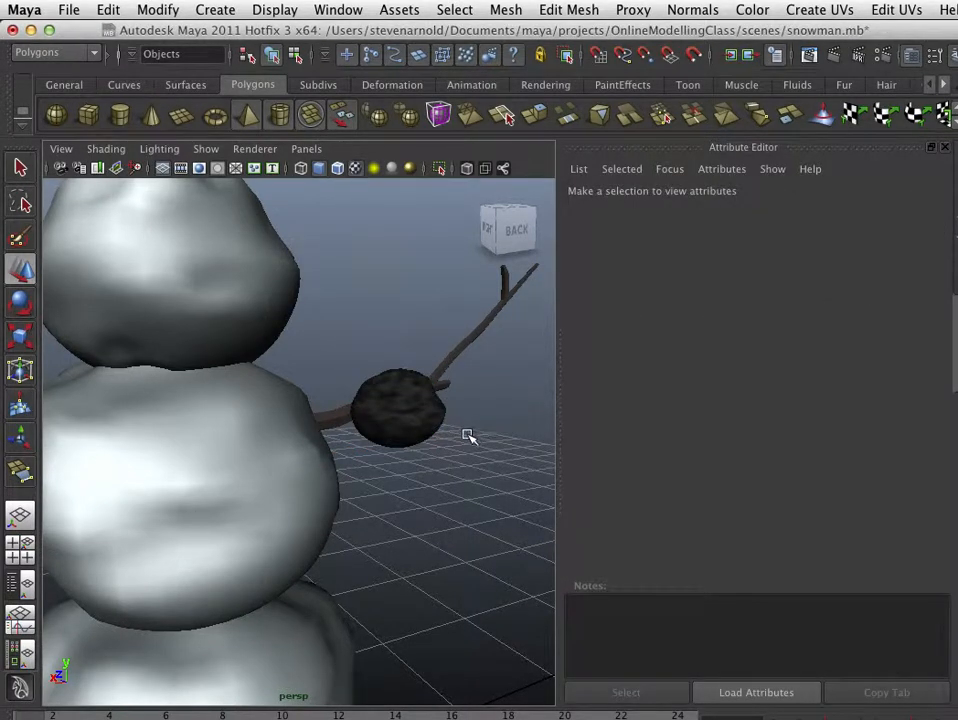
pyautogui.keyDown('alt'); pyautogui.moveTo(468, 436); pyautogui.dragTo(425, 564); pyautogui.keyUp('alt')
pyautogui.keyDown('alt'); pyautogui.moveTo(425, 564); pyautogui.dragTo(479, 575, button='right'); pyautogui.keyUp('alt')
pyautogui.keyDown('alt'); pyautogui.moveTo(479, 575); pyautogui.dragTo(437, 537, button='middle'); pyautogui.keyUp('alt')
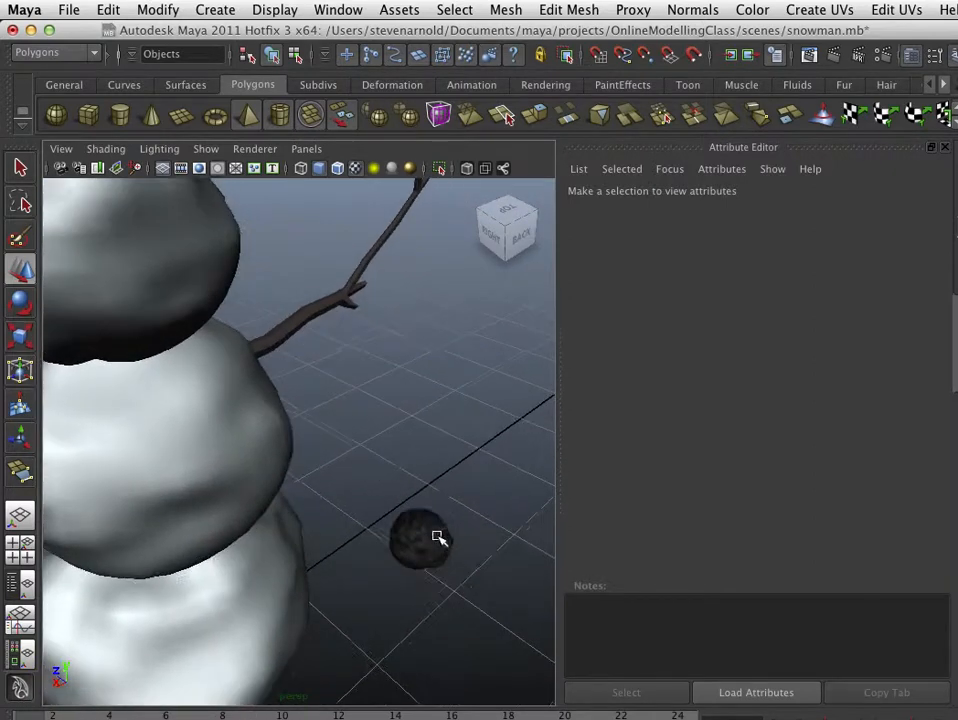
pyautogui.keyDown('alt'); pyautogui.moveTo(437, 537); pyautogui.dragTo(496, 535); pyautogui.keyUp('alt')
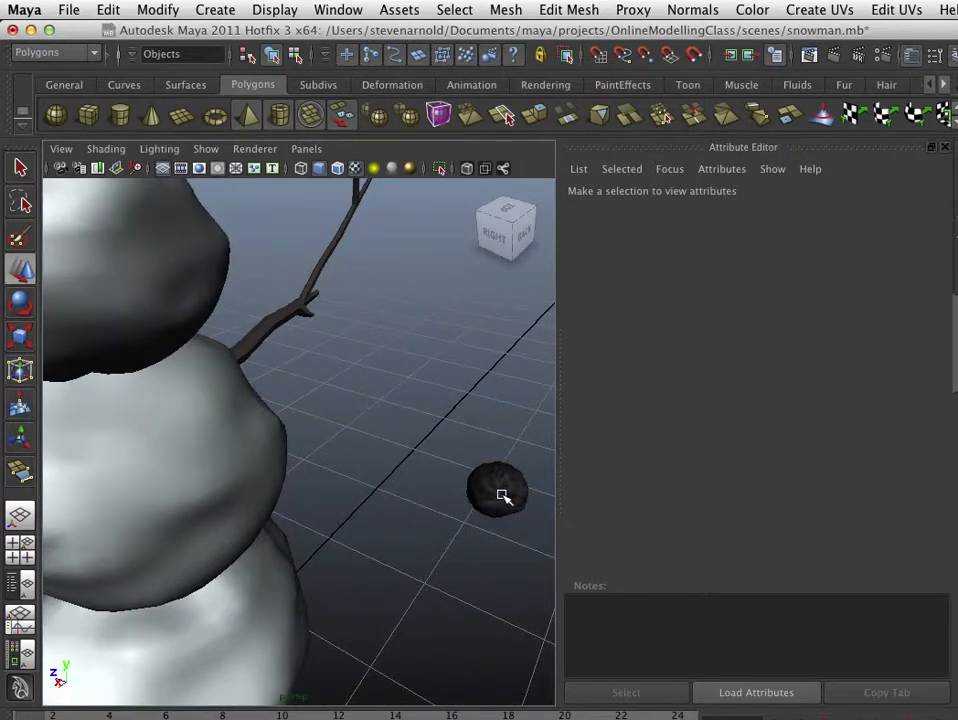
pyautogui.click(502, 494)
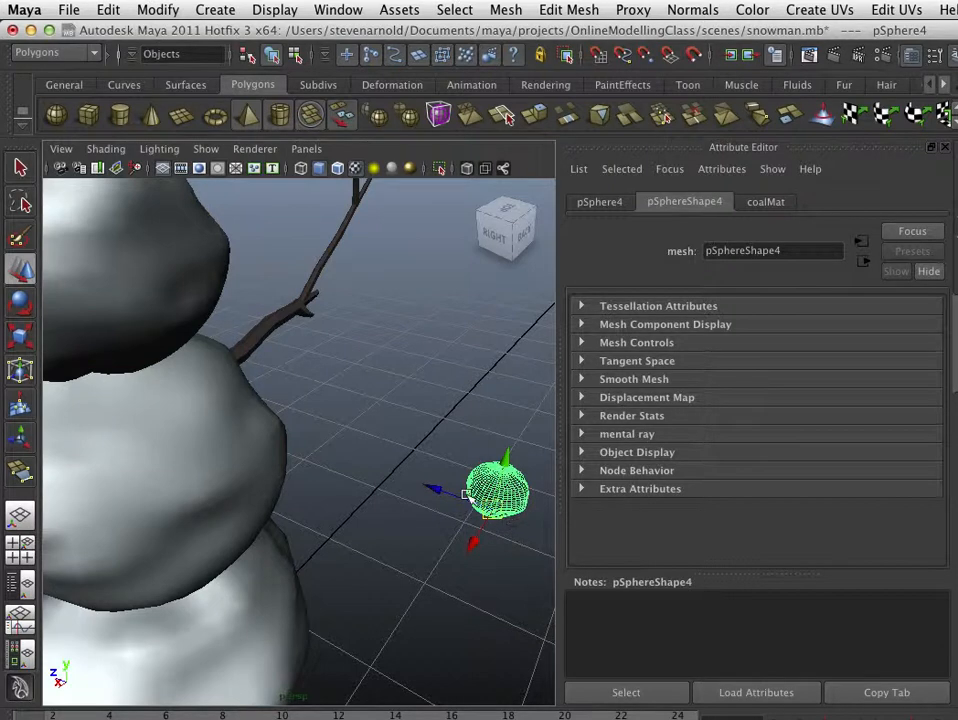
pyautogui.click(492, 532)
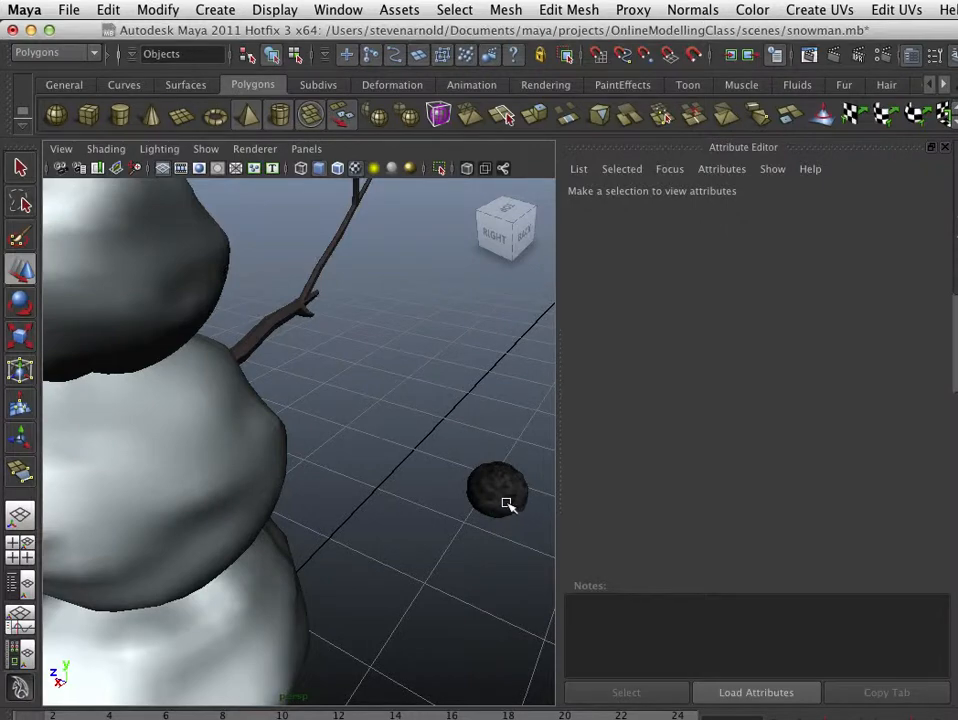
# - Move the coal sphere onto the front of the snowman's middle ball as the top button
pyautogui.click(506, 503)
pyautogui.moveTo(434, 487); pyautogui.dragTo(172, 465, button='middle')
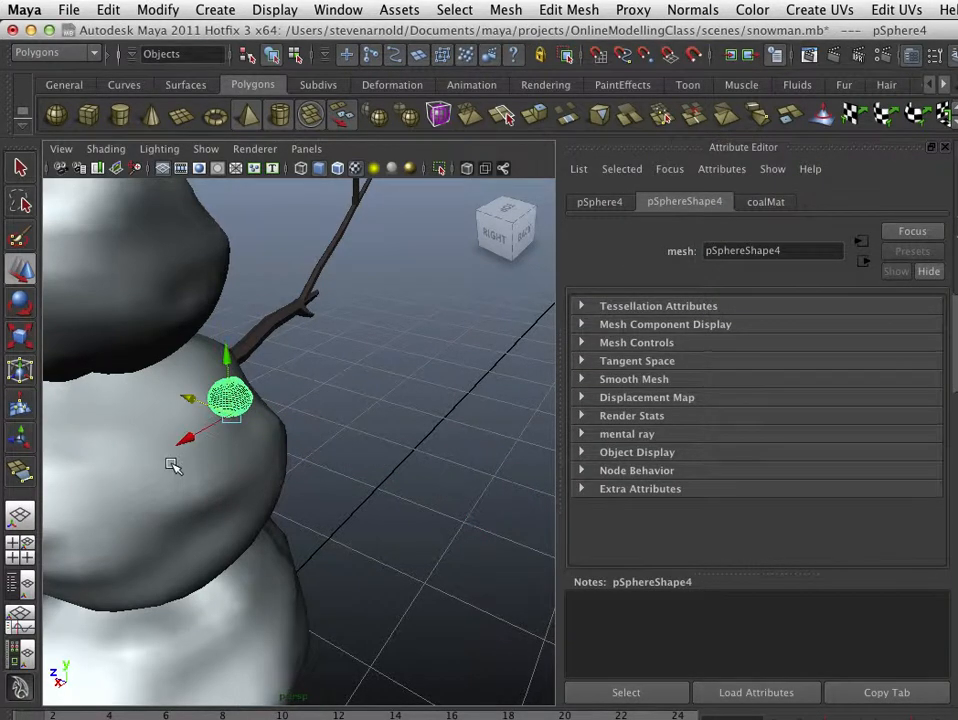
pyautogui.keyDown('alt'); pyautogui.moveTo(402, 567); pyautogui.dragTo(428, 640); pyautogui.keyUp('alt')
pyautogui.moveTo(346, 379); pyautogui.dragTo(346, 426)
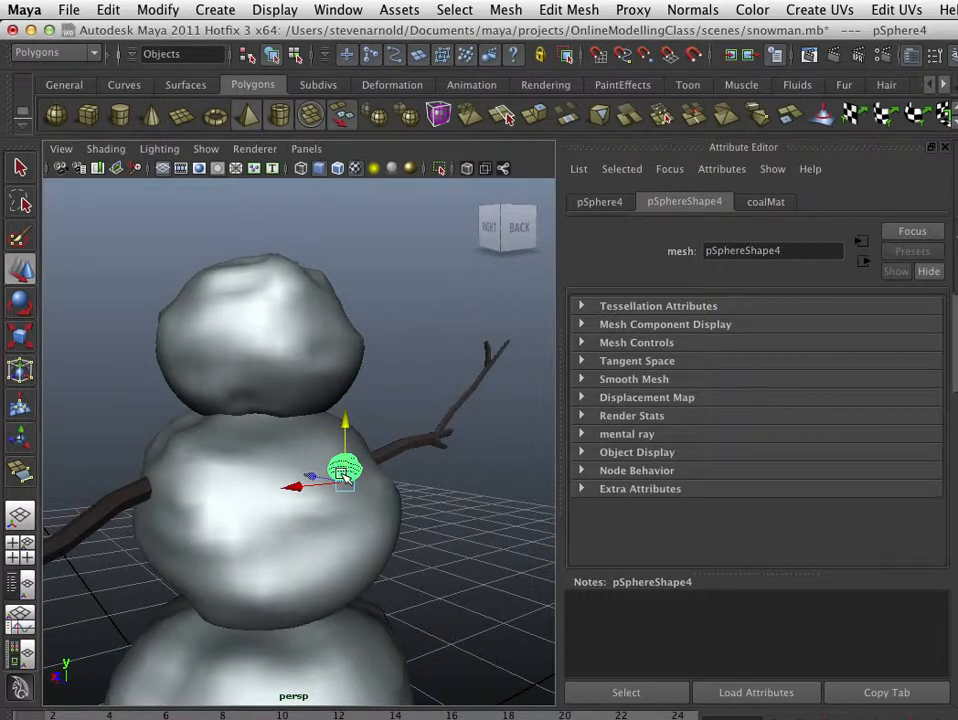
pyautogui.keyDown('alt'); pyautogui.moveTo(342, 474); pyautogui.dragTo(212, 500); pyautogui.keyUp('alt')
# - Duplicate the coal button, place the copy below the first on the middle ball, and rotate and slightly enlarge it
pyautogui.hotkey('ctrl', 'd')
pyautogui.moveTo(300, 431); pyautogui.dragTo(299, 473)
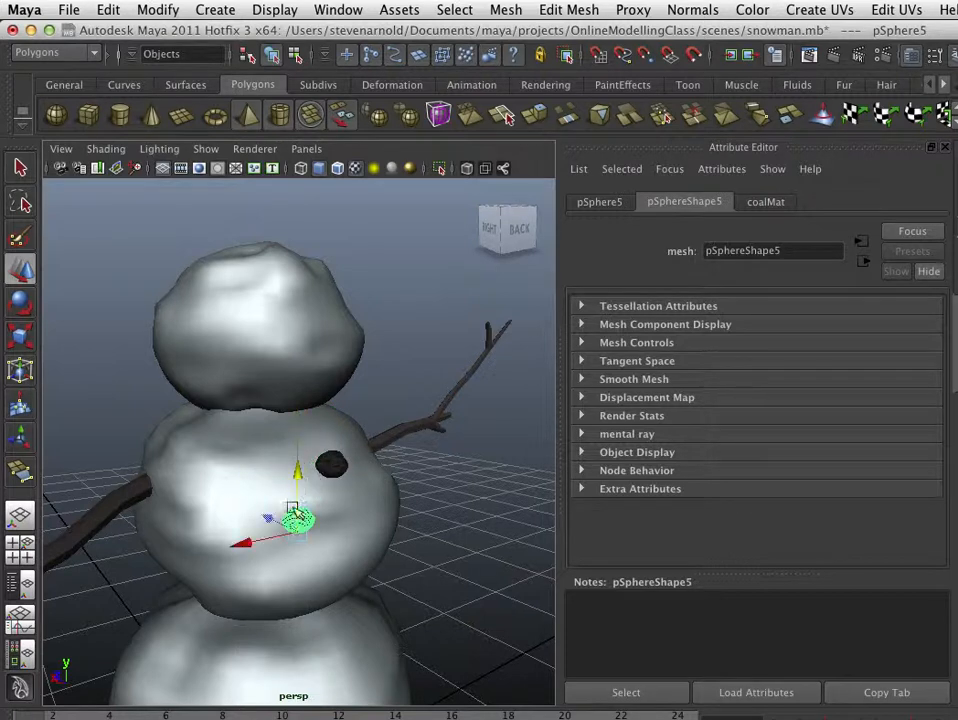
pyautogui.moveTo(244, 547); pyautogui.dragTo(265, 545)
pyautogui.press('e')
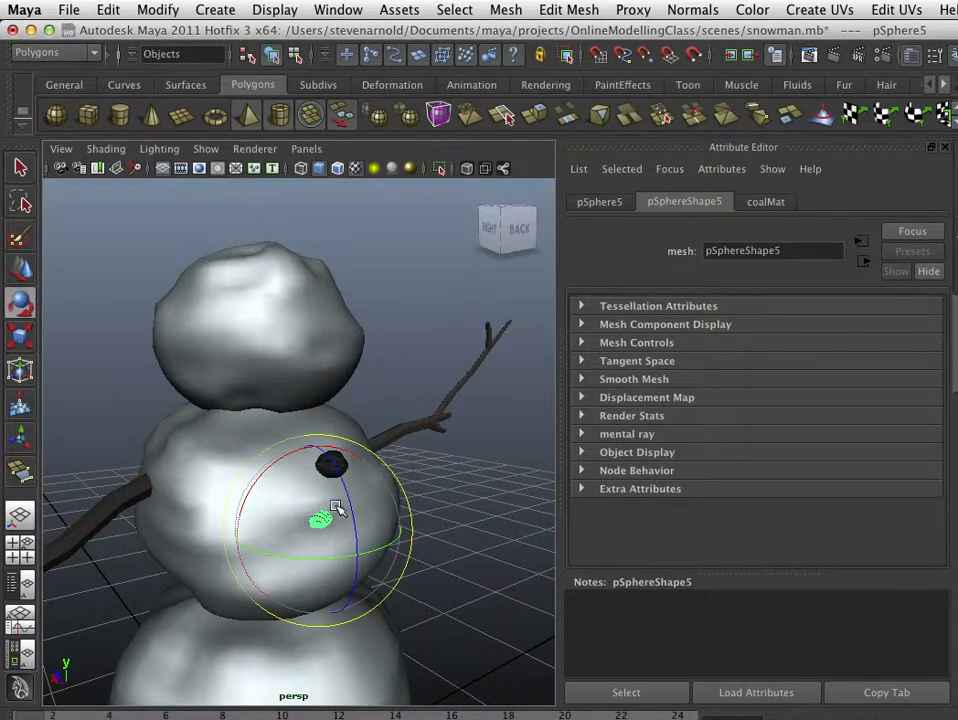
pyautogui.moveTo(349, 488); pyautogui.dragTo(337, 537)
pyautogui.press('r')
# - Duplicate the second coal button and move the copy below it as the third button on the middle ball
pyautogui.hotkey('ctrl', 'd')
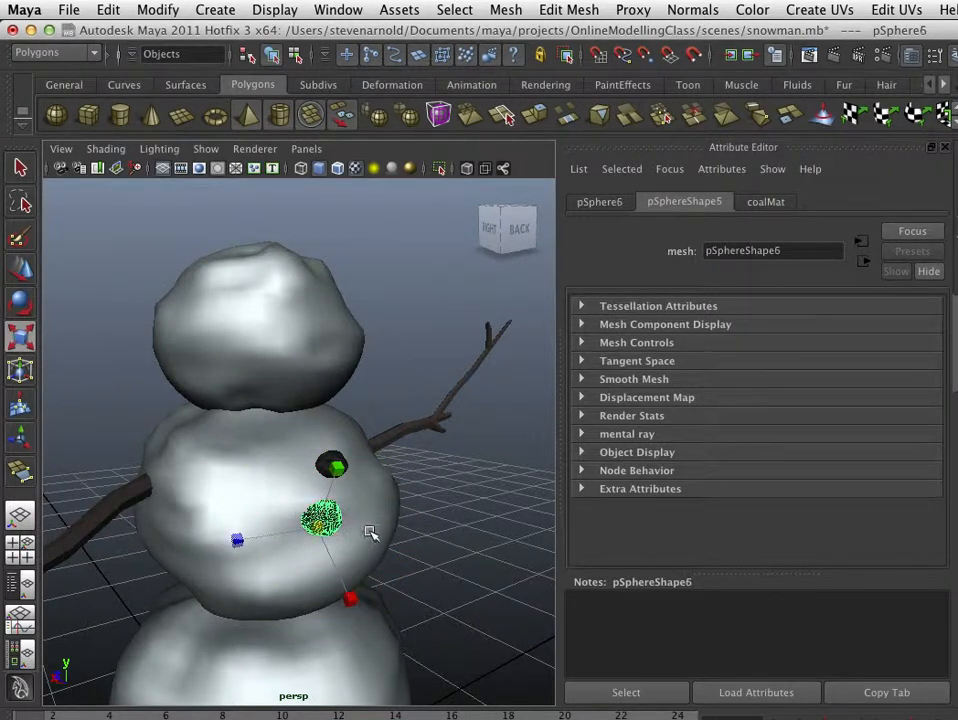
pyautogui.press('w')
pyautogui.moveTo(320, 485); pyautogui.dragTo(325, 526)
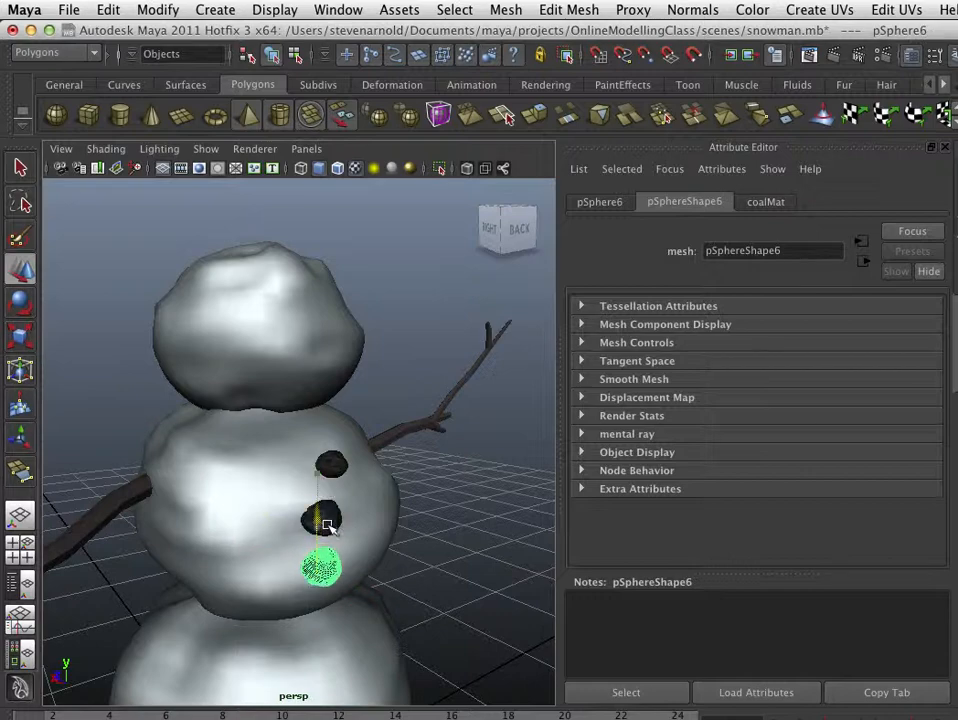
pyautogui.moveTo(267, 600); pyautogui.dragTo(293, 588)
pyautogui.keyDown('alt'); pyautogui.moveTo(383, 579); pyautogui.dragTo(338, 569, button='right'); pyautogui.keyUp('alt')
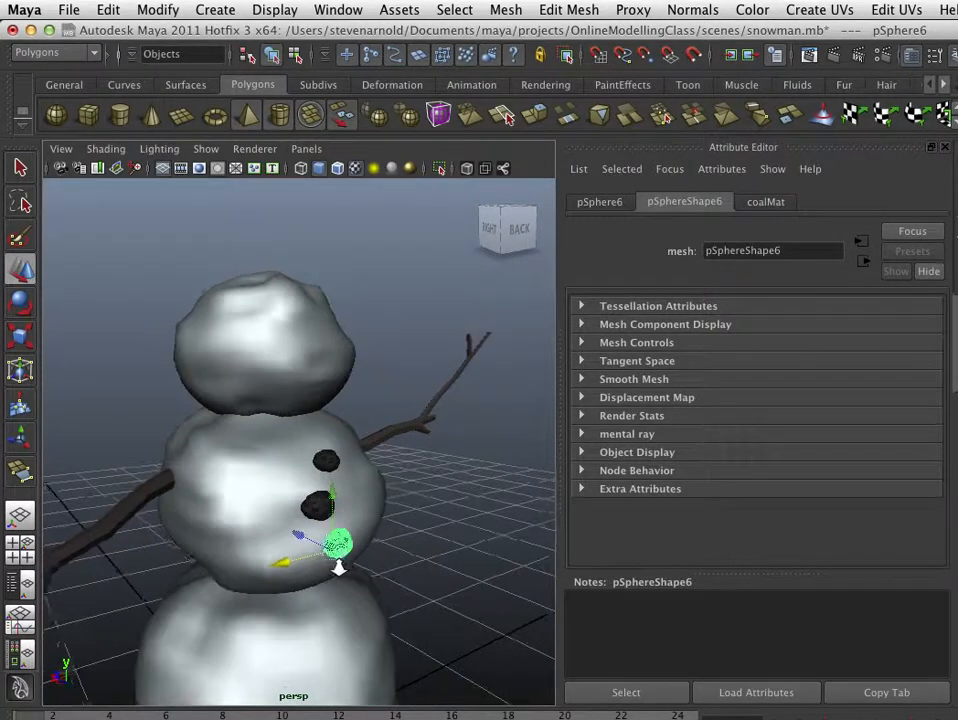
pyautogui.keyDown('alt'); pyautogui.moveTo(410, 456); pyautogui.dragTo(364, 427); pyautogui.keyUp('alt')
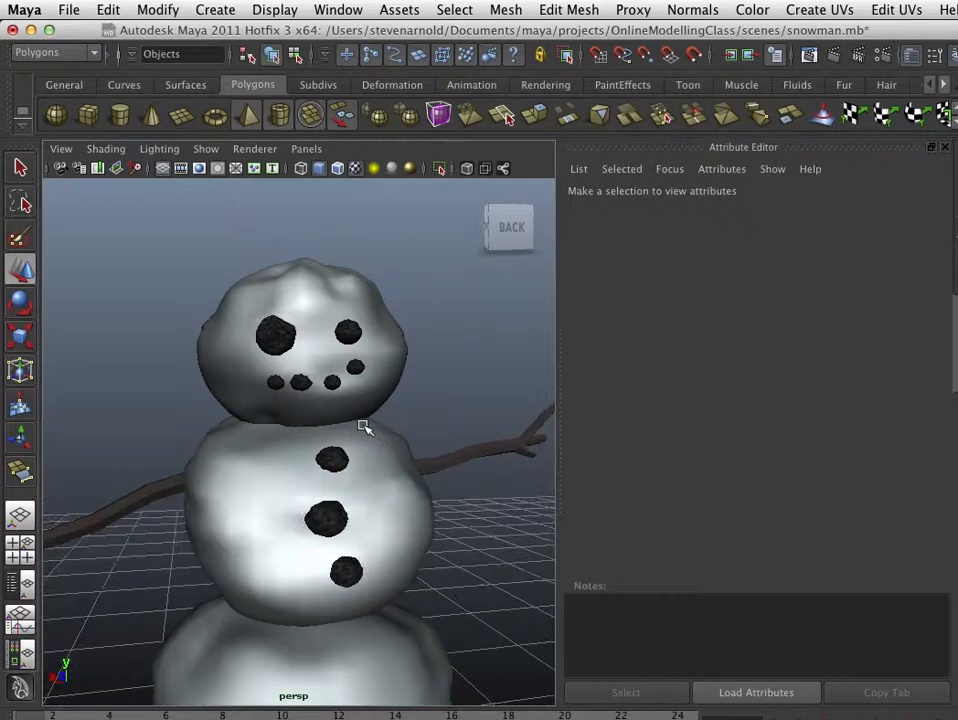
pyautogui.keyDown('alt'); pyautogui.moveTo(379, 426); pyautogui.dragTo(232, 446, button='right'); pyautogui.keyUp('alt')
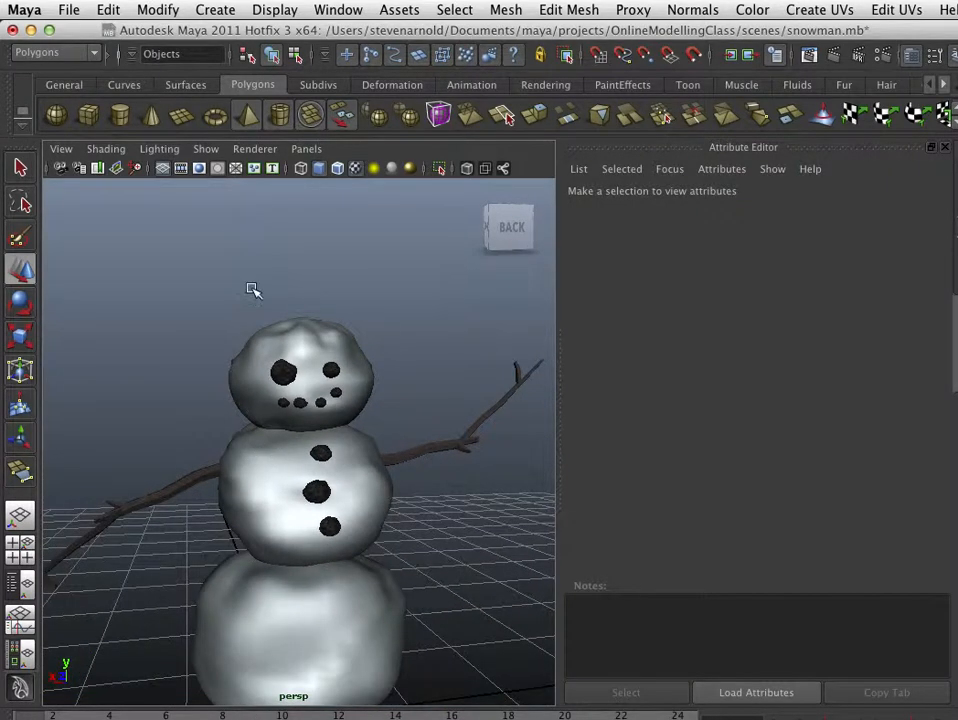
# - Create a flat polygon cylinder beside the snowman's head for the hat brim and select all faces of its inner top ring
pyautogui.click(120, 120)
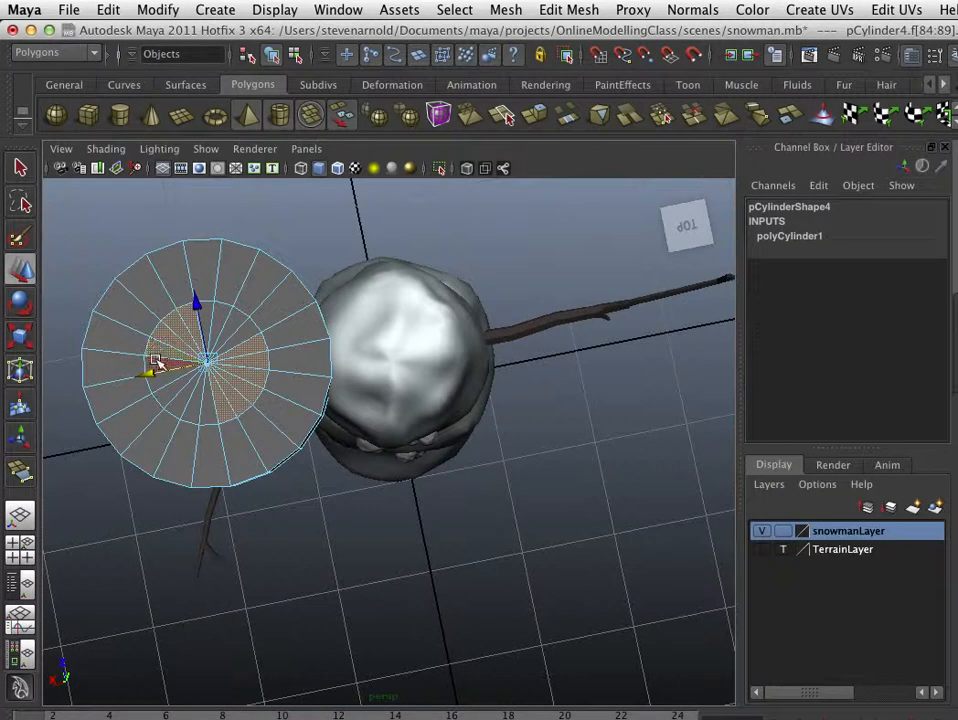
pyautogui.keyDown('shift'); pyautogui.click(160, 393); pyautogui.keyUp('shift')
pyautogui.keyDown('shift'); pyautogui.click(154, 385); pyautogui.keyUp('shift')
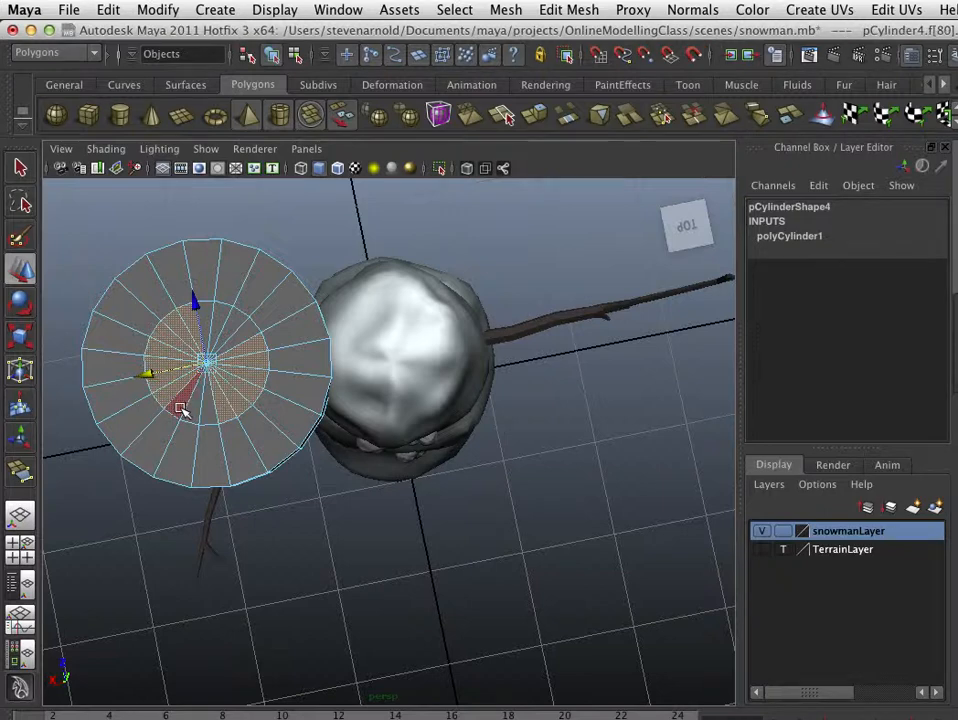
pyautogui.keyDown('shift'); pyautogui.click(180, 405); pyautogui.keyUp('shift')
pyautogui.keyDown('shift'); pyautogui.click(193, 410); pyautogui.keyUp('shift')
pyautogui.keyDown('shift'); pyautogui.click(207, 408); pyautogui.keyUp('shift')
pyautogui.keyDown('shift'); pyautogui.click(240, 332); pyautogui.keyUp('shift')
pyautogui.keyDown('shift'); pyautogui.click(230, 322); pyautogui.keyUp('shift')
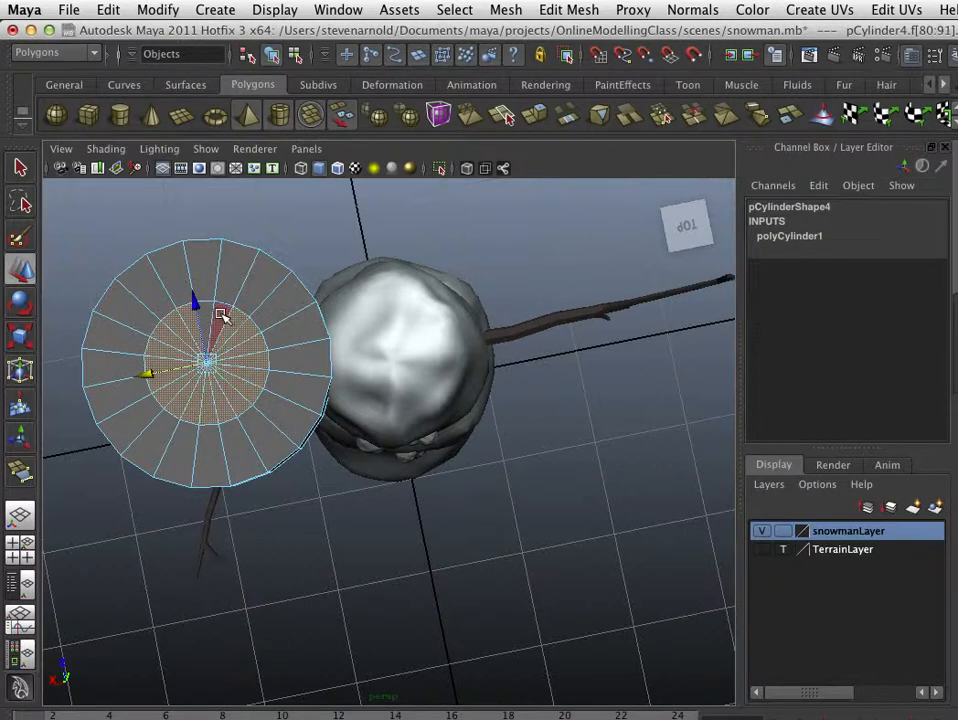
pyautogui.keyDown('shift'); pyautogui.click(219, 314); pyautogui.keyUp('shift')
pyautogui.keyDown('shift'); pyautogui.click(210, 314); pyautogui.keyUp('shift')
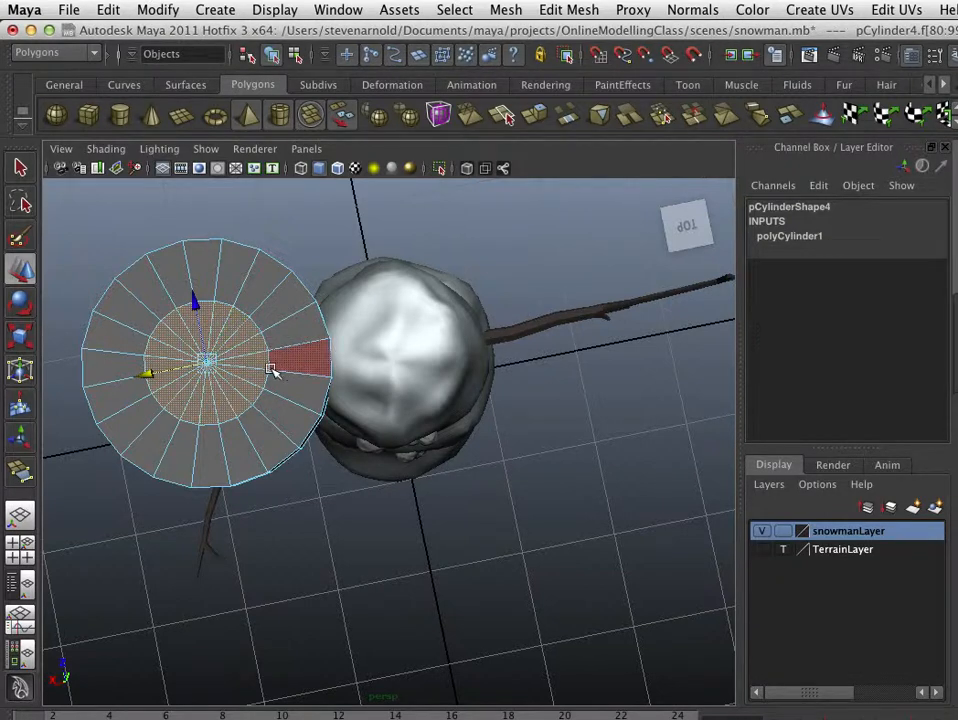
# - Scale the selected inner top faces slightly outward and extrude them upward to form the hat's tall crown
pyautogui.press('r')
pyautogui.moveTo(207, 363)
pyautogui.mouseDown()
pyautogui.moveTo(242, 359)
pyautogui.moveTo(215, 363)
pyautogui.mouseUp()
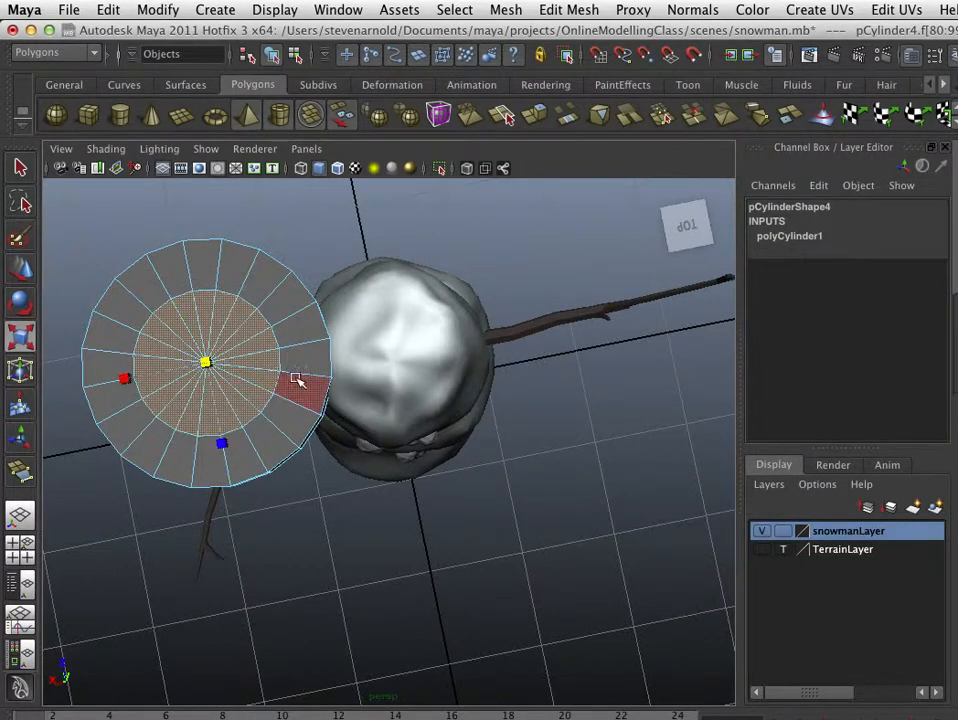
pyautogui.keyDown('alt'); pyautogui.moveTo(297, 380); pyautogui.dragTo(487, 139); pyautogui.keyUp('alt')
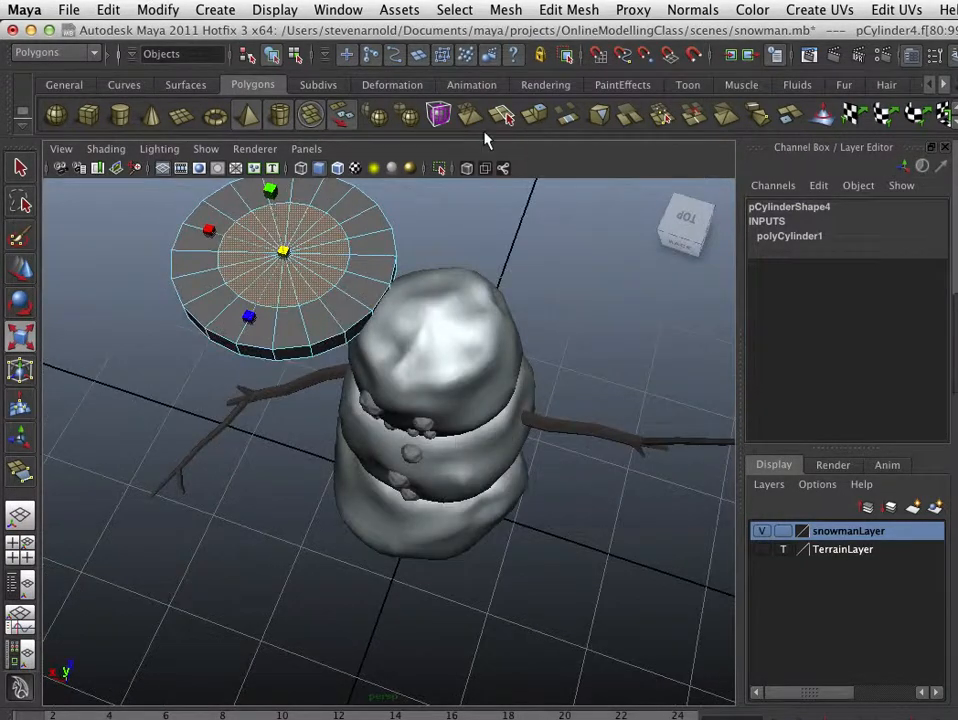
pyautogui.click(540, 116)
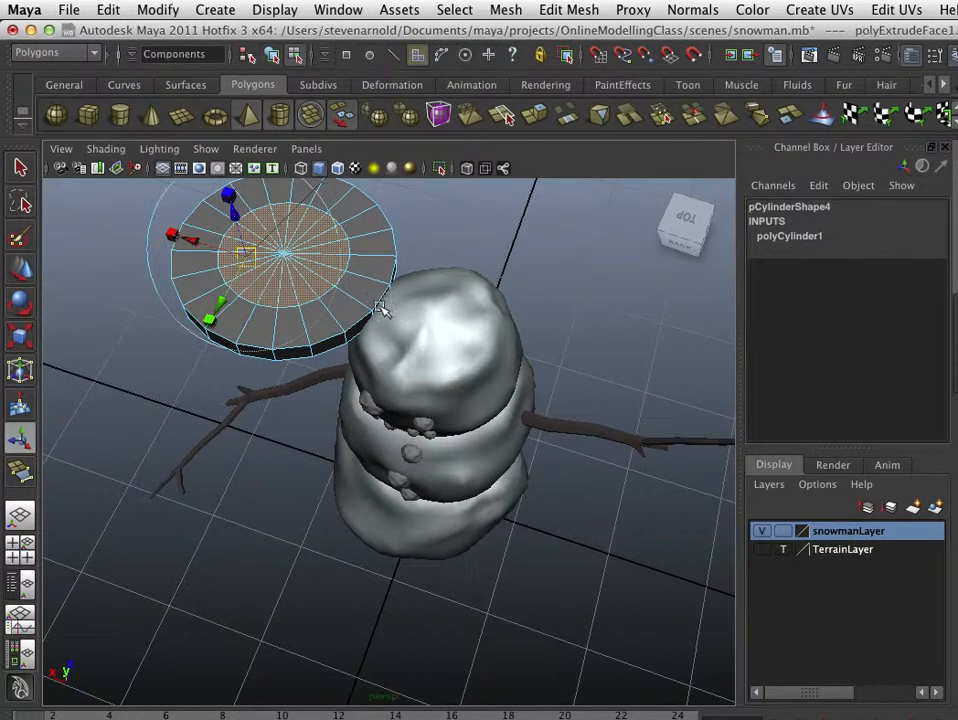
pyautogui.keyDown('alt'); pyautogui.moveTo(385, 310); pyautogui.dragTo(261, 393); pyautogui.keyUp('alt')
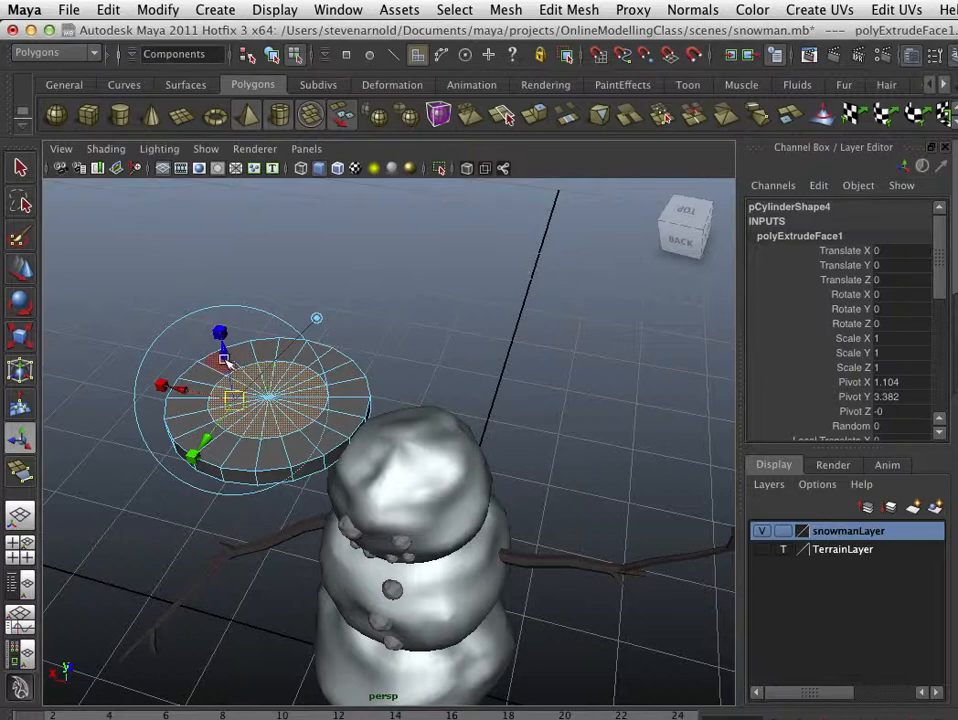
pyautogui.moveTo(222, 350); pyautogui.dragTo(198, 245)
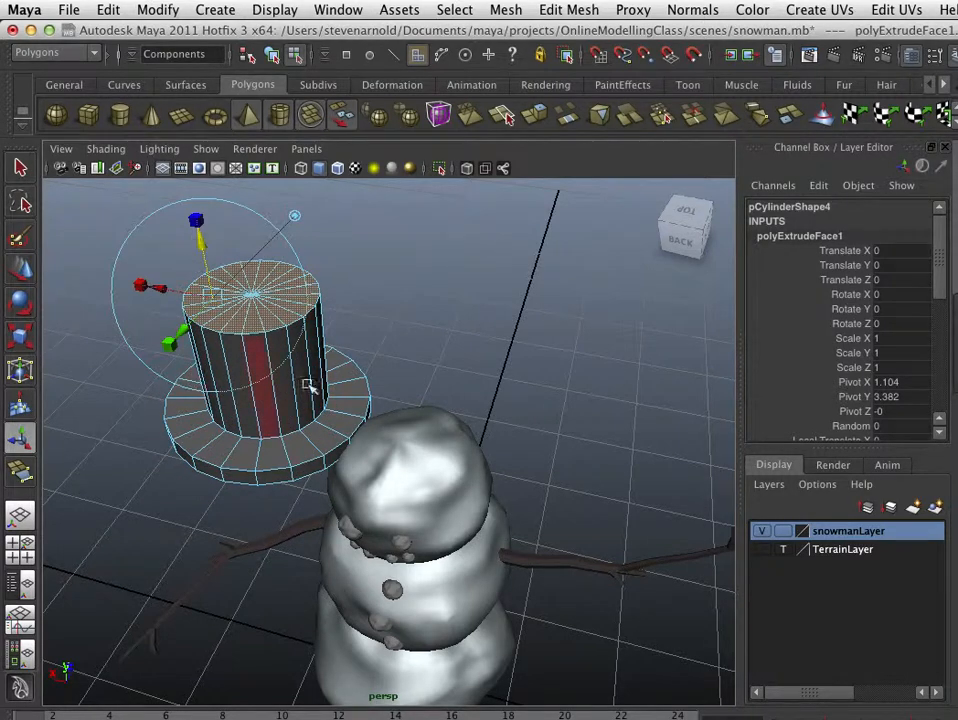
# - Return the hat from component selection to object mode and select the whole hat
pyautogui.click(438, 368)
pyautogui.keyDown('alt'); pyautogui.moveTo(438, 368); pyautogui.dragTo(274, 402); pyautogui.keyUp('alt')
pyautogui.rightClick(277, 404)
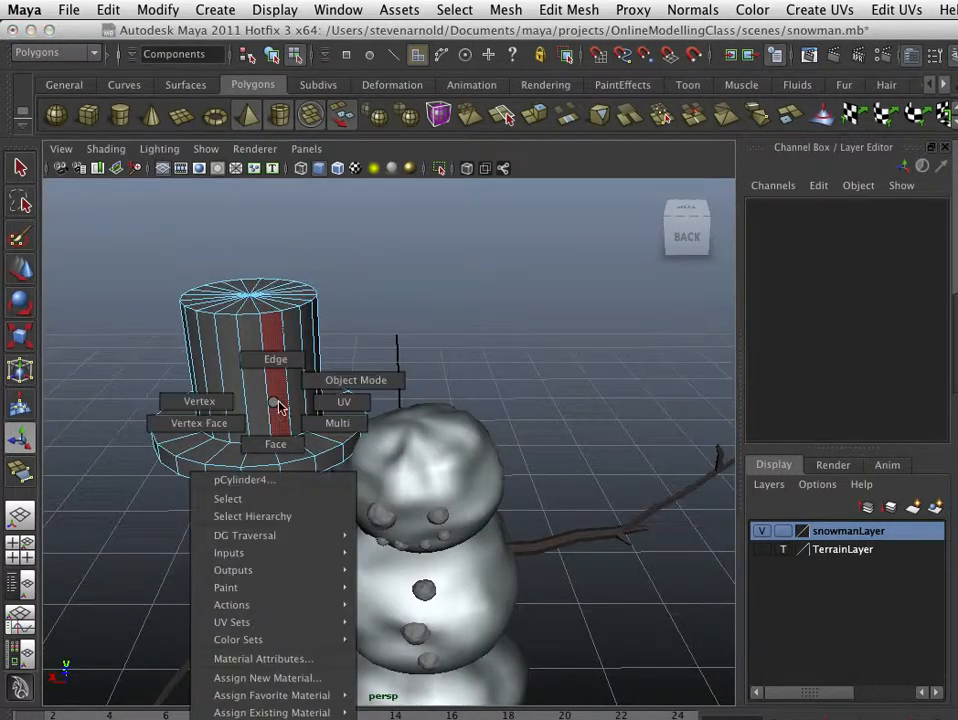
pyautogui.moveTo(278, 405); pyautogui.dragTo(340, 381, button='right')
pyautogui.click(298, 342)
pyautogui.moveTo(295, 339); pyautogui.dragTo(355, 319, button='right')
pyautogui.click(321, 378)
pyautogui.moveTo(321, 378)
pyautogui.keyDown('alt'); pyautogui.mouseDown()
pyautogui.moveTo(306, 406)
pyautogui.moveTo(325, 400)
pyautogui.mouseUp(); pyautogui.keyUp('alt')
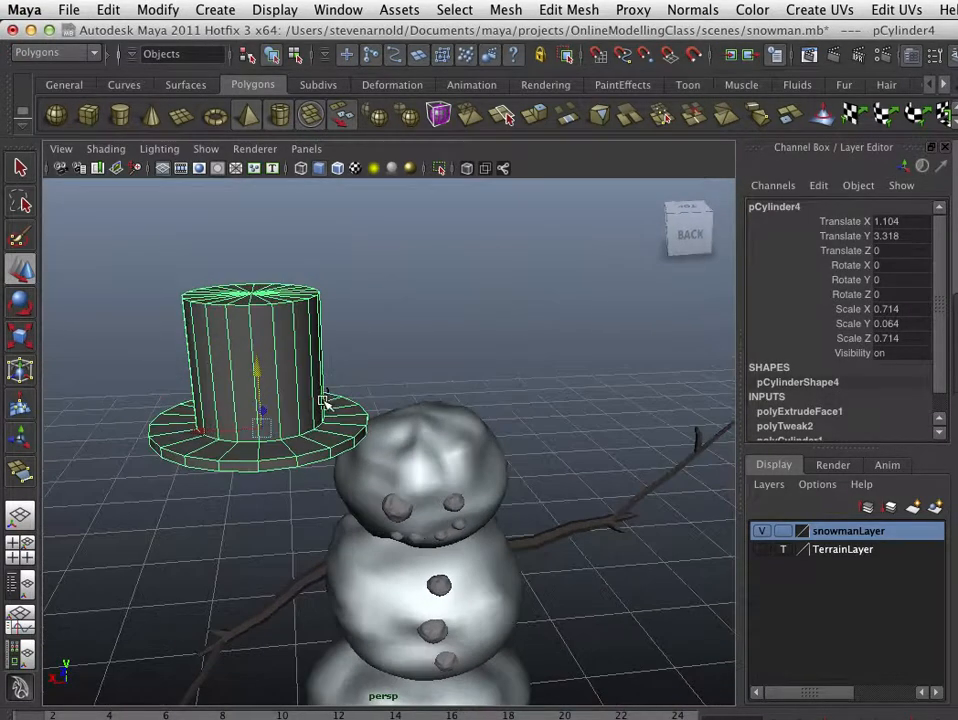
pyautogui.click(349, 359)
pyautogui.press('z')
# - Insert an edge loop around the middle of the hat's crown and shift it sideways to make the crown crooked
pyautogui.click(561, 11)
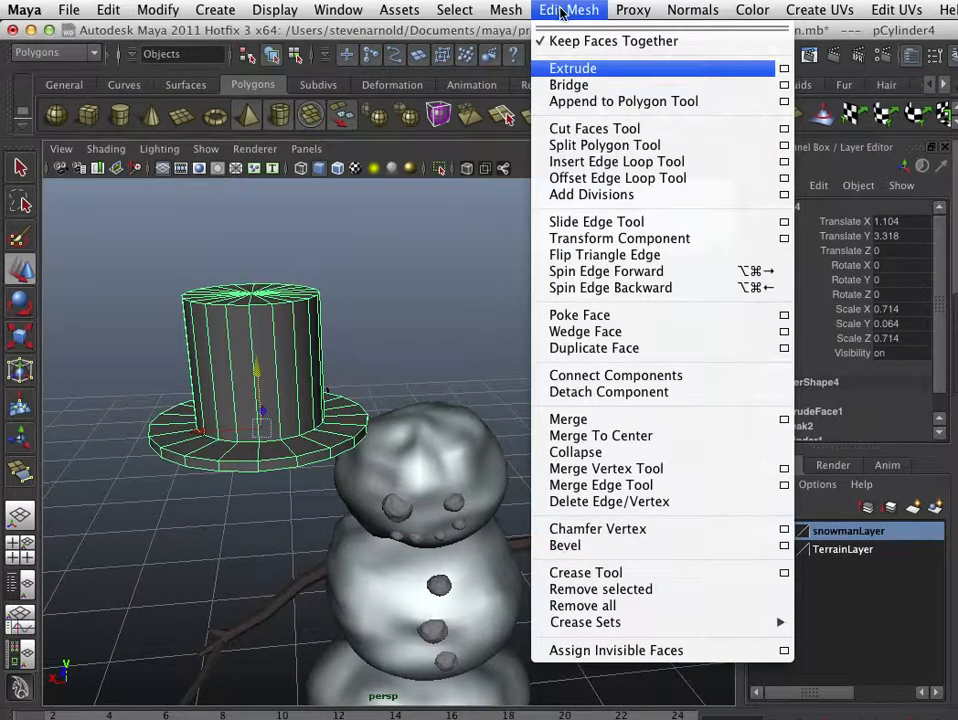
pyautogui.click(612, 161)
pyautogui.moveTo(300, 358); pyautogui.dragTo(307, 370)
pyautogui.press('w')
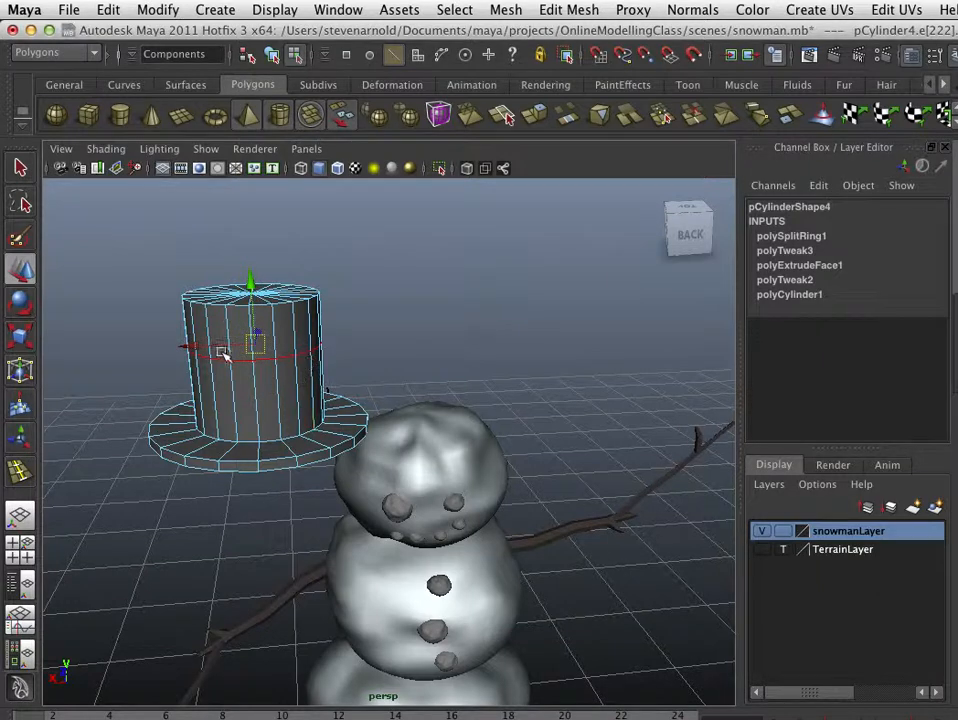
pyautogui.moveTo(216, 348); pyautogui.dragTo(193, 350)
pyautogui.press('r')
pyautogui.press('e')
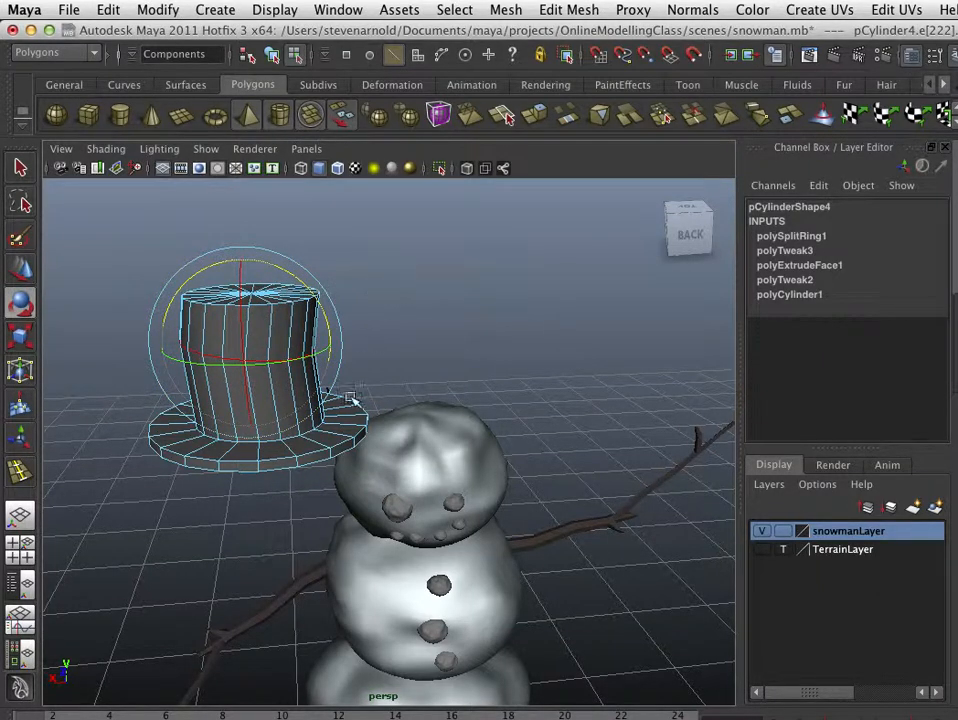
pyautogui.click(507, 325)
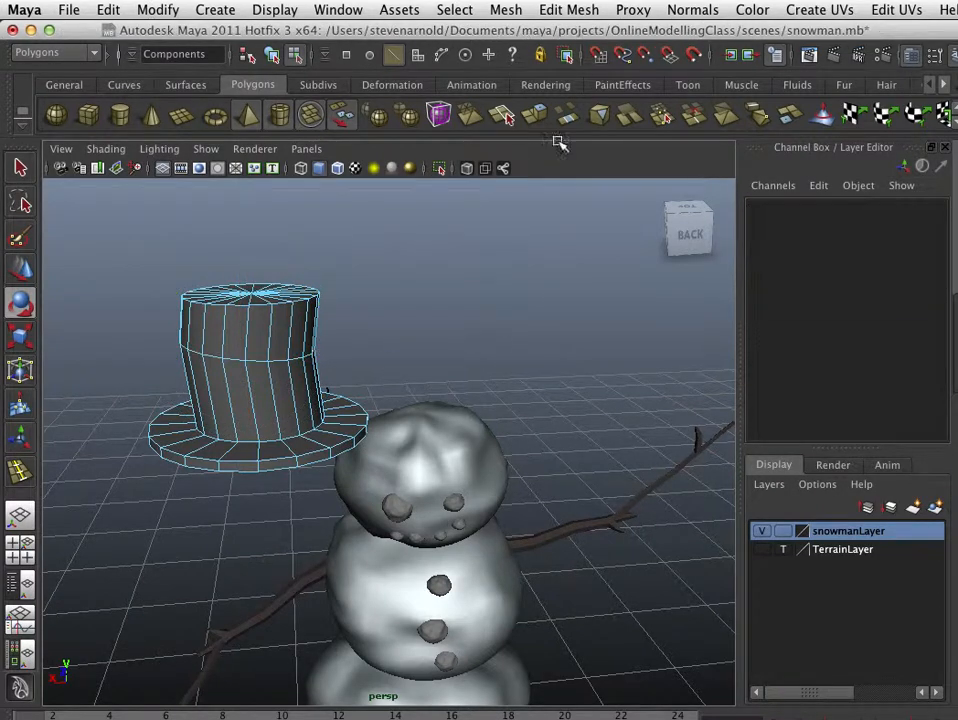
# - Slice across the hat's brim twice with the Cut Faces Tool to add extra edges
pyautogui.click(569, 10)
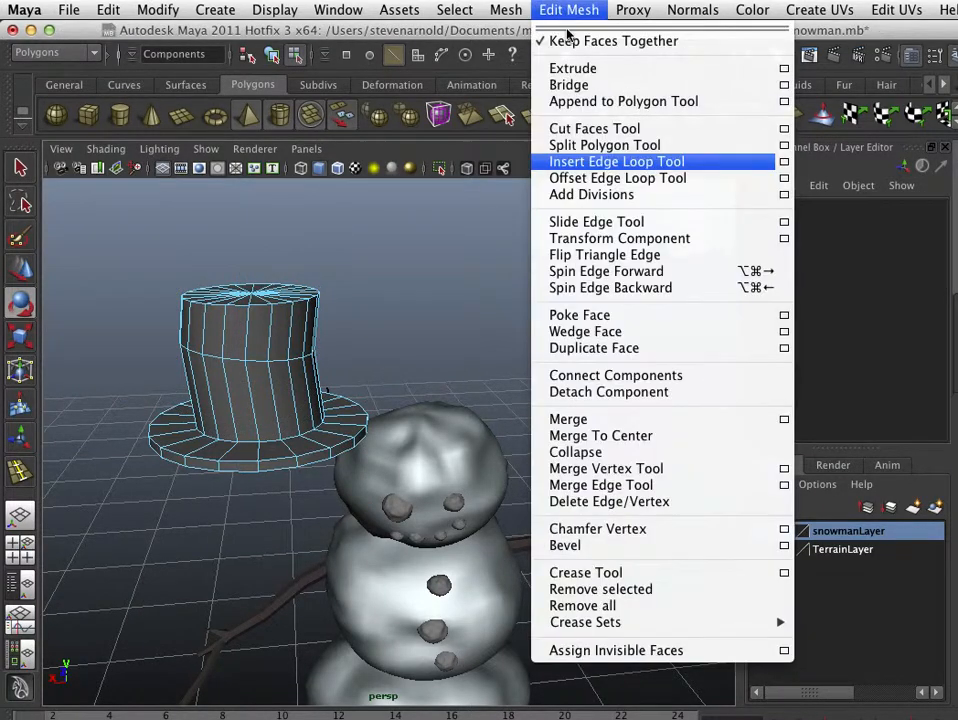
pyautogui.click(616, 161)
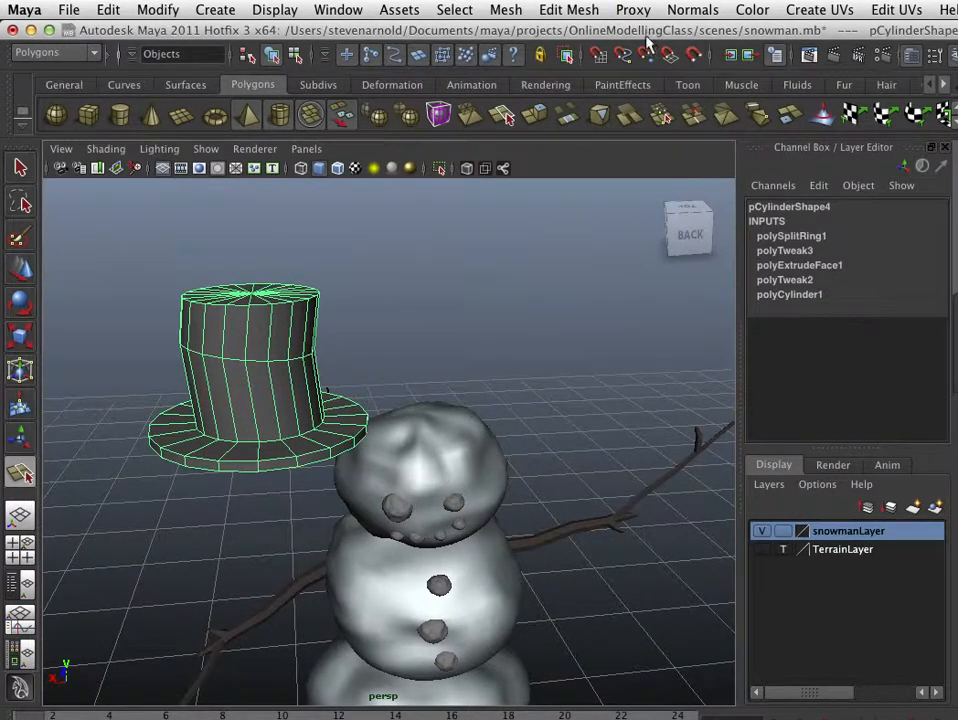
pyautogui.click(569, 10)
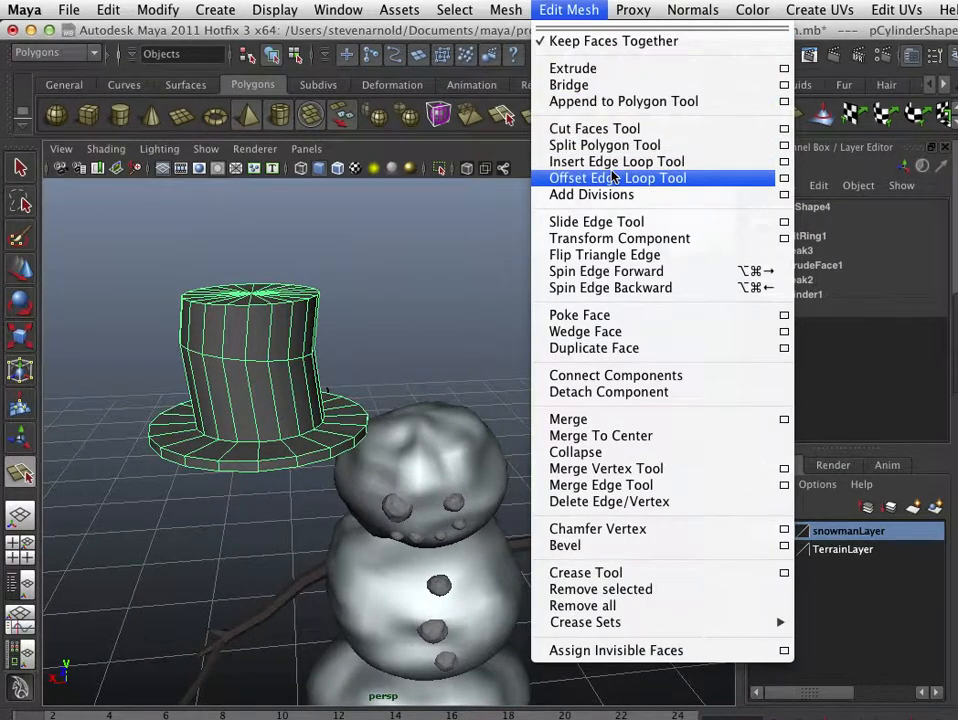
pyautogui.click(574, 128)
pyautogui.moveTo(220, 461)
pyautogui.keyDown('alt'); pyautogui.mouseDown()
pyautogui.moveTo(192, 465)
pyautogui.moveTo(197, 458)
pyautogui.moveTo(212, 472)
pyautogui.mouseUp(); pyautogui.keyUp('alt')
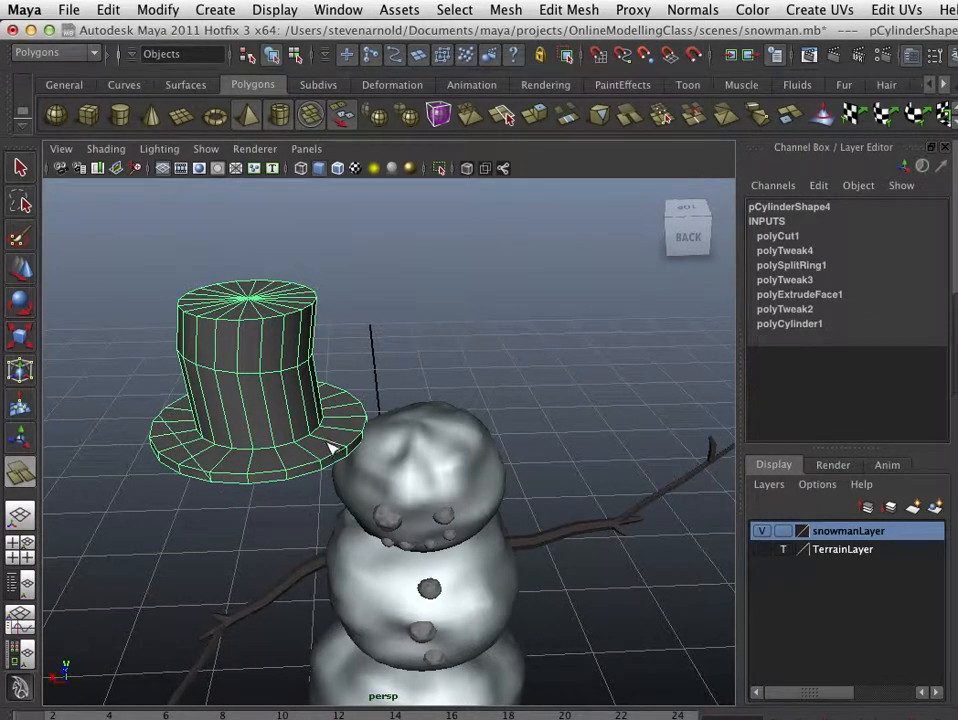
pyautogui.moveTo(330, 449); pyautogui.dragTo(186, 438)
# - Select the vertices at one edge of the hat's brim and pull them slightly downward to bend the brim
pyautogui.click(20, 167)
pyautogui.rightClick(201, 418)
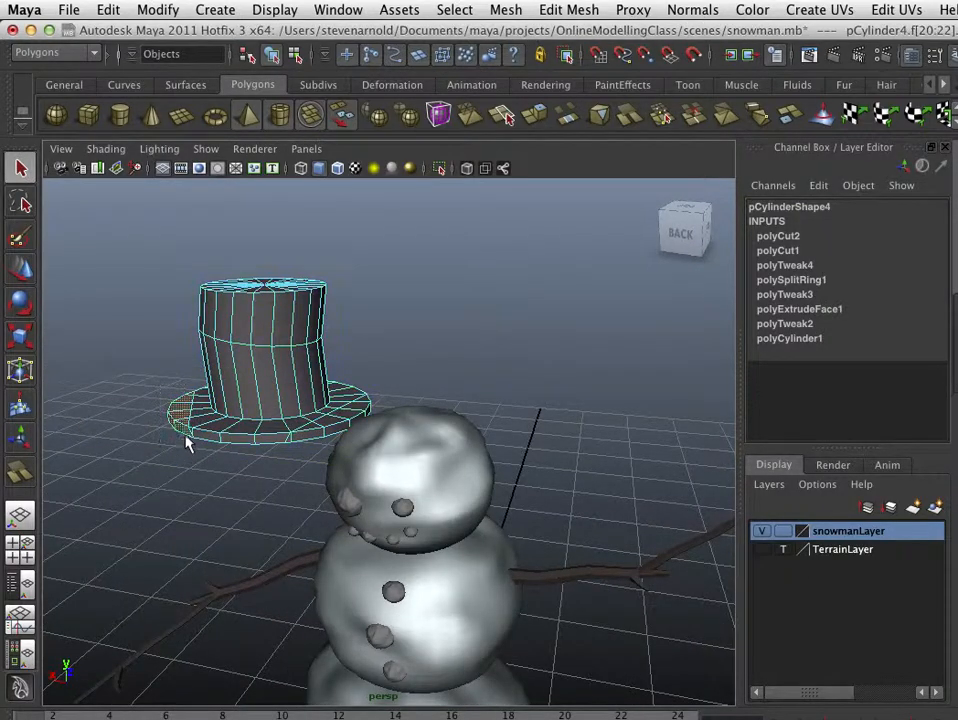
pyautogui.press('w')
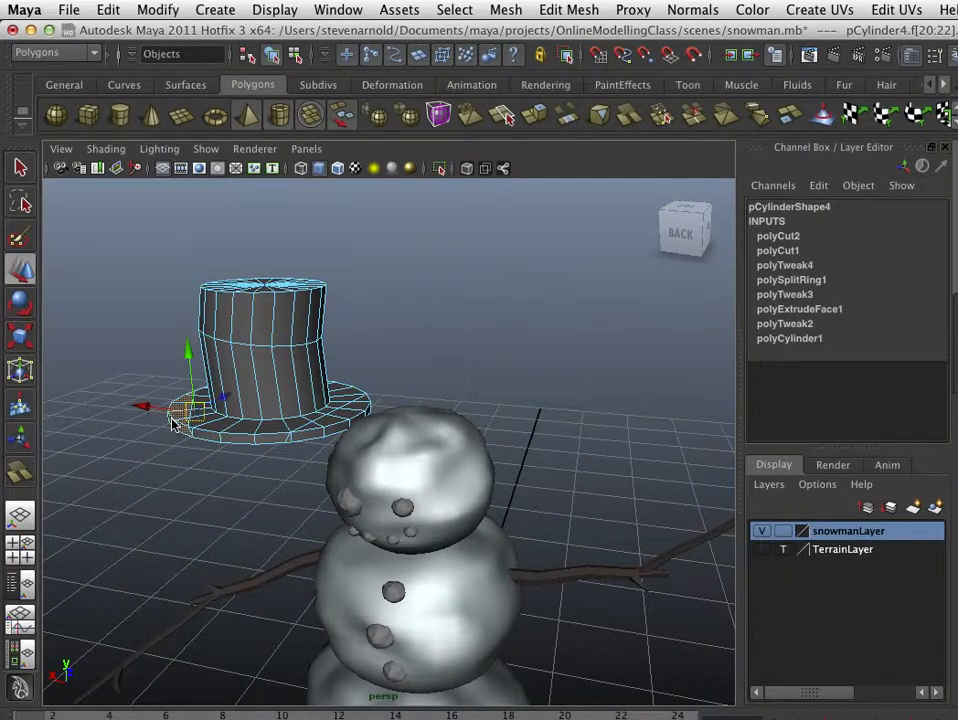
pyautogui.moveTo(172, 422); pyautogui.dragTo(86, 357, button='right')
pyautogui.click(173, 412)
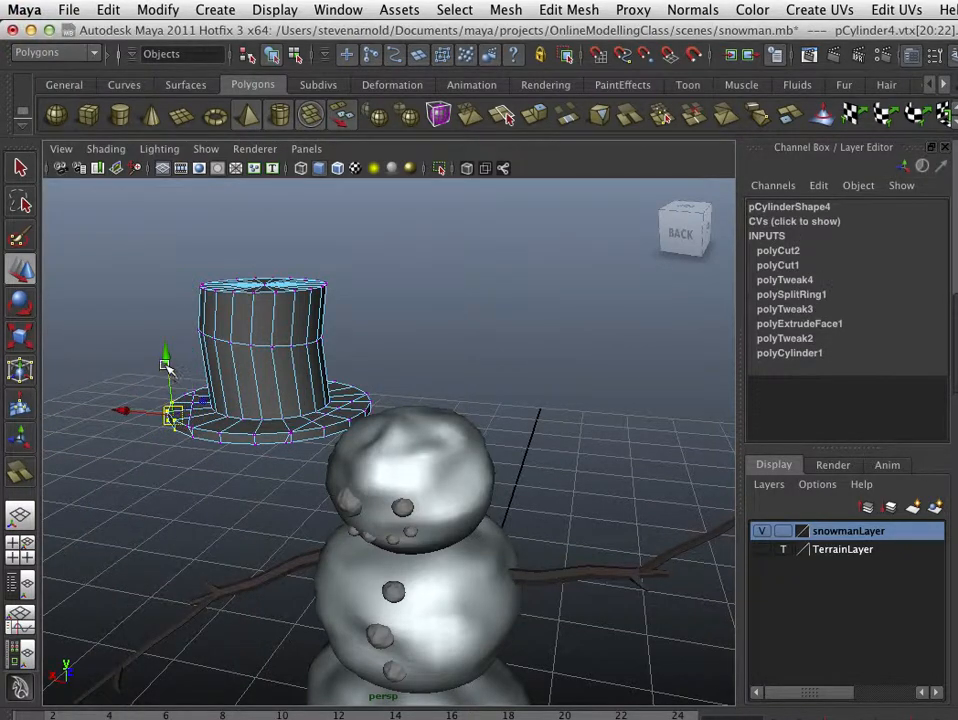
pyautogui.moveTo(165, 365); pyautogui.dragTo(166, 374)
pyautogui.keyDown('alt'); pyautogui.moveTo(370, 424); pyautogui.dragTo(384, 401); pyautogui.keyUp('alt')
# - Select the vertices at the opposite edge of the brim, and lower the vertices on that side of the crown's top rim
pyautogui.click(426, 428)
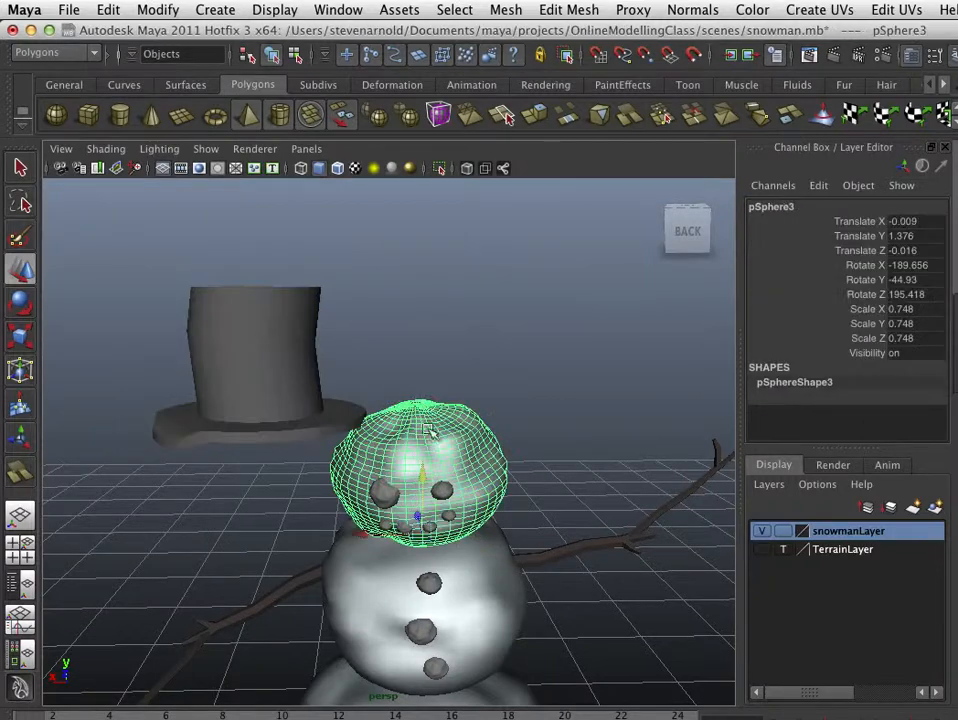
pyautogui.click(338, 418)
pyautogui.keyDown('alt'); pyautogui.moveTo(316, 434); pyautogui.dragTo(355, 437); pyautogui.keyUp('alt')
pyautogui.click(355, 416)
pyautogui.moveTo(356, 418); pyautogui.dragTo(279, 413, button='right')
pyautogui.moveTo(350, 443); pyautogui.dragTo(368, 392)
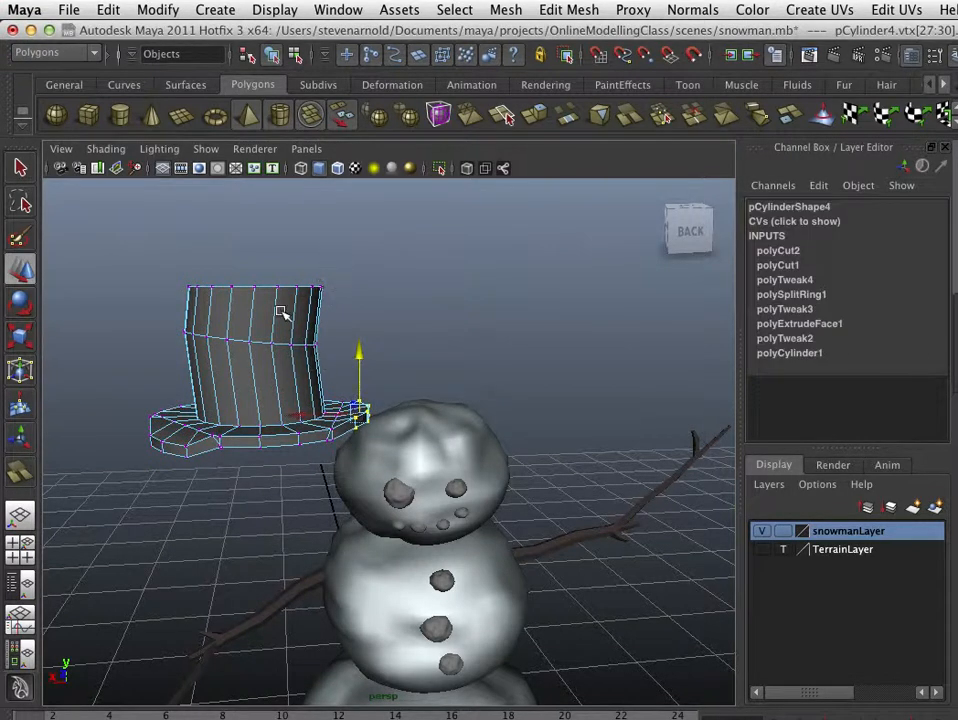
pyautogui.moveTo(281, 312); pyautogui.dragTo(330, 275)
pyautogui.moveTo(310, 226); pyautogui.dragTo(308, 241)
pyautogui.click(368, 335)
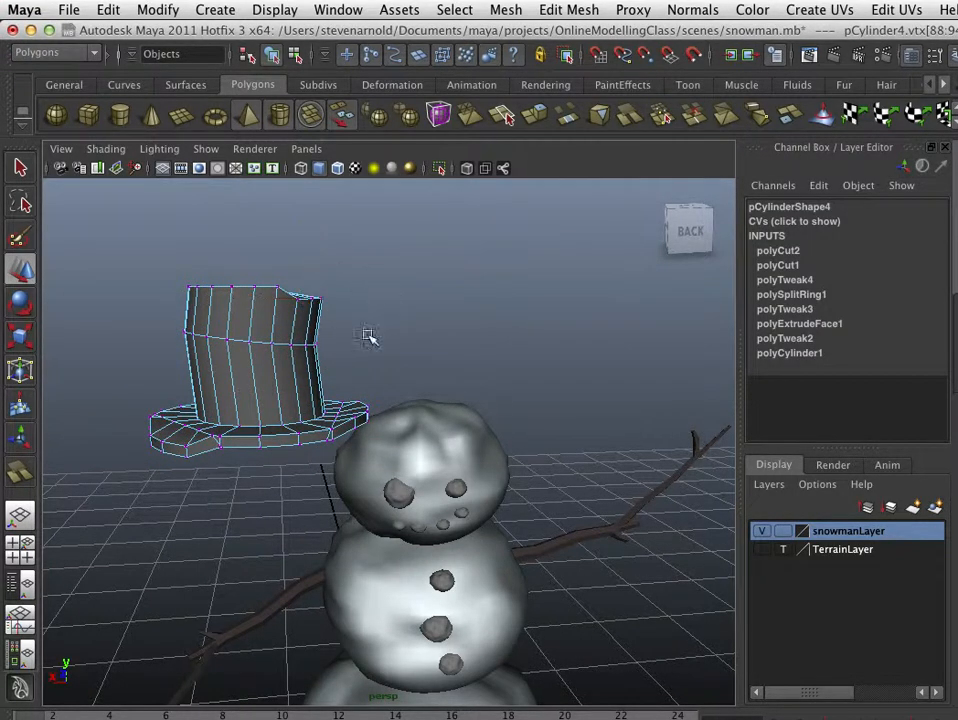
# - Move all vertices of the crown's upper section upward to make the hat taller
pyautogui.moveTo(299, 385); pyautogui.dragTo(381, 355, button='right')
pyautogui.click(240, 338)
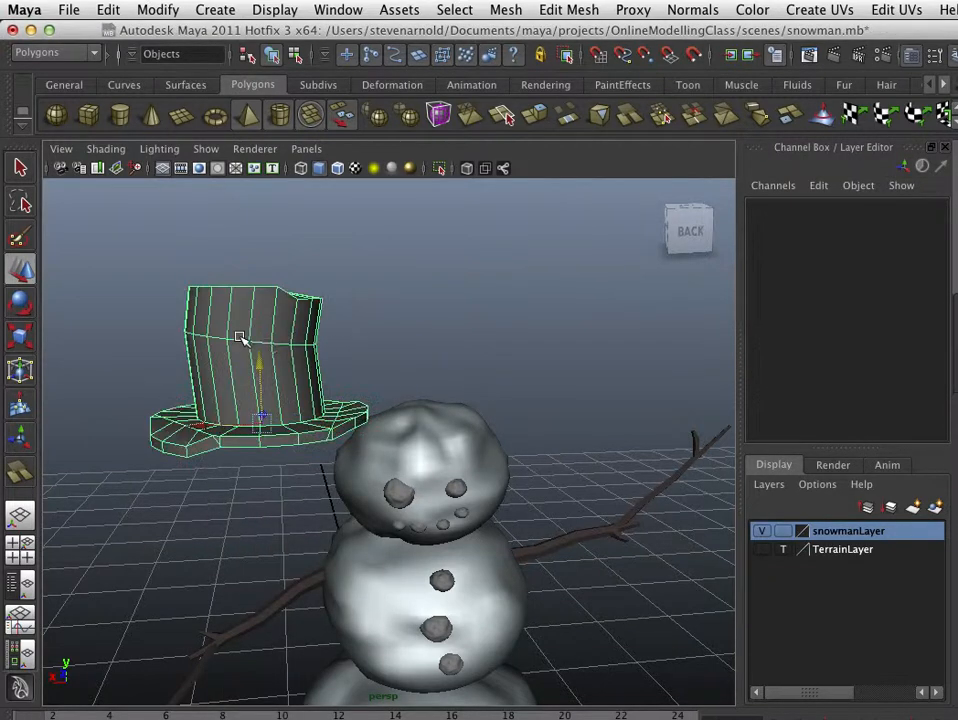
pyautogui.moveTo(274, 348); pyautogui.dragTo(205, 336, button='right')
pyautogui.moveTo(145, 292); pyautogui.dragTo(328, 358)
pyautogui.moveTo(252, 250); pyautogui.dragTo(250, 192)
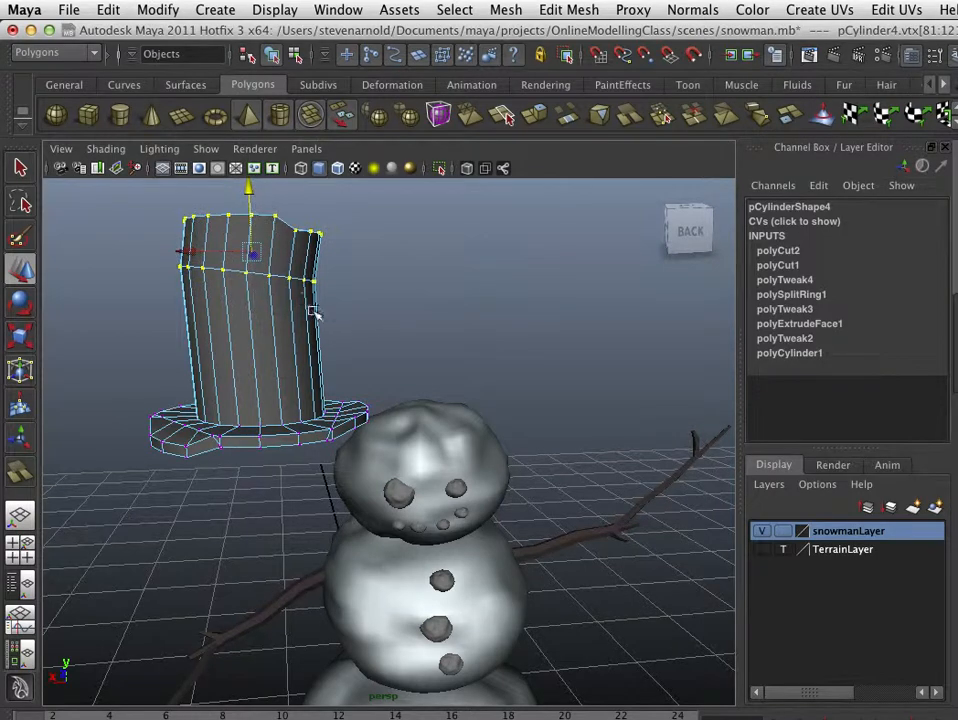
pyautogui.click(384, 408)
pyautogui.keyDown('alt'); pyautogui.moveTo(384, 408); pyautogui.dragTo(412, 420); pyautogui.keyUp('alt')
pyautogui.click(387, 408)
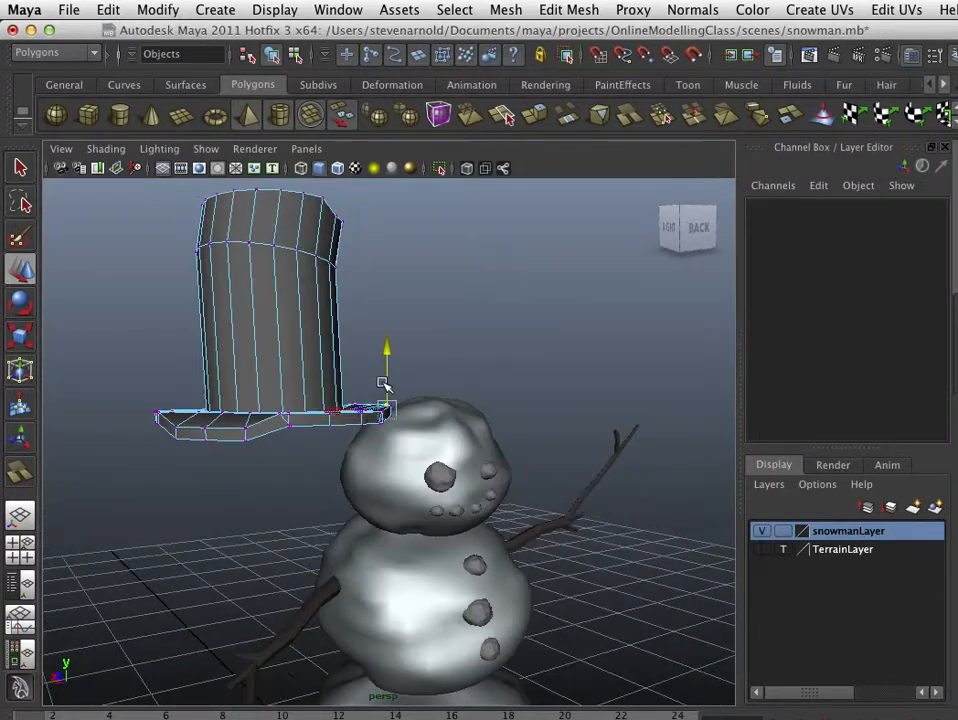
# - Return the hat to object mode and move it sideways above the snowman's head, to about 0.069 in X
pyautogui.moveTo(295, 388); pyautogui.dragTo(370, 359, button='right')
pyautogui.keyDown('alt'); pyautogui.moveTo(370, 359); pyautogui.dragTo(251, 433); pyautogui.keyUp('alt')
pyautogui.click(274, 406)
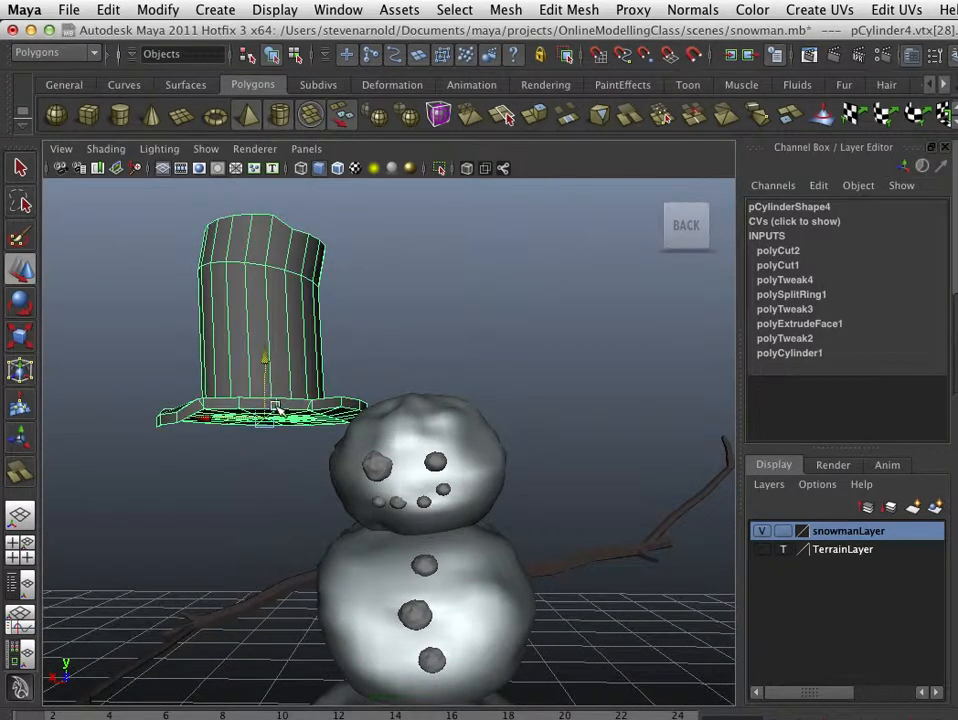
pyautogui.moveTo(252, 414); pyautogui.dragTo(378, 323)
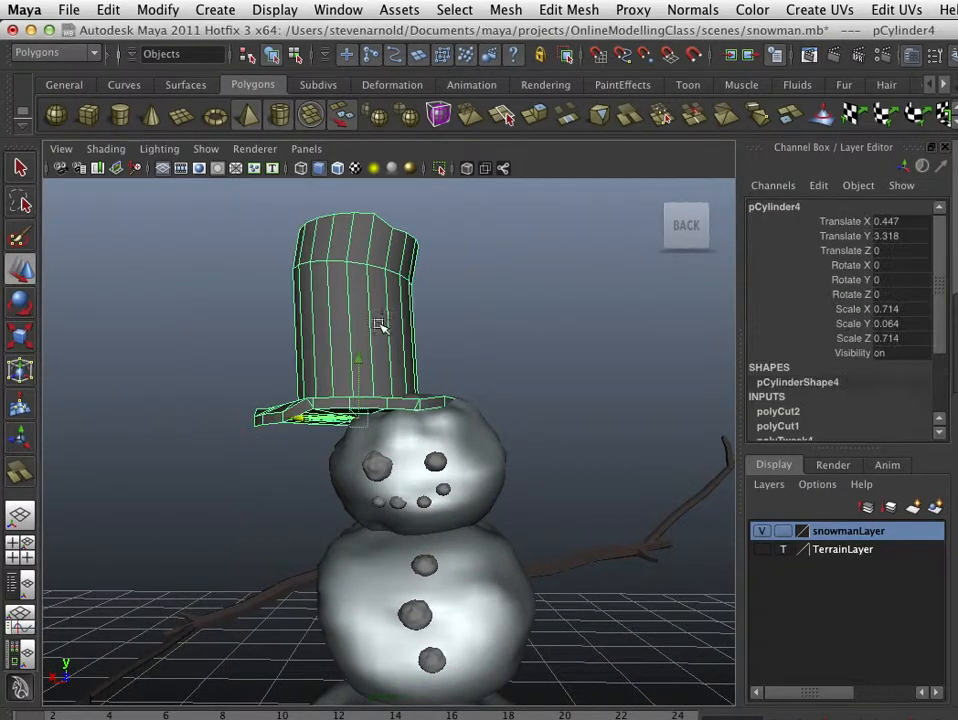
pyautogui.moveTo(303, 418); pyautogui.dragTo(353, 418)
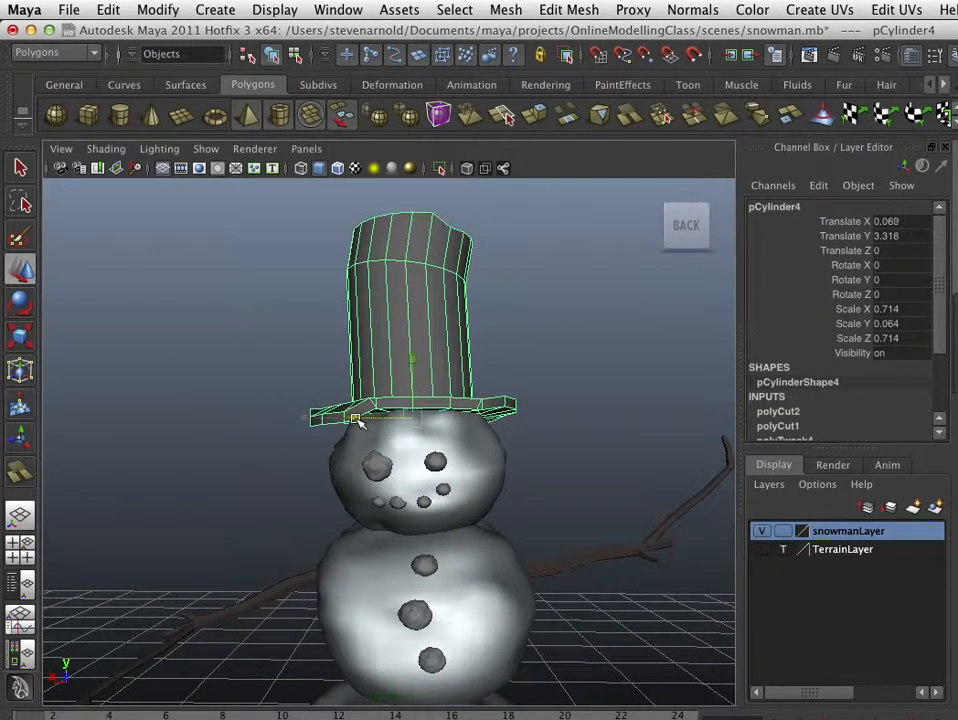
# - Seat the hat on the snowman's head at about 3.302 in Y and -0.204 in Z
pyautogui.keyDown('alt'); pyautogui.moveTo(432, 468); pyautogui.dragTo(449, 484); pyautogui.keyUp('alt')
pyautogui.moveTo(419, 366); pyautogui.dragTo(419, 380)
pyautogui.keyDown('alt'); pyautogui.moveTo(421, 458); pyautogui.dragTo(453, 444); pyautogui.keyUp('alt')
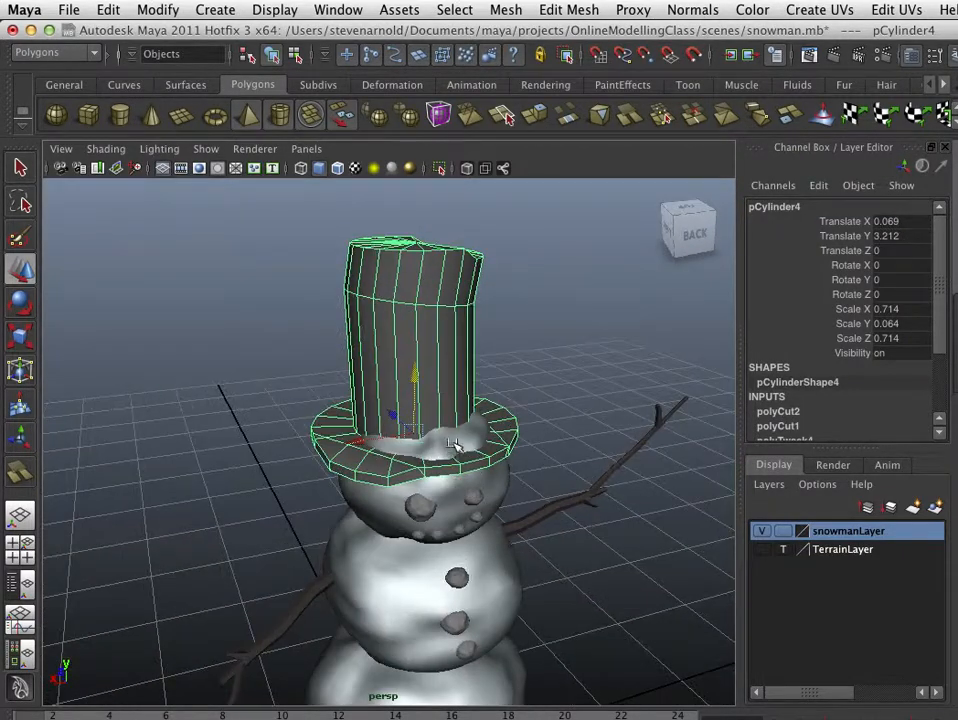
pyautogui.moveTo(408, 402)
pyautogui.mouseDown()
pyautogui.moveTo(416, 371)
pyautogui.moveTo(401, 416)
pyautogui.mouseUp()
pyautogui.click(559, 402)
pyautogui.keyDown('alt'); pyautogui.moveTo(559, 402); pyautogui.dragTo(397, 461); pyautogui.keyUp('alt')
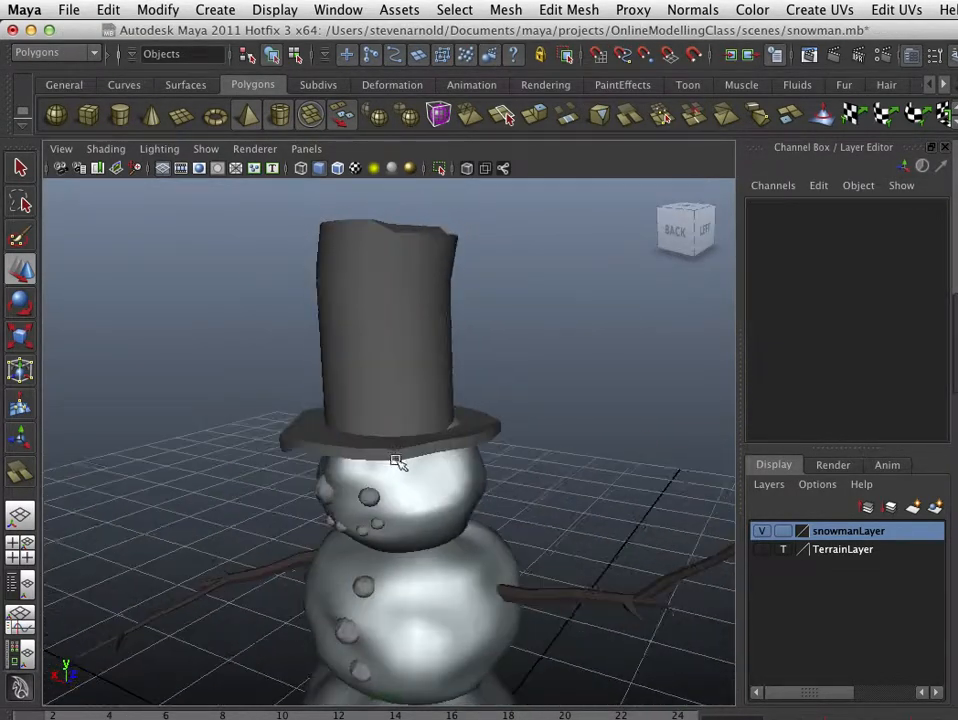
# - Scale the hat up uniformly to about 0.766 in X and Z, and shift it to about 0.02 in X and -0.135 in Z
pyautogui.click(414, 419)
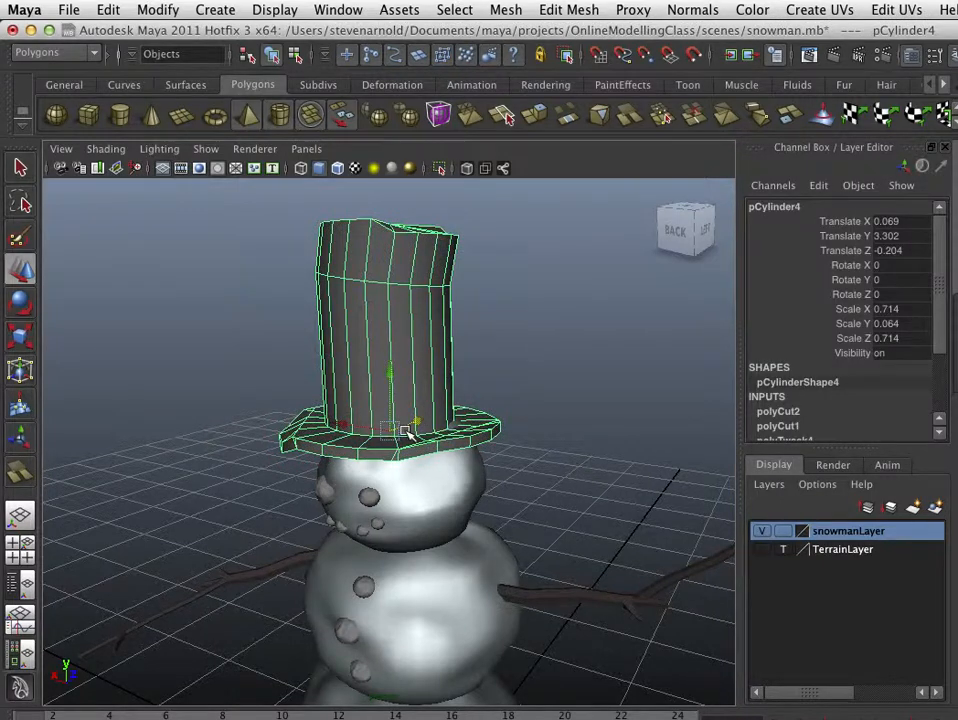
pyautogui.press('r')
pyautogui.moveTo(404, 433)
pyautogui.mouseDown()
pyautogui.moveTo(421, 421)
pyautogui.moveTo(399, 425)
pyautogui.mouseUp()
pyautogui.press('w')
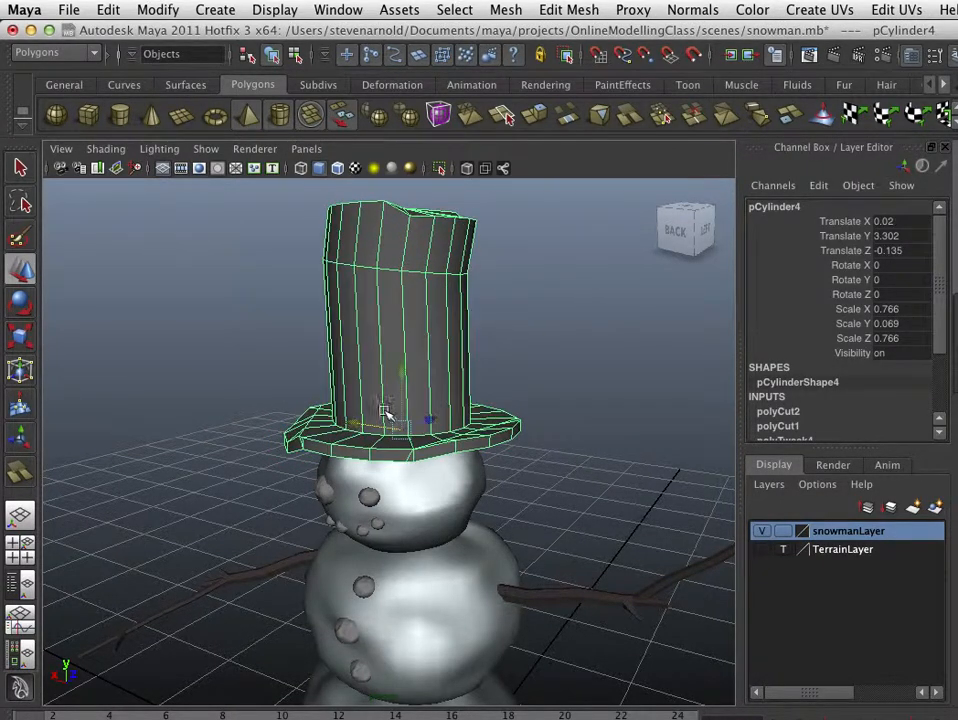
# - Lower the hat slightly to about 3.284 in Y and show the scene with textured shading
pyautogui.click(505, 493)
pyautogui.keyDown('alt'); pyautogui.moveTo(505, 493); pyautogui.dragTo(605, 470); pyautogui.keyUp('alt')
pyautogui.click(487, 413)
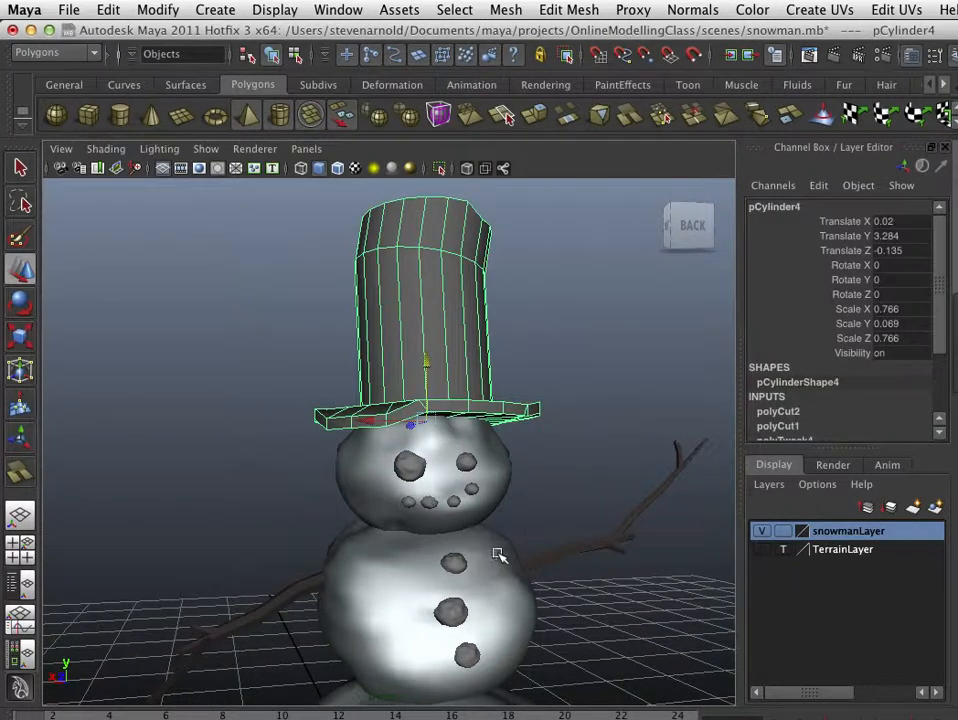
pyautogui.click(537, 477)
pyautogui.press('6')
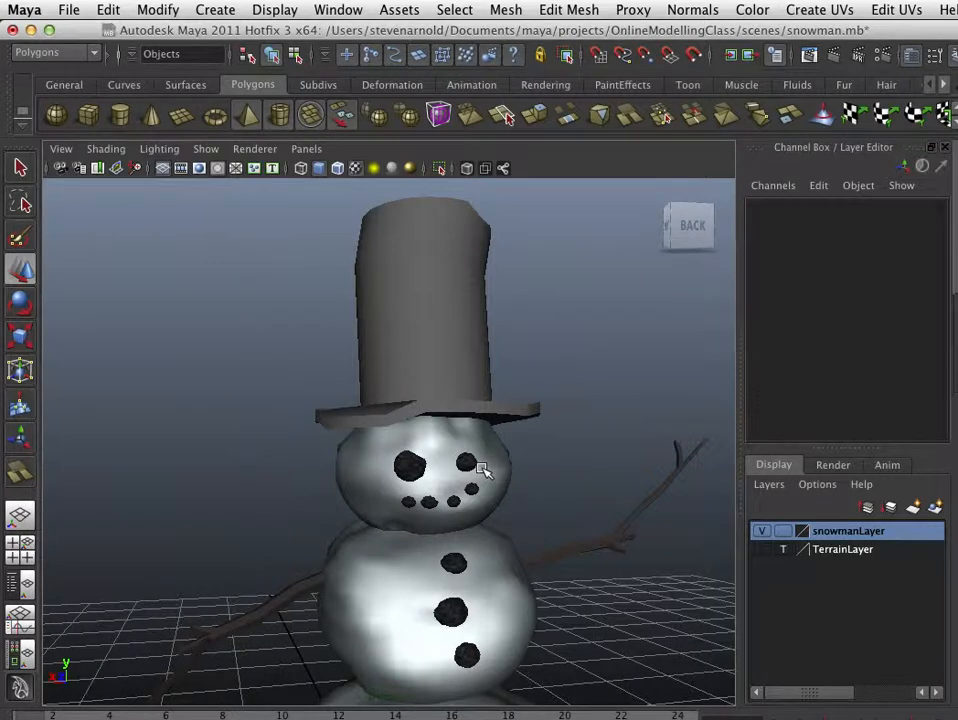
# - Try the existing coalMat material on the hat
pyautogui.click(24, 660)
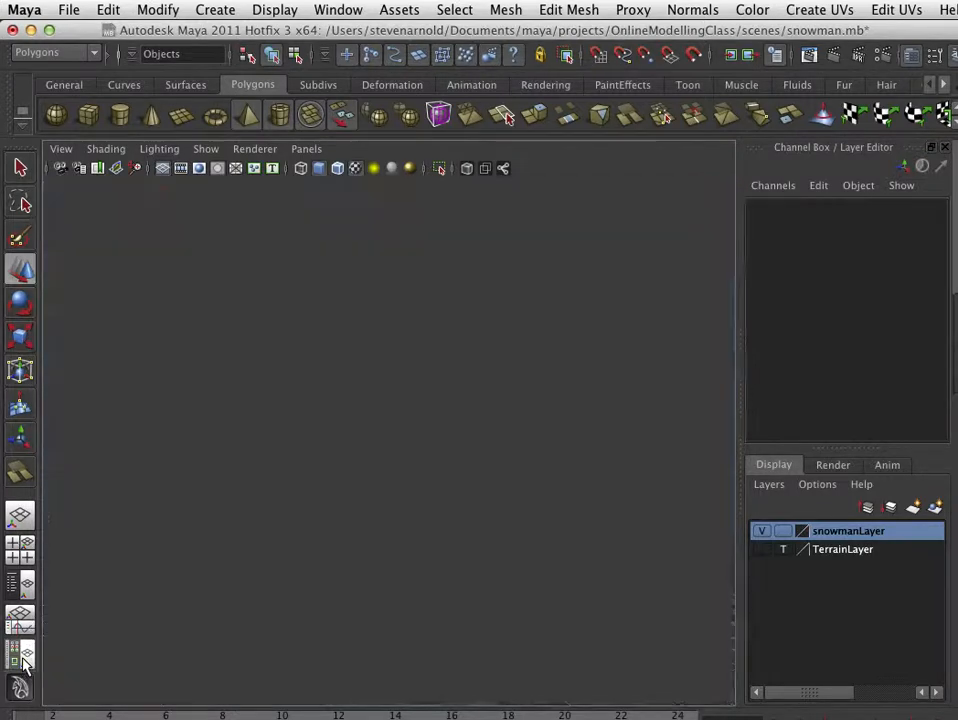
pyautogui.moveTo(124, 248); pyautogui.dragTo(606, 405, button='middle')
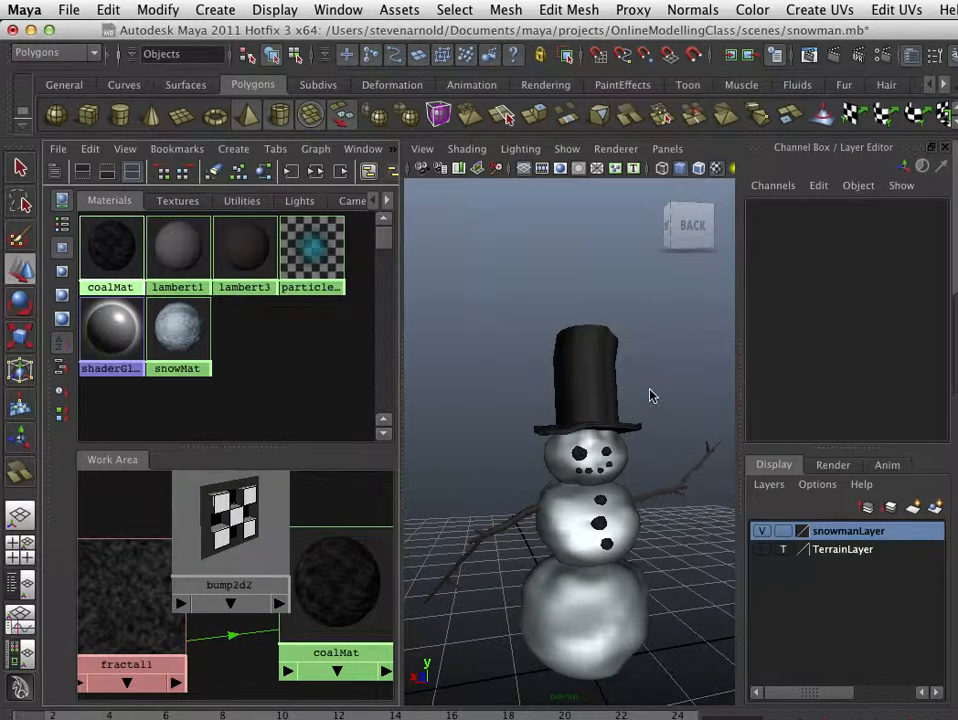
pyautogui.press('space')
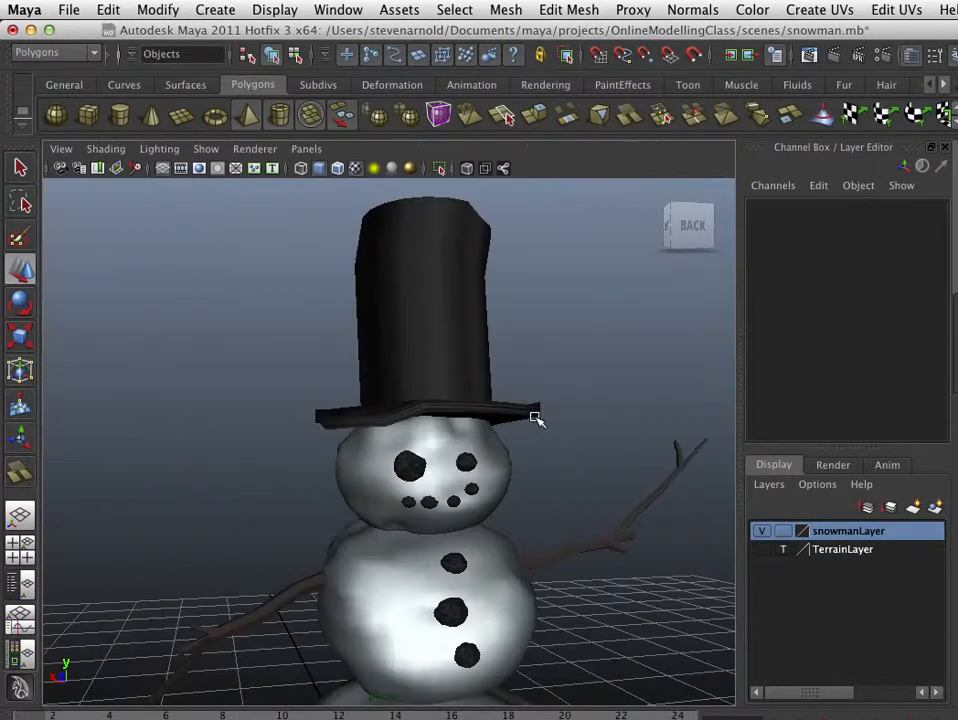
# - Examine the coal texture on the hat's crown and brim from above and around the sides
pyautogui.keyDown('alt'); pyautogui.moveTo(538, 430); pyautogui.dragTo(437, 544); pyautogui.keyUp('alt')
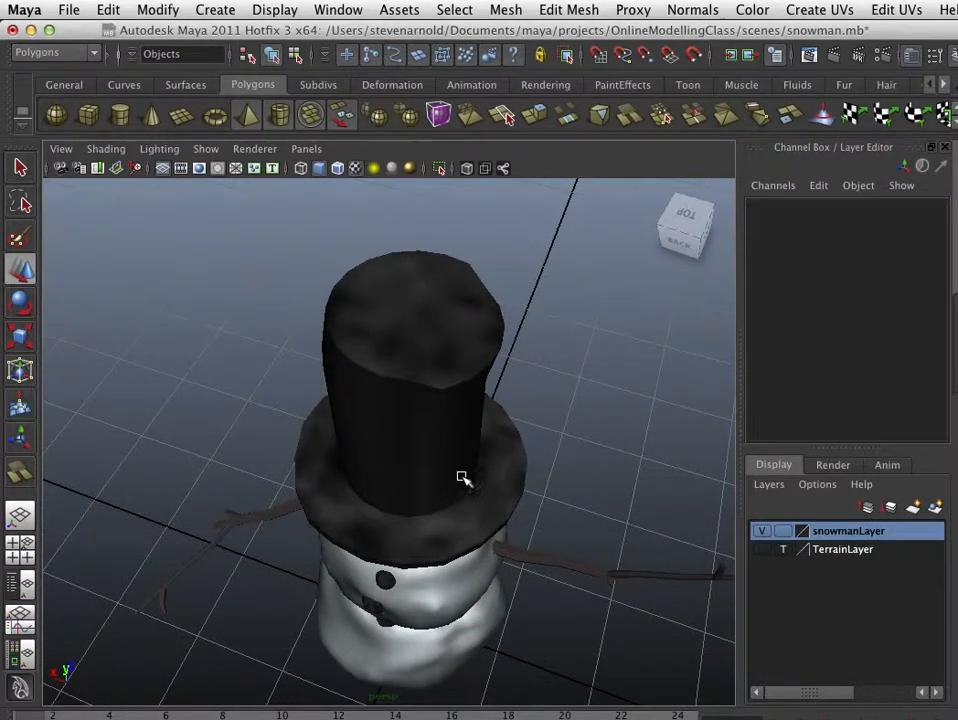
pyautogui.keyDown('alt'); pyautogui.moveTo(463, 479); pyautogui.dragTo(460, 380); pyautogui.keyUp('alt')
pyautogui.click(474, 397)
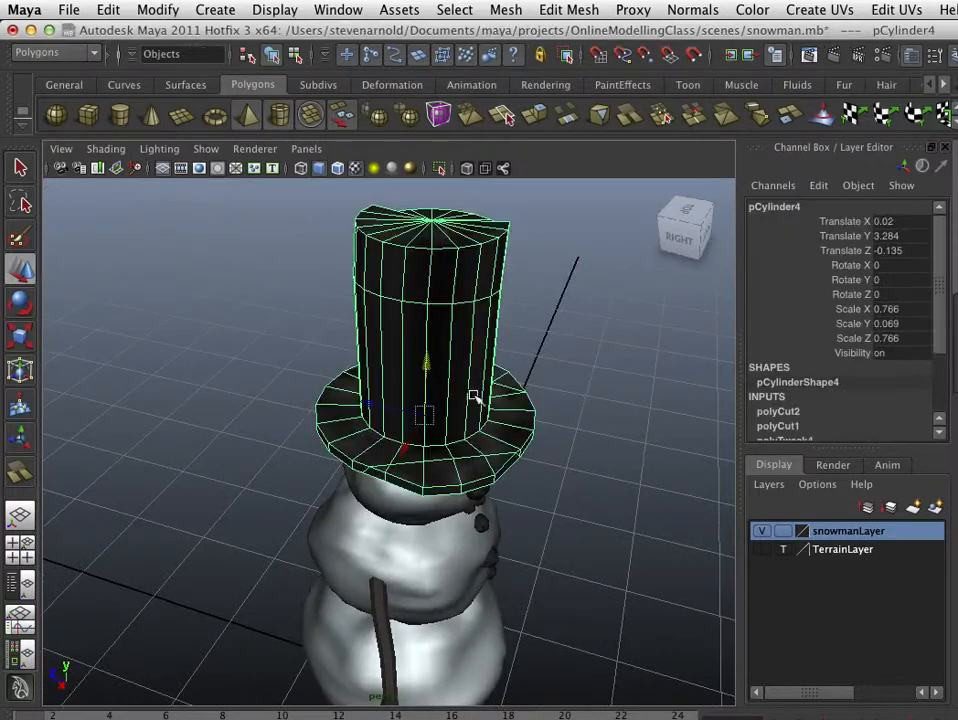
pyautogui.click(573, 432)
pyautogui.keyDown('alt'); pyautogui.moveTo(573, 432); pyautogui.dragTo(499, 462); pyautogui.keyUp('alt')
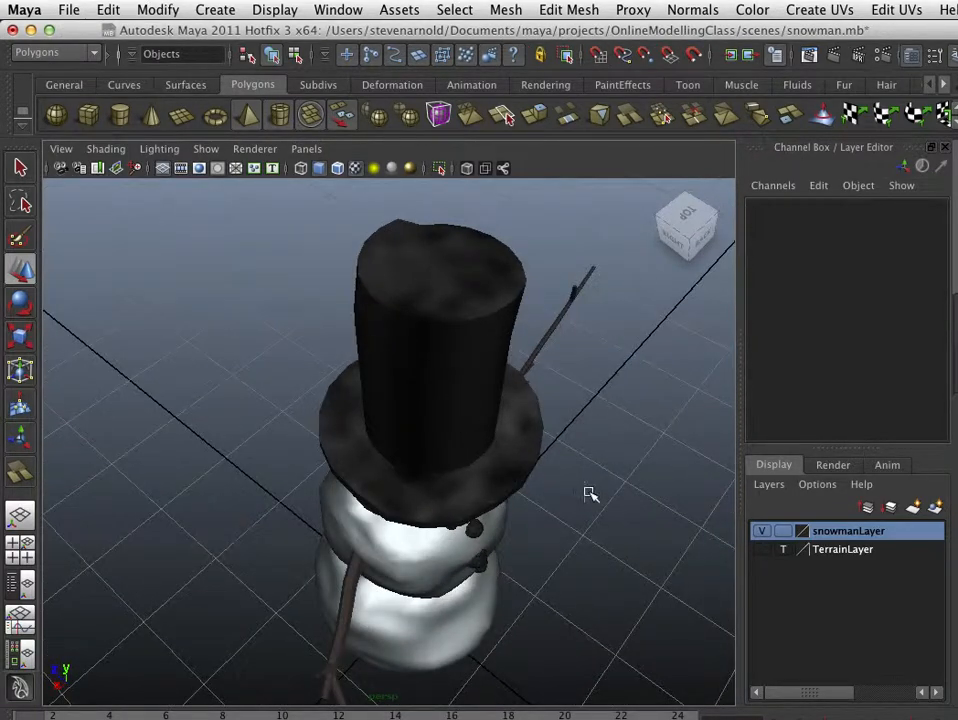
pyautogui.keyDown('alt'); pyautogui.moveTo(590, 500); pyautogui.dragTo(489, 501); pyautogui.keyUp('alt')
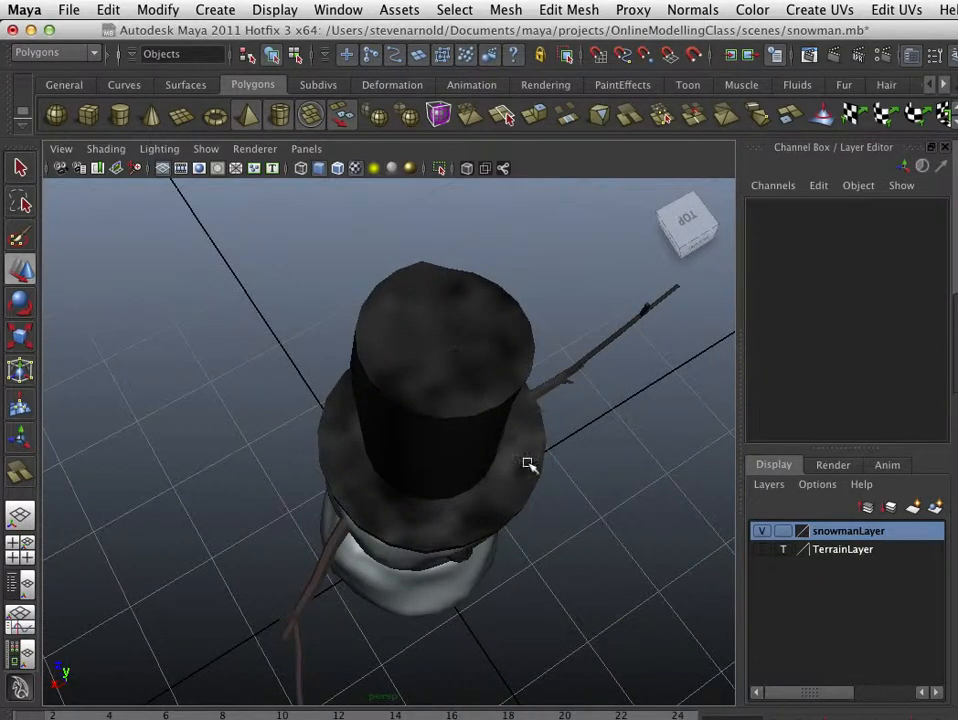
pyautogui.keyDown('alt'); pyautogui.moveTo(529, 465); pyautogui.dragTo(469, 380); pyautogui.keyUp('alt')
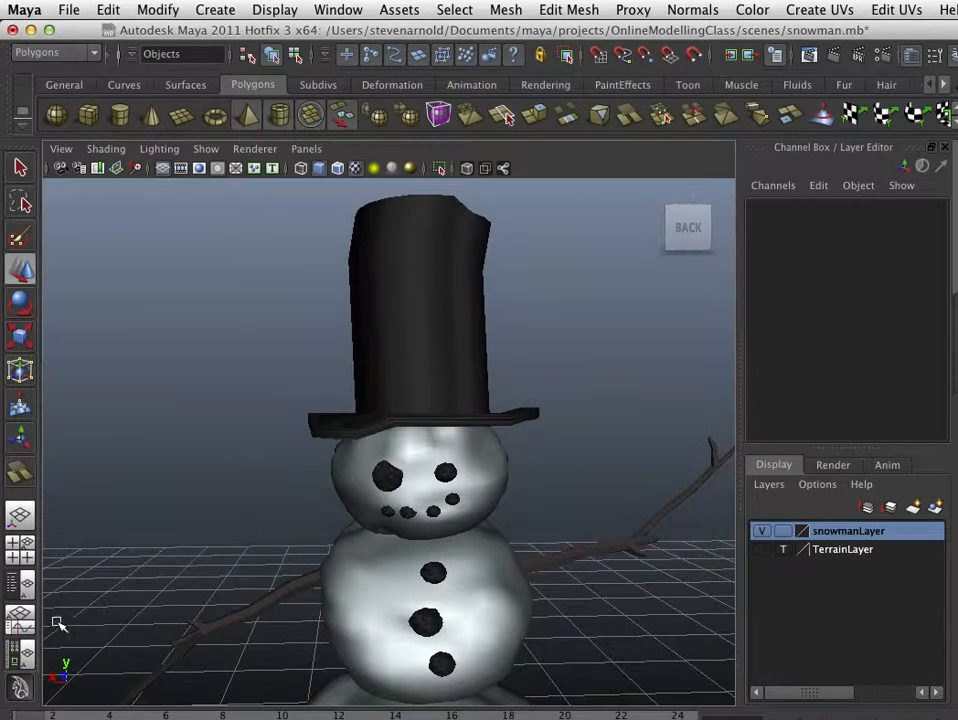
# - Assign a new Blinn material to the hat and darken its colour to nearly black
pyautogui.click(17, 500)
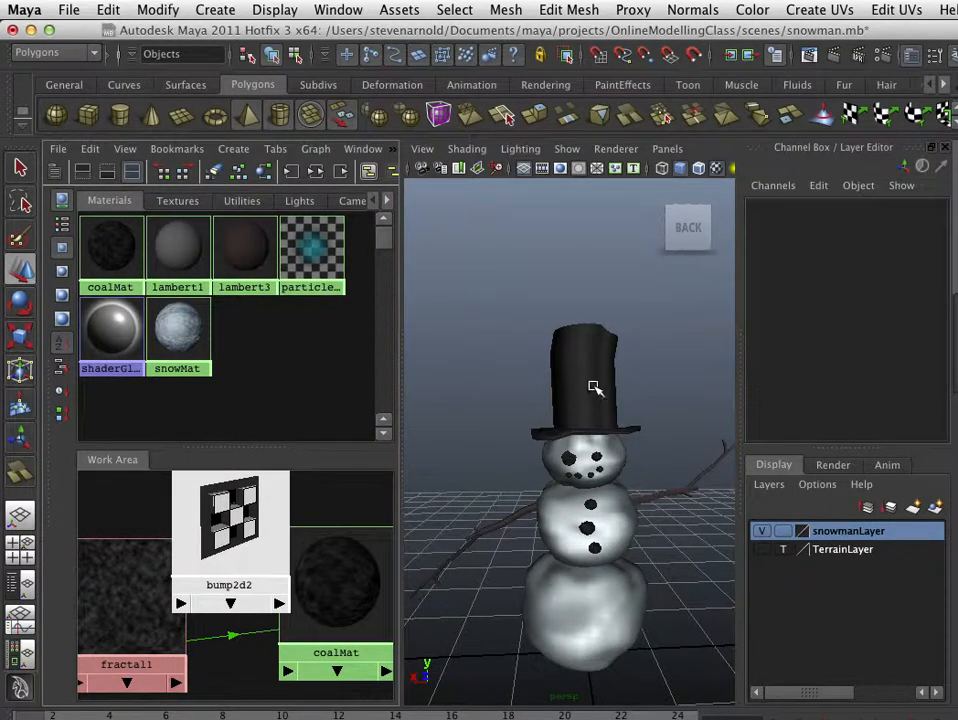
pyautogui.moveTo(594, 387); pyautogui.dragTo(613, 665, button='right')
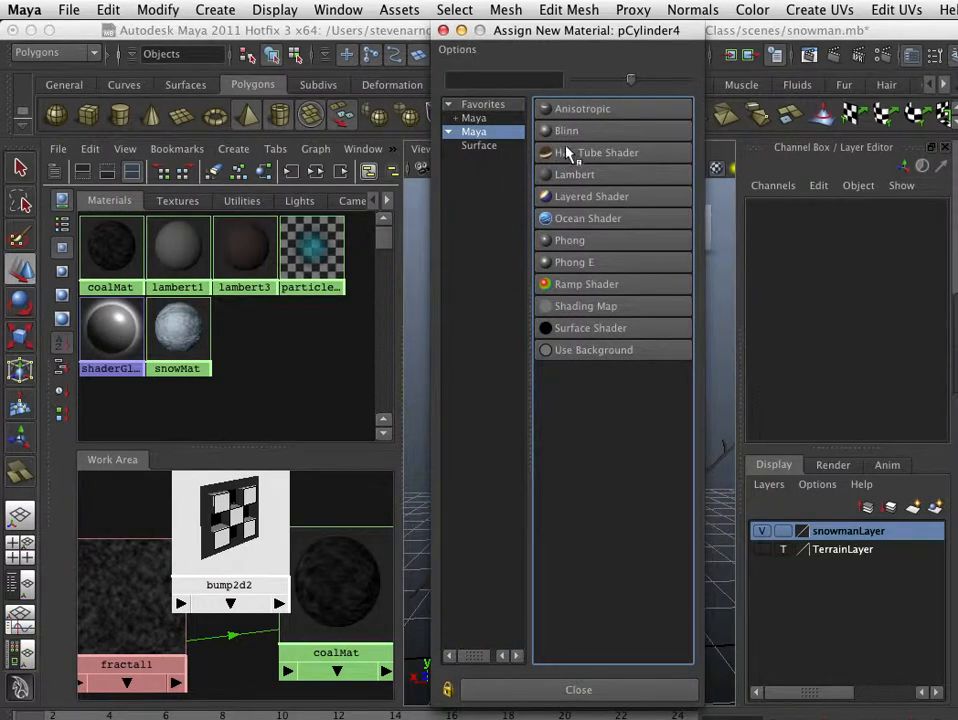
pyautogui.click(563, 131)
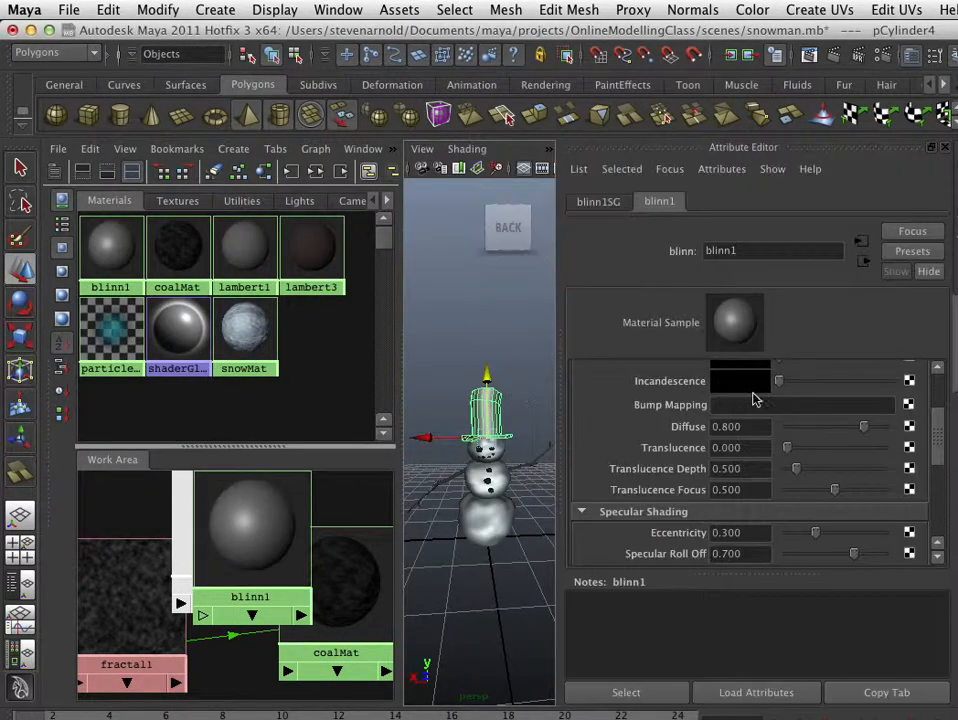
pyautogui.moveTo(937, 463); pyautogui.dragTo(941, 427)
pyautogui.moveTo(836, 423); pyautogui.dragTo(800, 423)
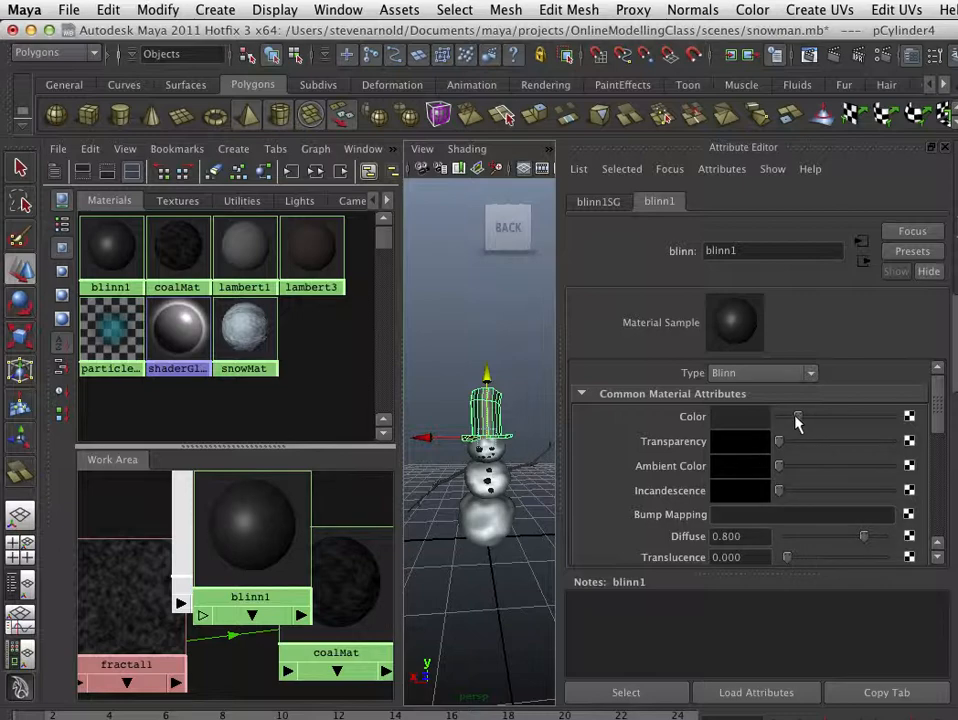
pyautogui.click(494, 346)
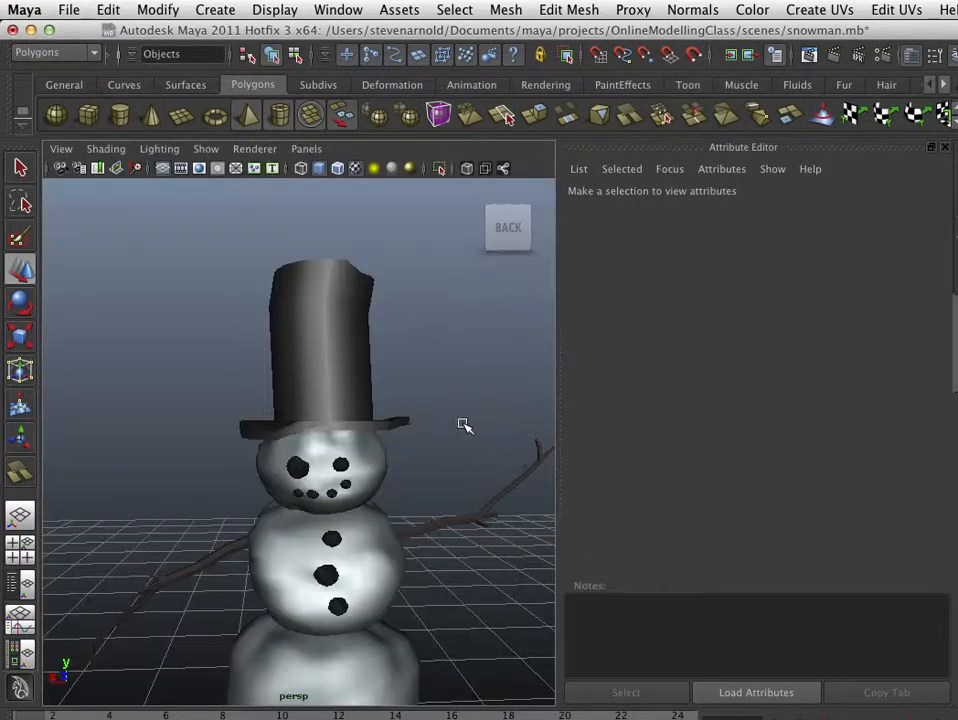
# - Examine the whole snowman with its hat, arms and coal pieces from several angles and distances
pyautogui.keyDown('alt'); pyautogui.moveTo(460, 425); pyautogui.dragTo(494, 505); pyautogui.keyUp('alt')
pyautogui.keyDown('alt'); pyautogui.moveTo(494, 505); pyautogui.dragTo(297, 499, button='right'); pyautogui.keyUp('alt')
pyautogui.keyDown('alt'); pyautogui.moveTo(297, 499); pyautogui.dragTo(349, 513); pyautogui.keyUp('alt')
pyautogui.keyDown('alt'); pyautogui.moveTo(349, 513); pyautogui.dragTo(393, 519, button='right'); pyautogui.keyUp('alt')
pyautogui.keyDown('alt'); pyautogui.moveTo(393, 519); pyautogui.dragTo(393, 489, button='middle'); pyautogui.keyUp('alt')
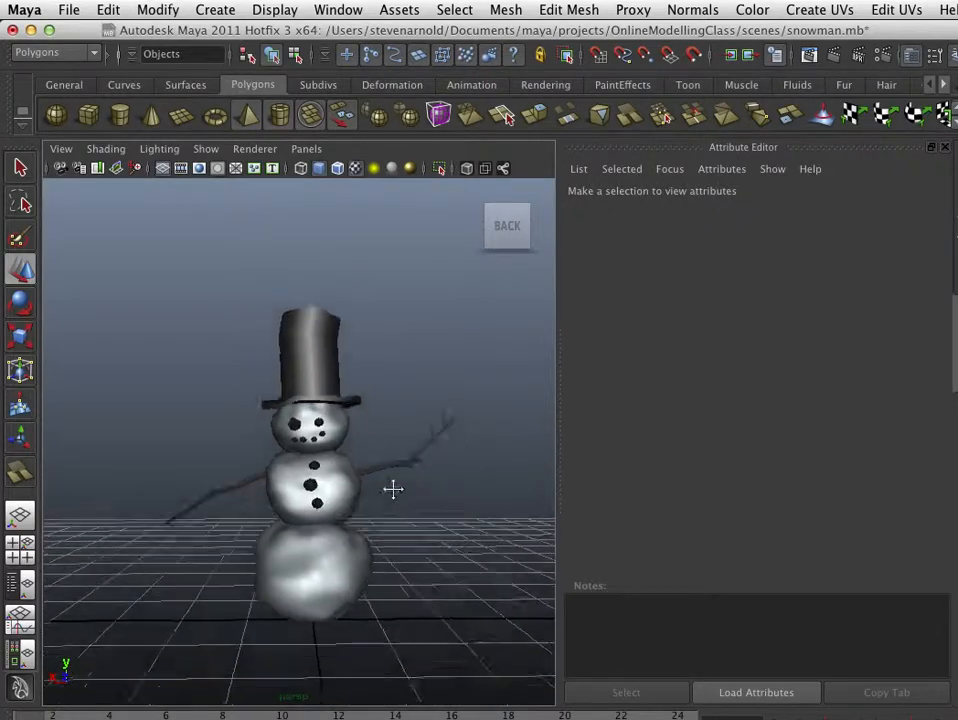
pyautogui.moveTo(393, 489)
pyautogui.keyDown('alt'); pyautogui.mouseDown()
pyautogui.moveTo(368, 494)
pyautogui.moveTo(464, 513)
pyautogui.moveTo(498, 505)
pyautogui.moveTo(351, 511)
pyautogui.moveTo(453, 505)
pyautogui.moveTo(416, 515)
pyautogui.moveTo(351, 496)
pyautogui.moveTo(405, 498)
pyautogui.mouseUp(); pyautogui.keyUp('alt')
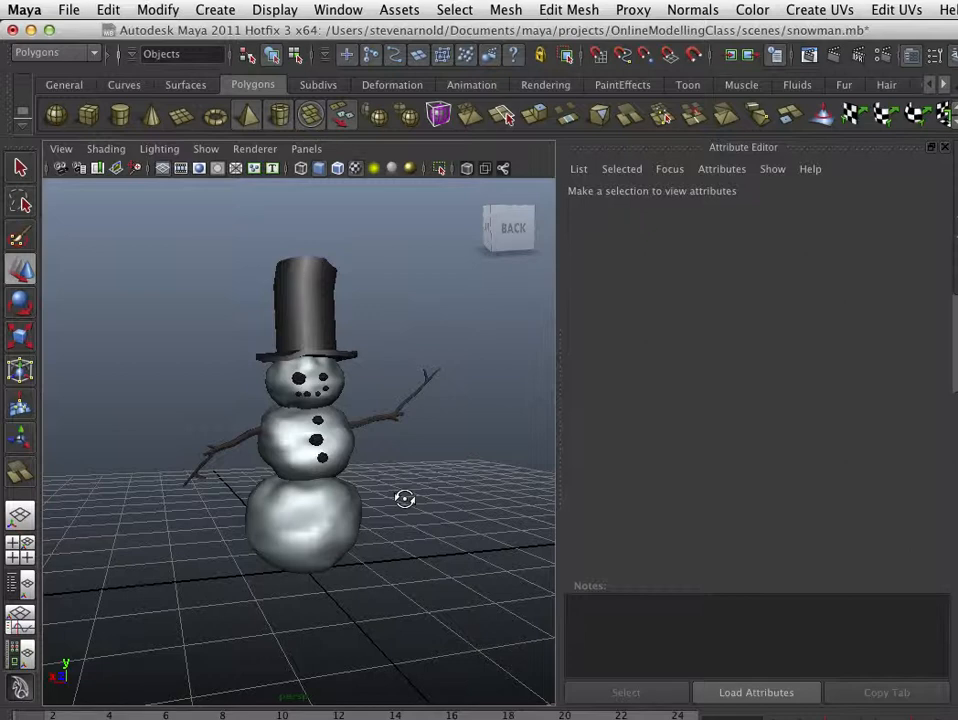
pyautogui.keyDown('alt'); pyautogui.moveTo(405, 498); pyautogui.dragTo(404, 498); pyautogui.keyUp('alt')
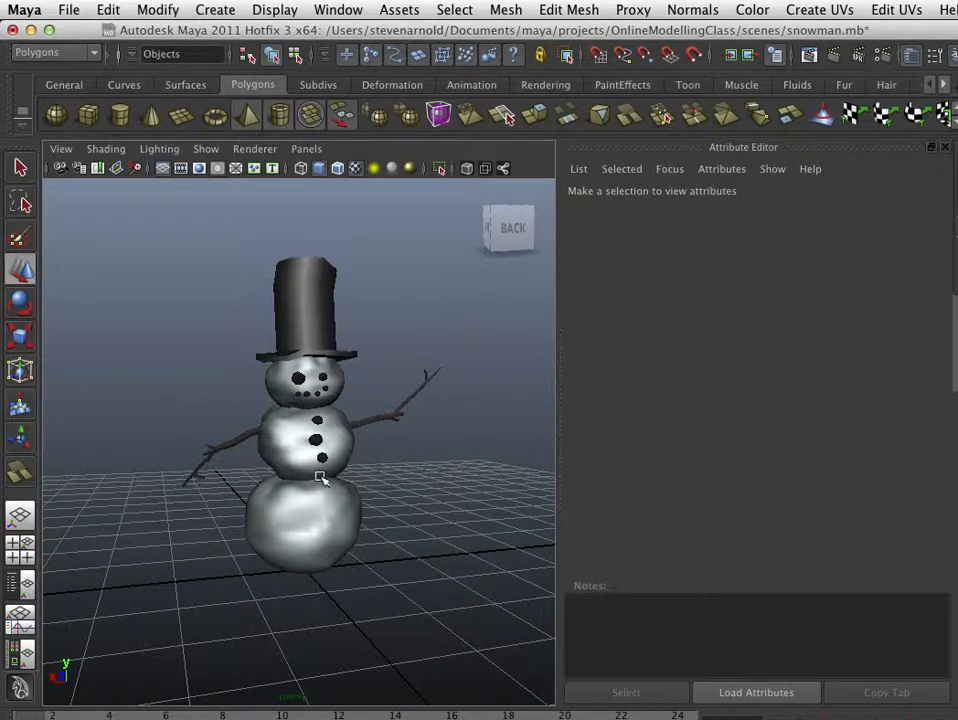
pyautogui.keyDown('alt'); pyautogui.moveTo(337, 489); pyautogui.dragTo(309, 505); pyautogui.keyUp('alt')
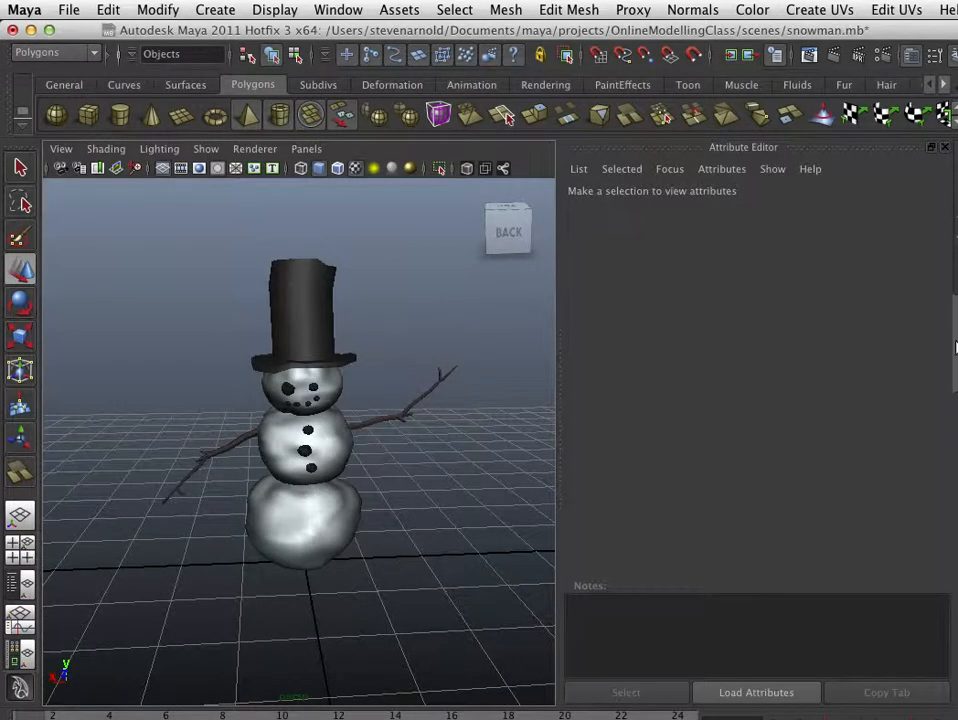
# - Bring back the Channel Box and display layers, and make TerrainLayer visible
pyautogui.hotkey('ctrl', 'a')
pyautogui.hotkey('ctrl', 'a')
pyautogui.hotkey('ctrl', 'a')
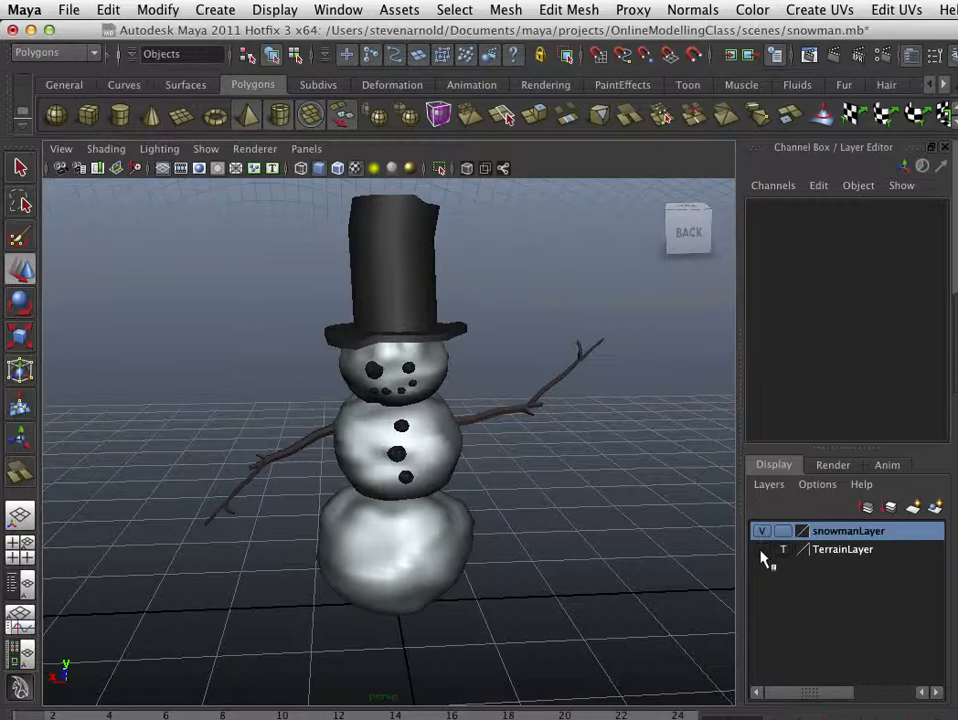
pyautogui.click(763, 549)
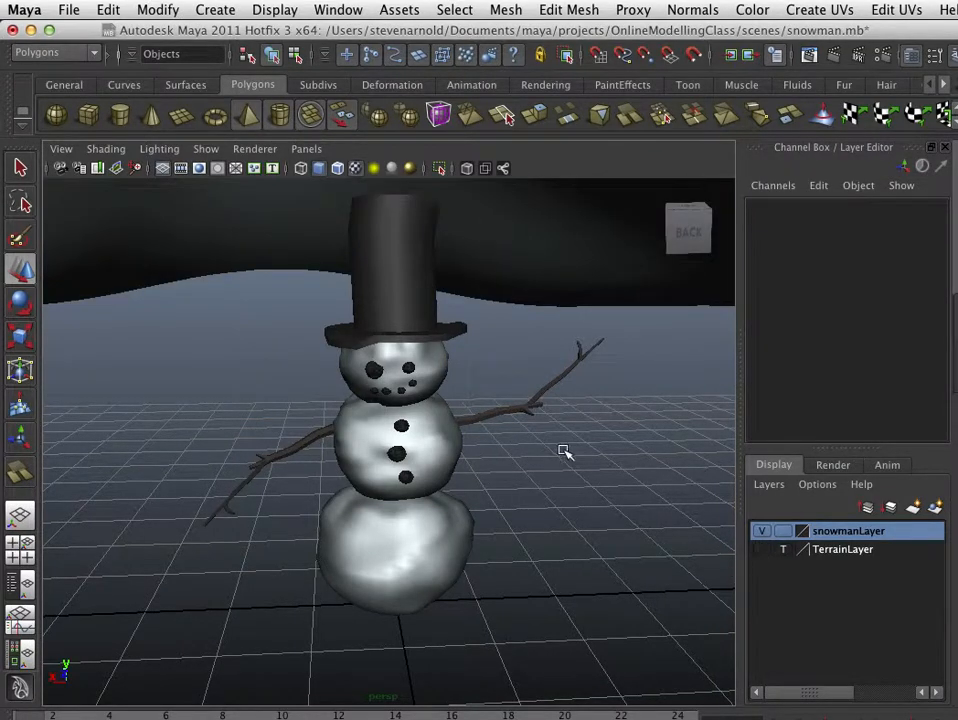
# - Parent both of the snowman's stick arms to the middle body ball
pyautogui.scroll(-3, 560, 451)
pyautogui.scroll(2, 508, 483)
pyautogui.scroll(2, 508, 483)
pyautogui.click(501, 417)
pyautogui.keyDown('alt'); pyautogui.moveTo(562, 491); pyautogui.dragTo(694, 491, button='right'); pyautogui.keyUp('alt')
pyautogui.keyDown('alt'); pyautogui.moveTo(580, 491); pyautogui.dragTo(449, 466); pyautogui.keyUp('alt')
pyautogui.click(451, 470)
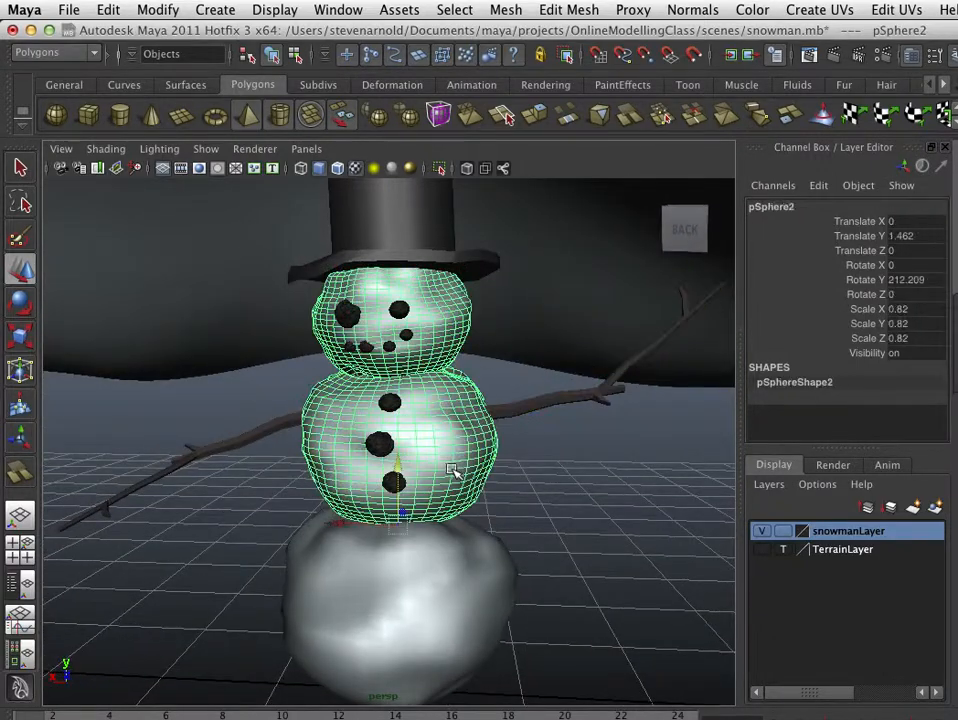
pyautogui.click(549, 404)
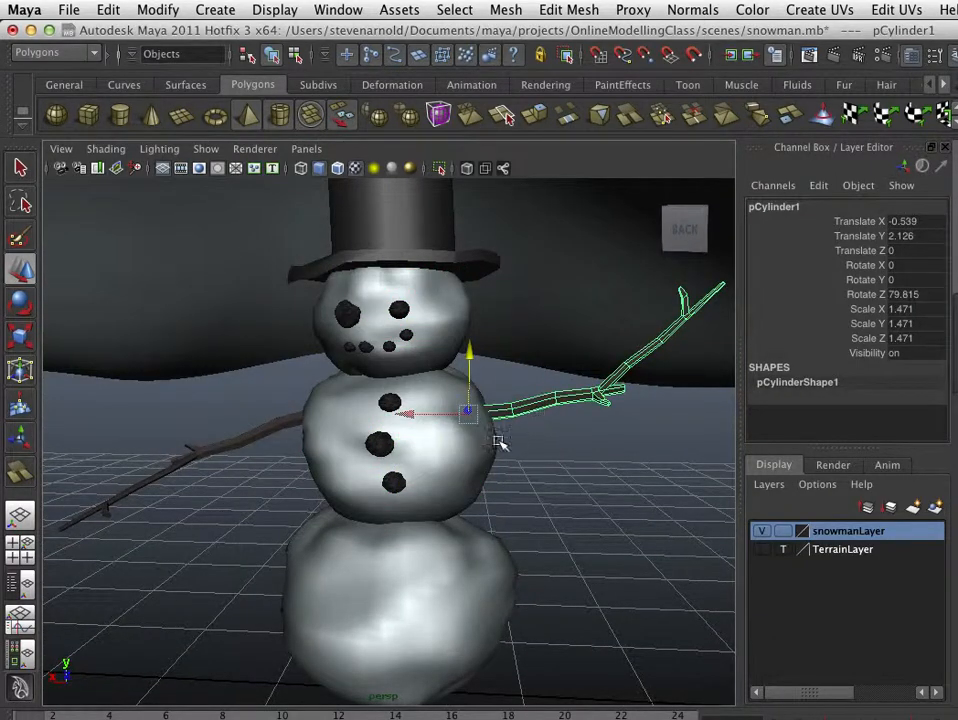
pyautogui.click(462, 458)
pyautogui.press('z')
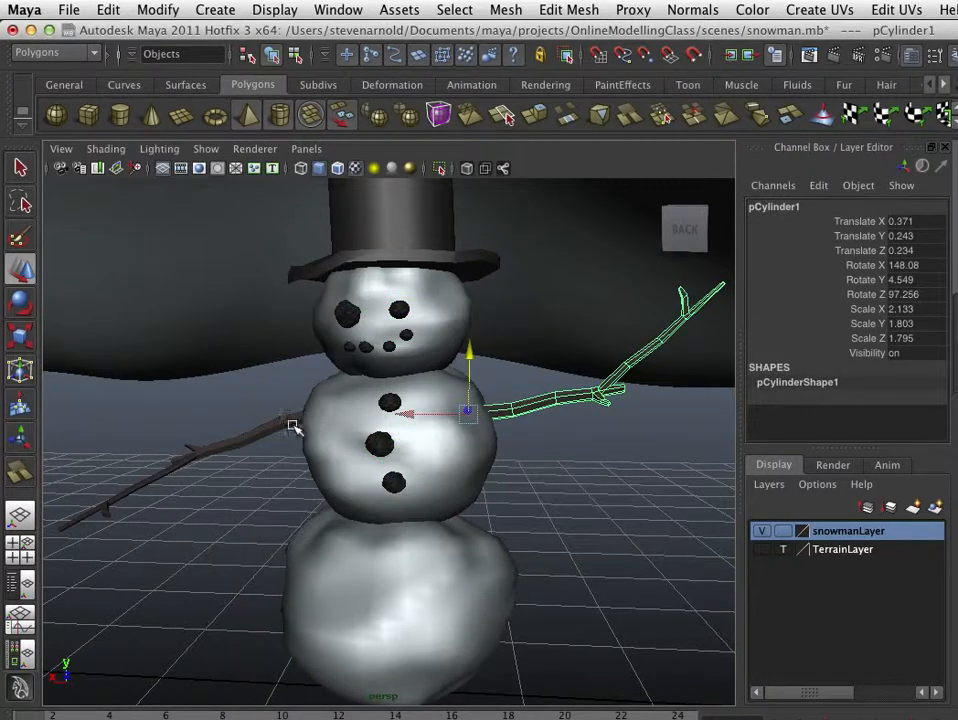
pyautogui.click(296, 419)
pyautogui.click(452, 452)
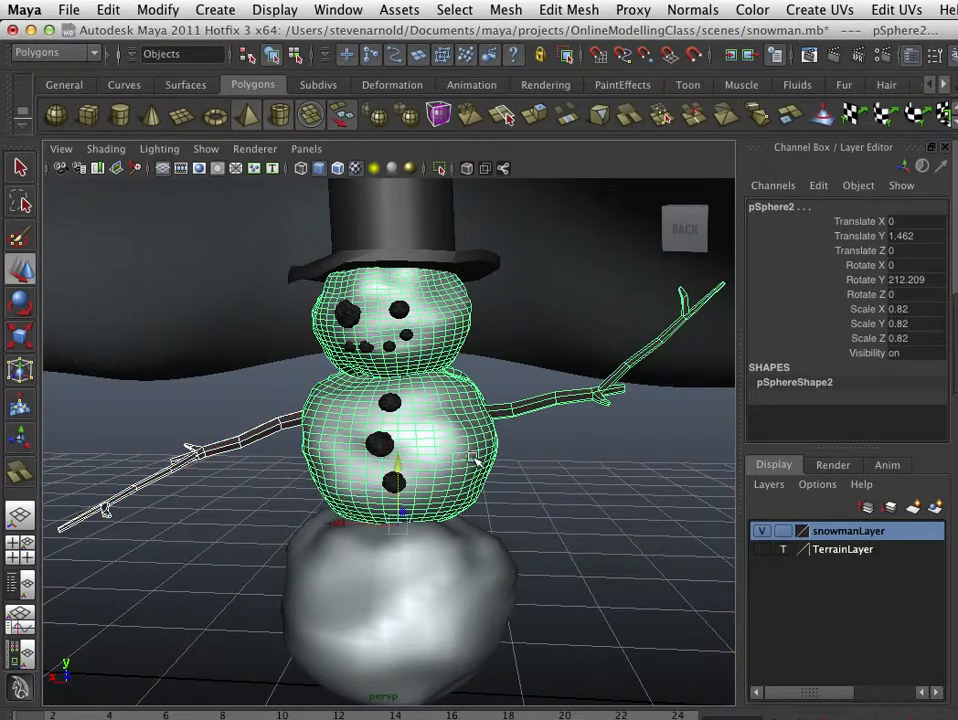
pyautogui.press('z')
# - Parent the three coal buttons to the middle body ball
pyautogui.click(389, 401)
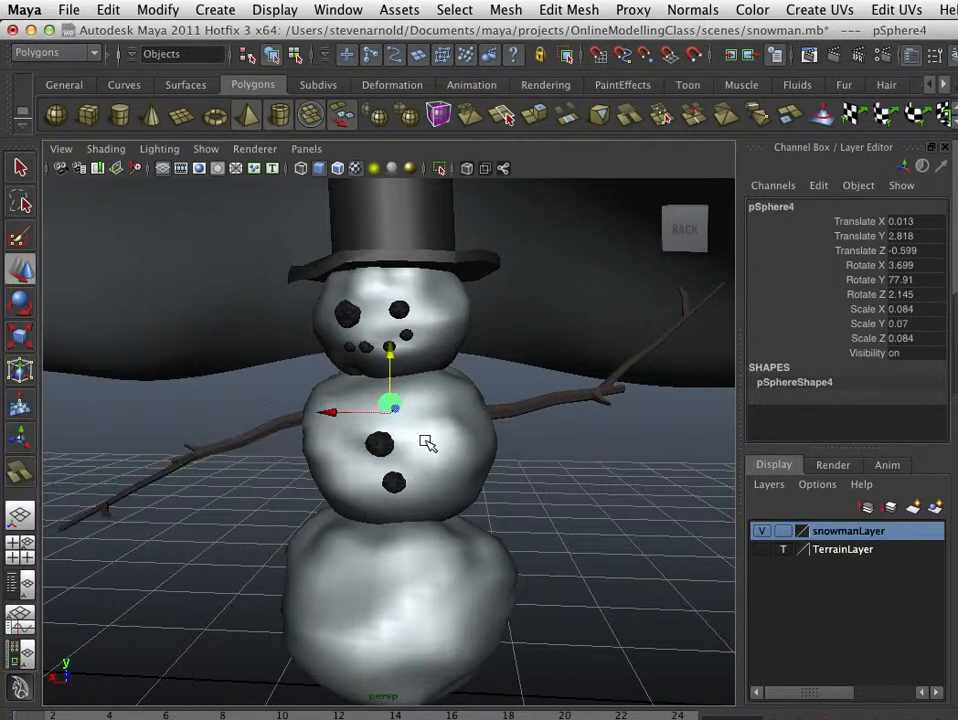
pyautogui.click(451, 451)
pyautogui.press('z')
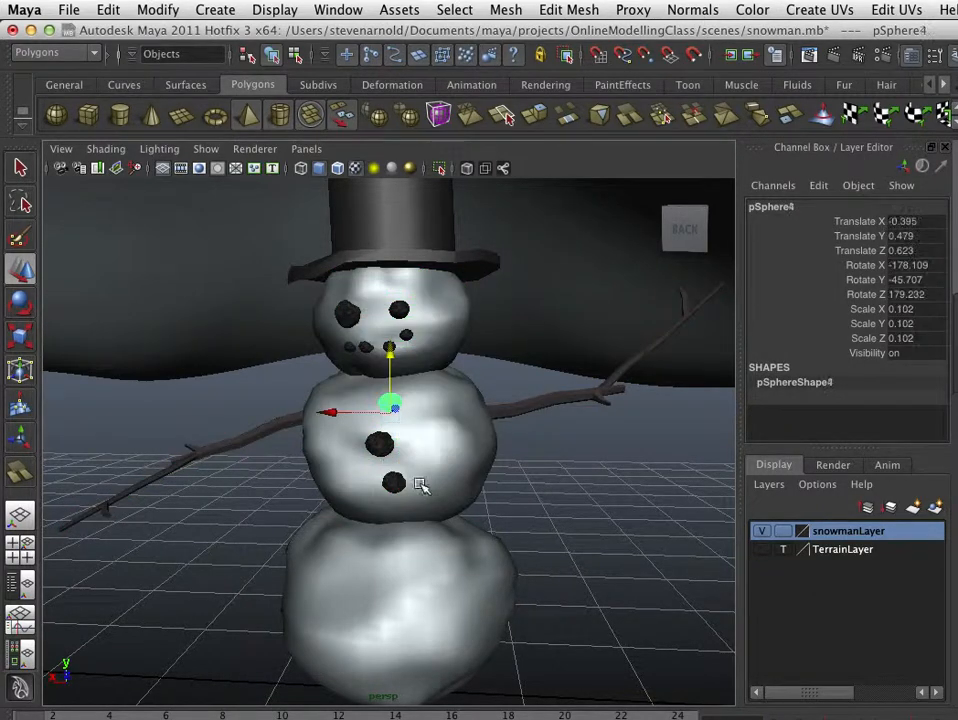
pyautogui.moveTo(389, 402); pyautogui.dragTo(391, 447)
pyautogui.click(438, 453)
pyautogui.press('p')
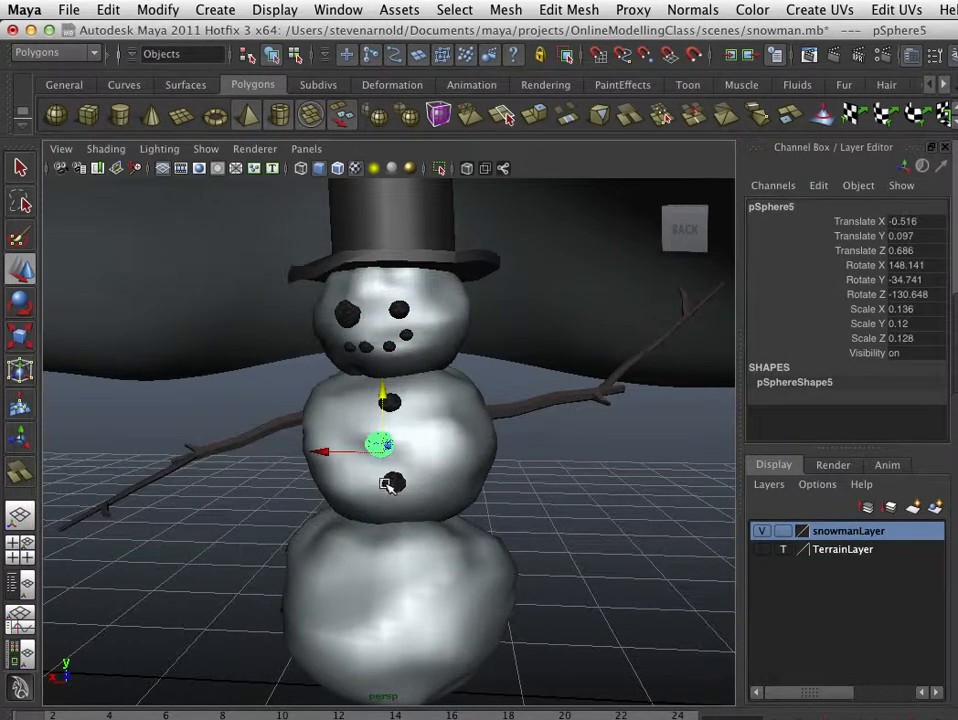
pyautogui.click(393, 481)
pyautogui.keyDown('shift'); pyautogui.click(457, 463); pyautogui.keyUp('shift')
pyautogui.press('p')
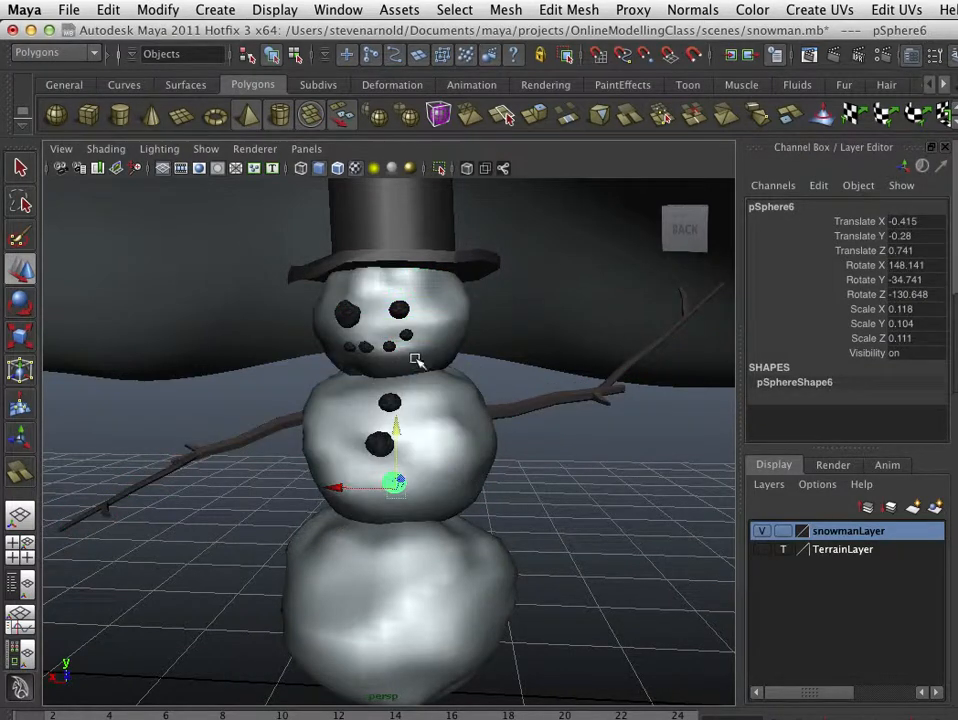
# - Parent both coal eyes to the snowman's head ball
pyautogui.click(408, 316)
pyautogui.keyDown('shift'); pyautogui.click(450, 322); pyautogui.keyUp('shift')
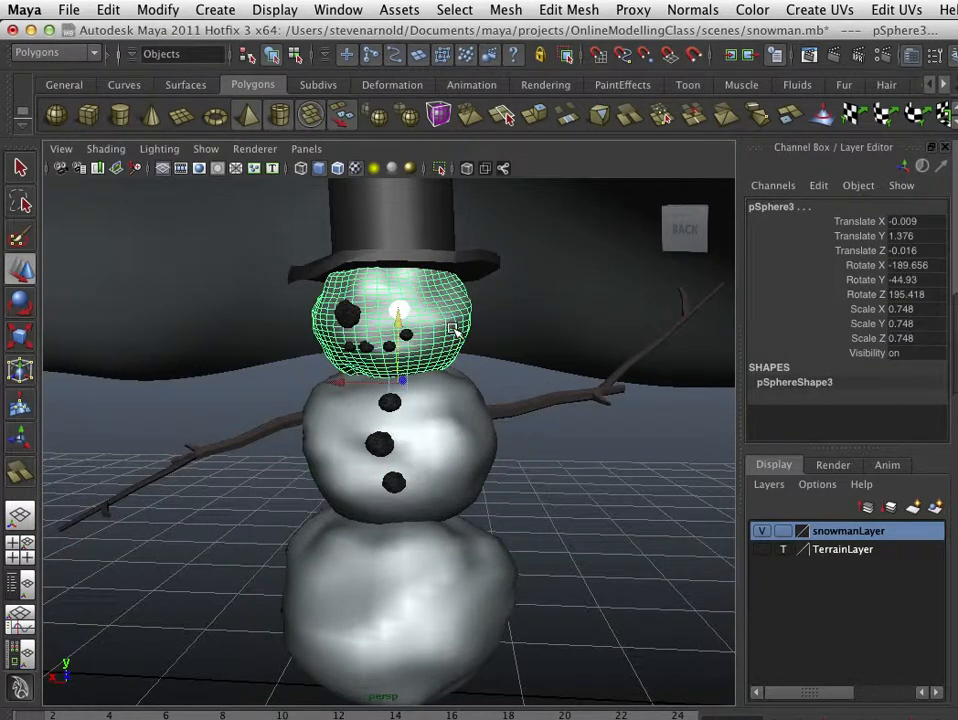
pyautogui.press('p')
pyautogui.click(360, 313)
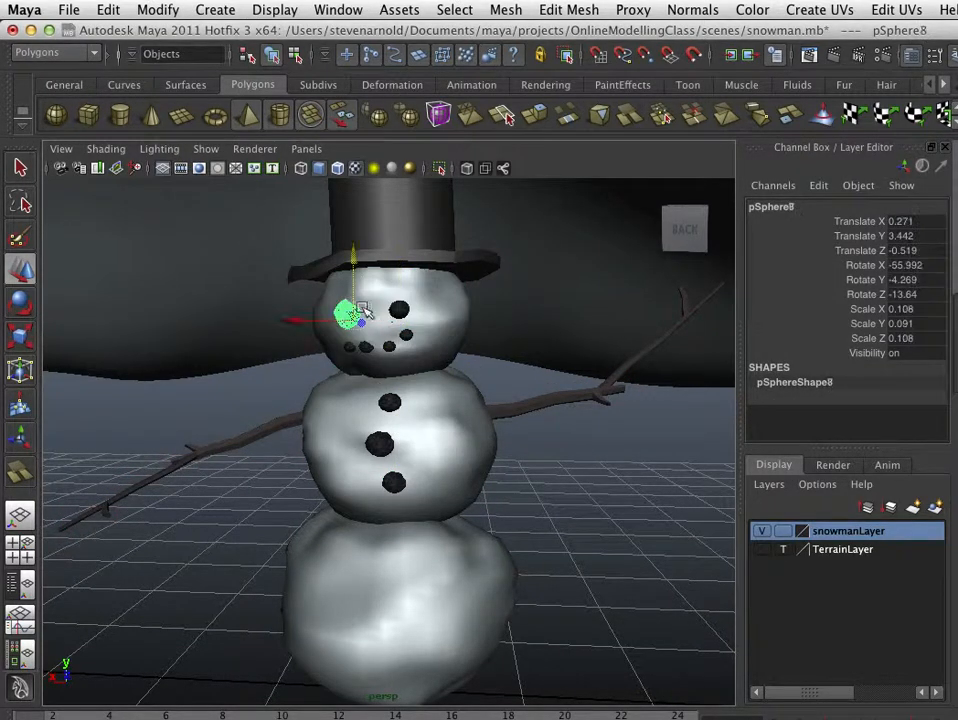
pyautogui.keyDown('shift'); pyautogui.click(443, 308); pyautogui.keyUp('shift')
pyautogui.press('p')
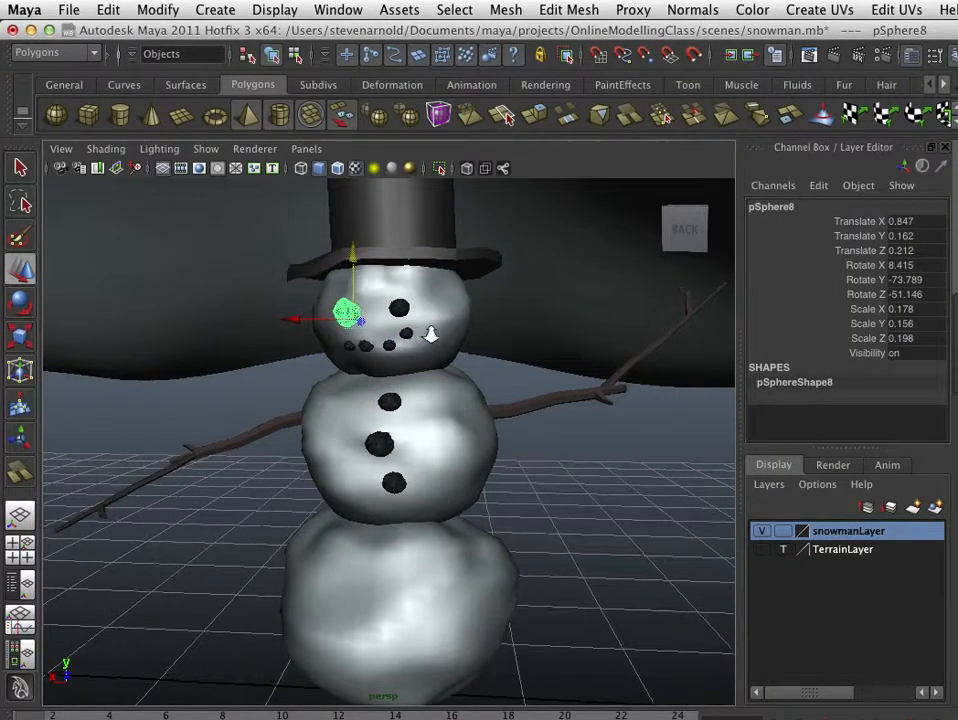
# - Parent the four coal mouth pieces to the snowman's head ball
pyautogui.keyDown('alt'); pyautogui.moveTo(430, 336); pyautogui.dragTo(522, 411, button='right'); pyautogui.keyUp('alt')
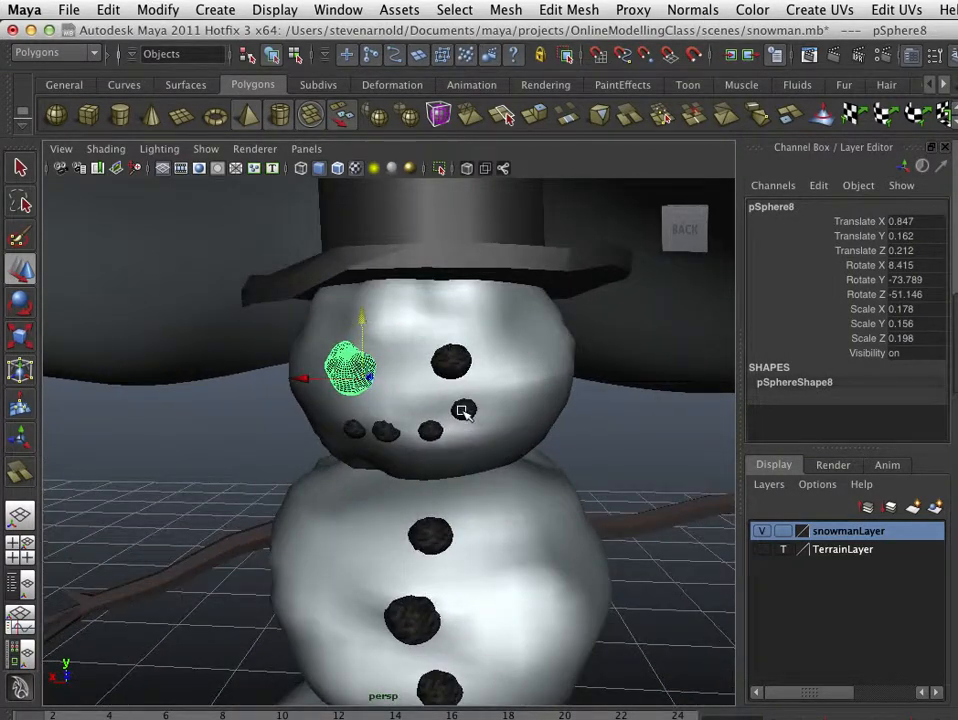
pyautogui.click(463, 410)
pyautogui.keyDown('shift'); pyautogui.click(522, 407); pyautogui.keyUp('shift')
pyautogui.press('p')
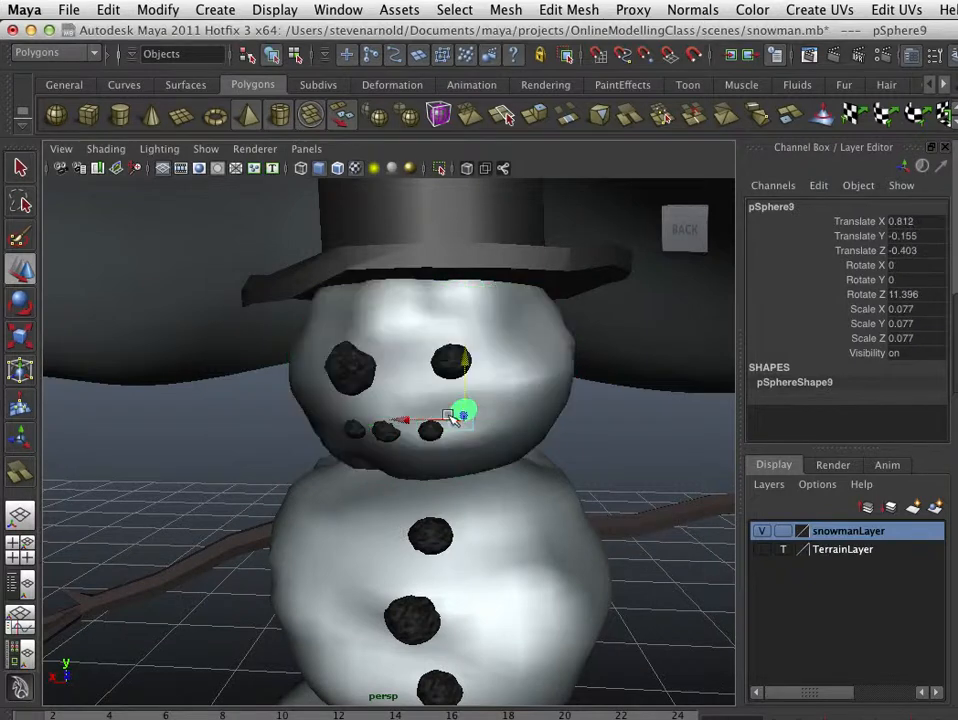
pyautogui.click(428, 433)
pyautogui.keyDown('shift'); pyautogui.click(524, 427); pyautogui.keyUp('shift')
pyautogui.press('p')
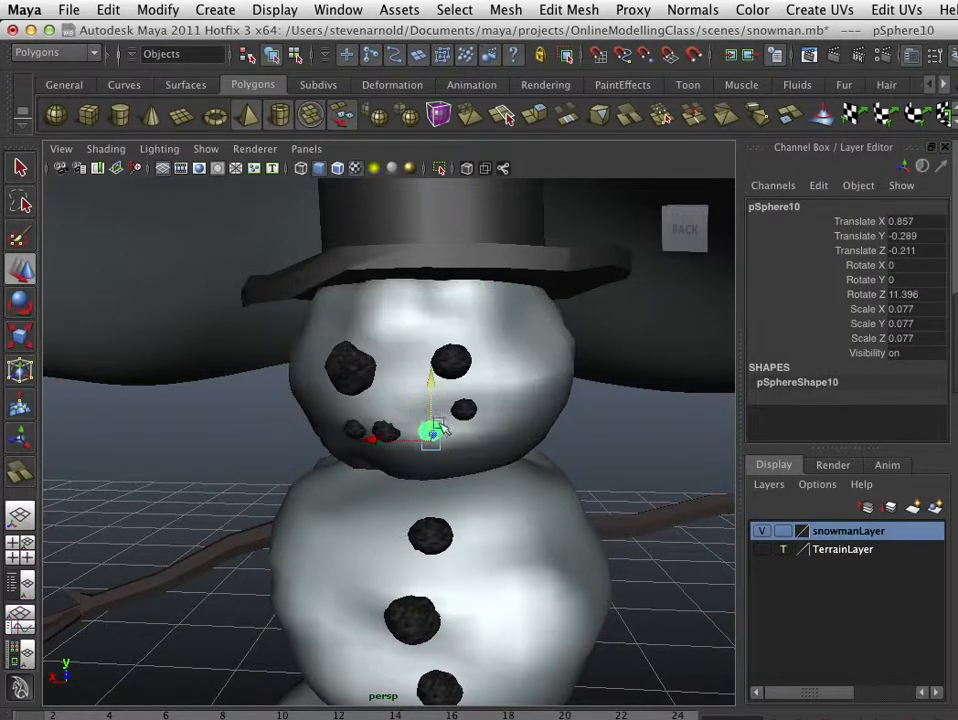
pyautogui.click(383, 428)
pyautogui.keyDown('shift'); pyautogui.click(513, 421); pyautogui.keyUp('shift')
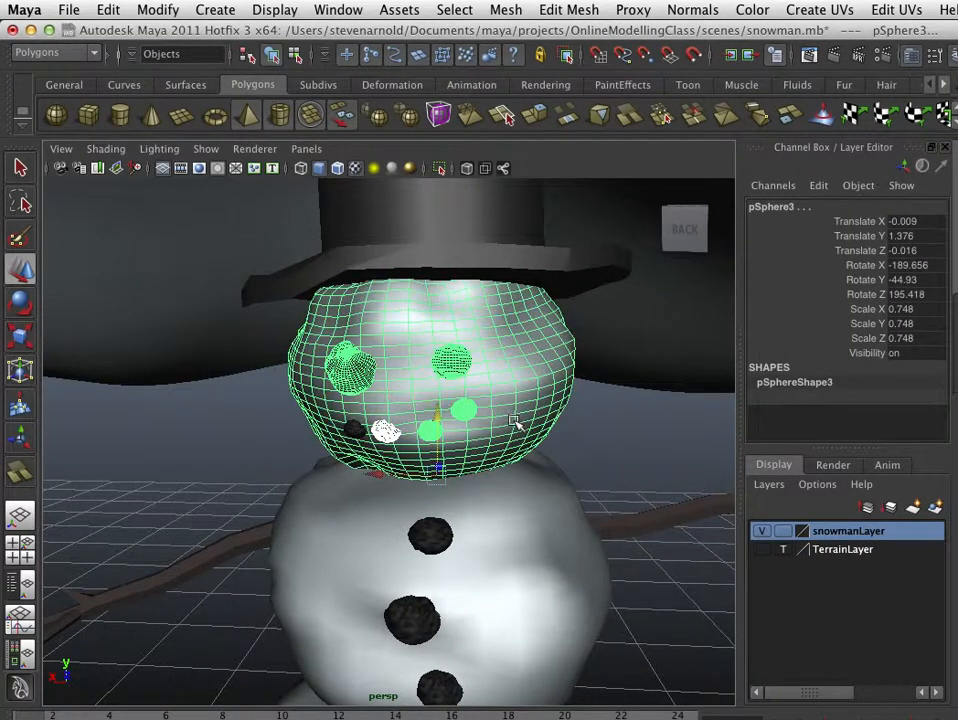
pyautogui.press('p')
pyautogui.click(357, 427)
pyautogui.keyDown('shift'); pyautogui.click(539, 400); pyautogui.keyUp('shift')
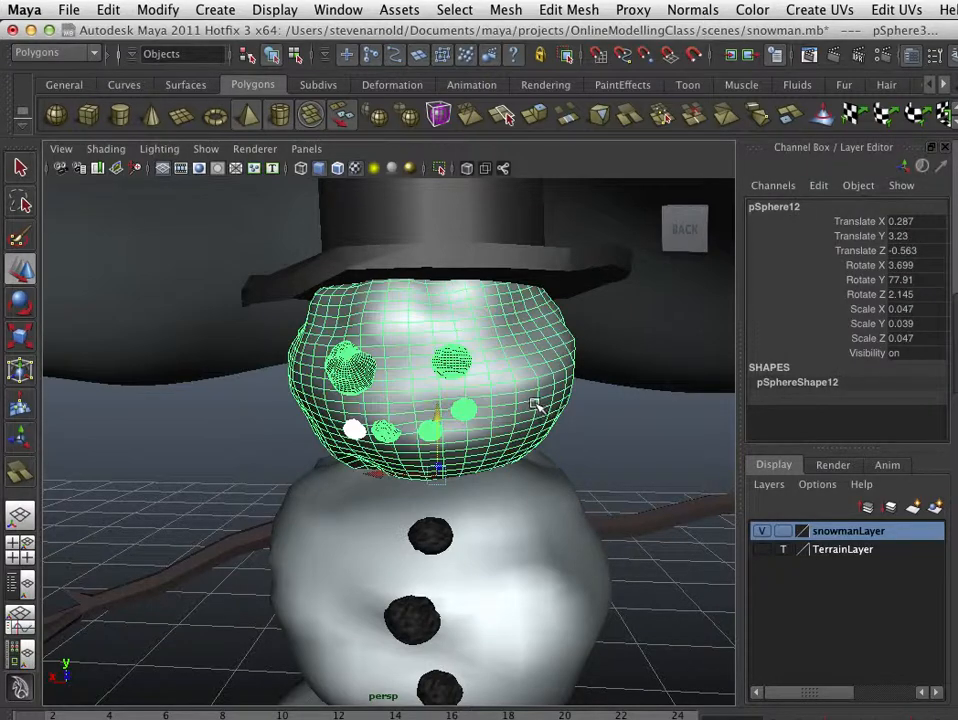
pyautogui.press('p')
# - Lower the top hat slightly onto the head, to a Translate Y of 3.237
pyautogui.click(476, 280)
pyautogui.keyDown('alt'); pyautogui.moveTo(466, 267); pyautogui.dragTo(471, 435); pyautogui.keyUp('alt')
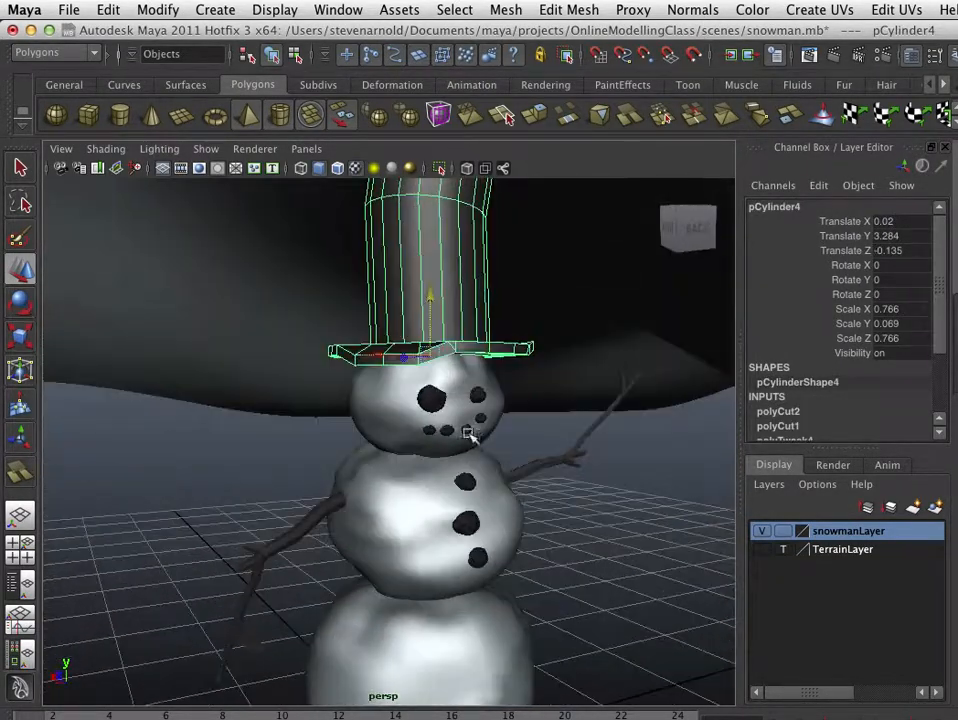
pyautogui.keyDown('alt'); pyautogui.moveTo(508, 498); pyautogui.dragTo(455, 470); pyautogui.keyUp('alt')
pyautogui.moveTo(432, 314); pyautogui.dragTo(428, 308)
pyautogui.click(571, 396)
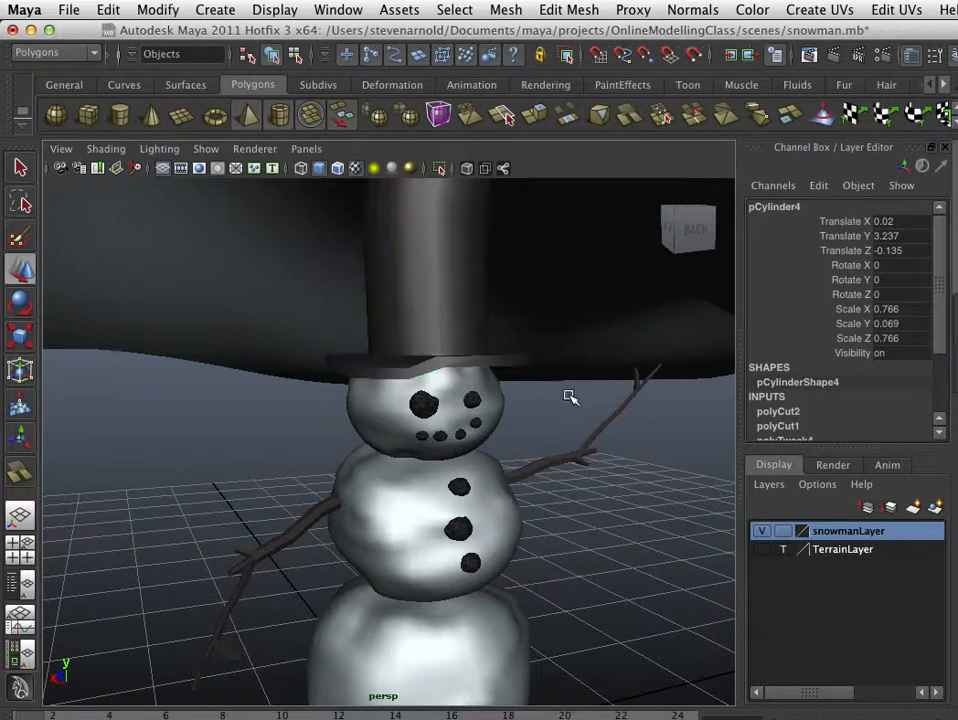
pyautogui.keyDown('alt'); pyautogui.moveTo(571, 396); pyautogui.dragTo(492, 414); pyautogui.keyUp('alt')
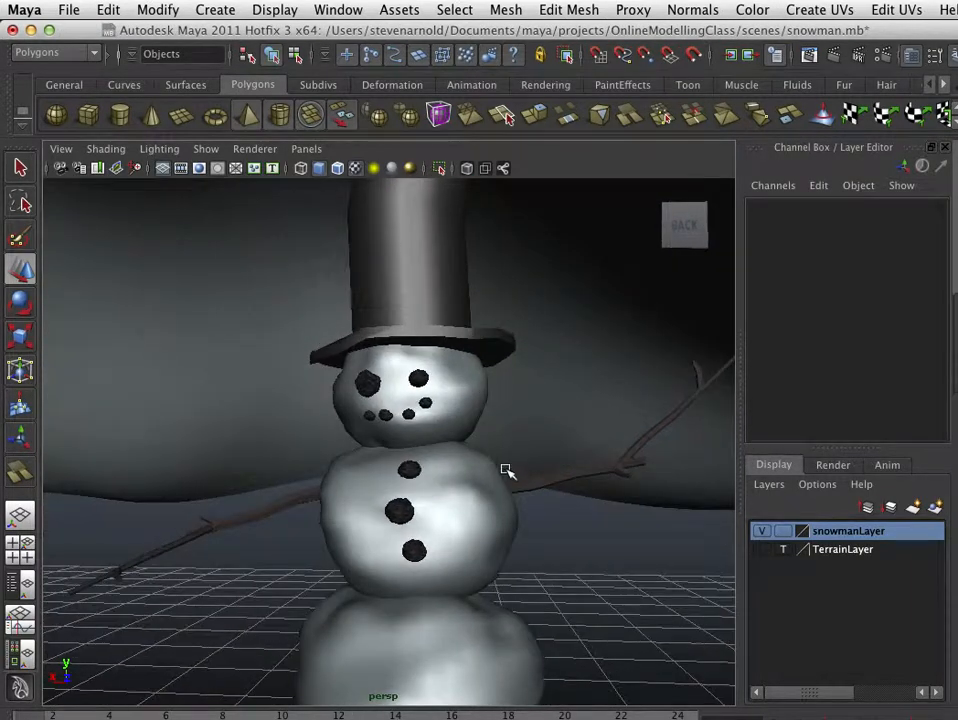
# - Parent the top hat to the snowman's head ball
pyautogui.click(456, 328)
pyautogui.keyDown('shift'); pyautogui.click(470, 400); pyautogui.keyUp('shift')
pyautogui.press('p')
pyautogui.scroll(-5, 471, 465)
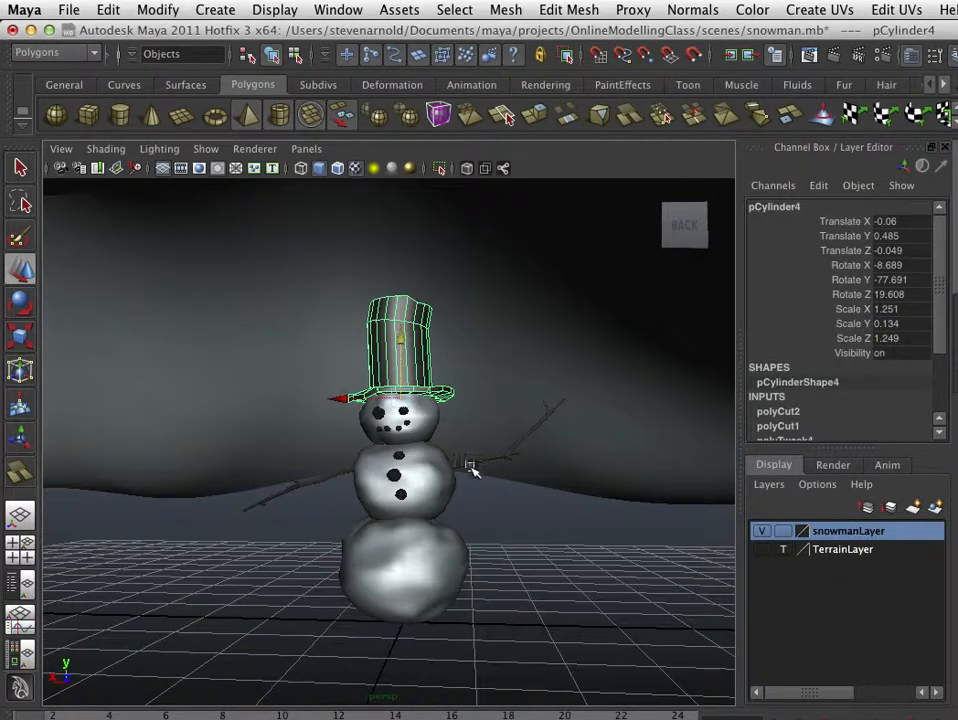
# - Test the parent hierarchy by rotating the snowman's parts and hat, and undo these rotations
pyautogui.click(448, 568)
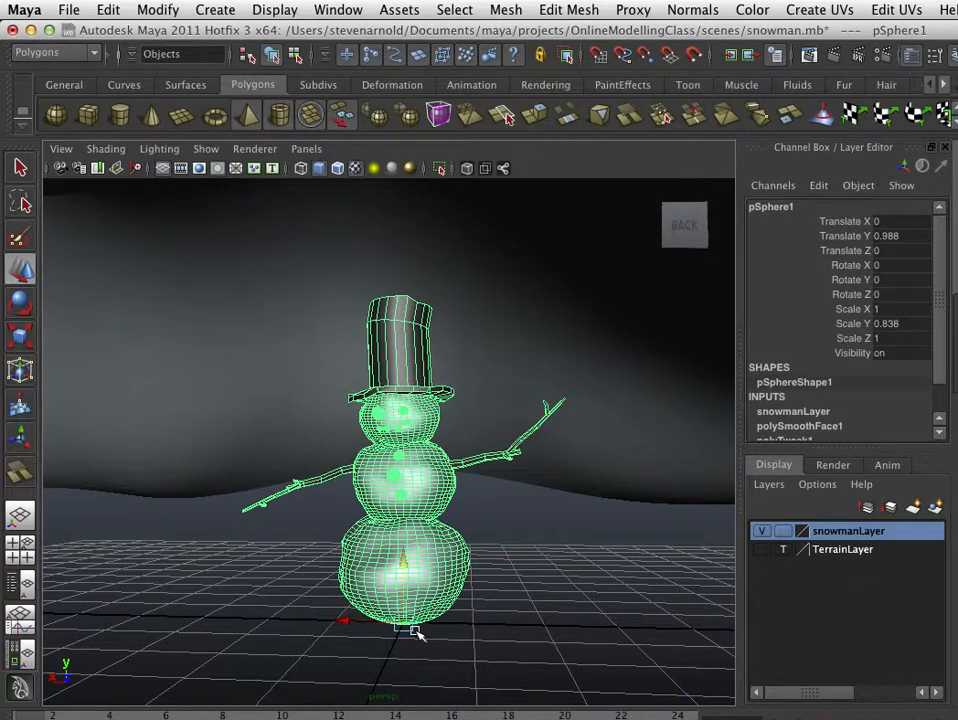
pyautogui.press('e')
pyautogui.moveTo(446, 554); pyautogui.dragTo(457, 566)
pyautogui.click(452, 352)
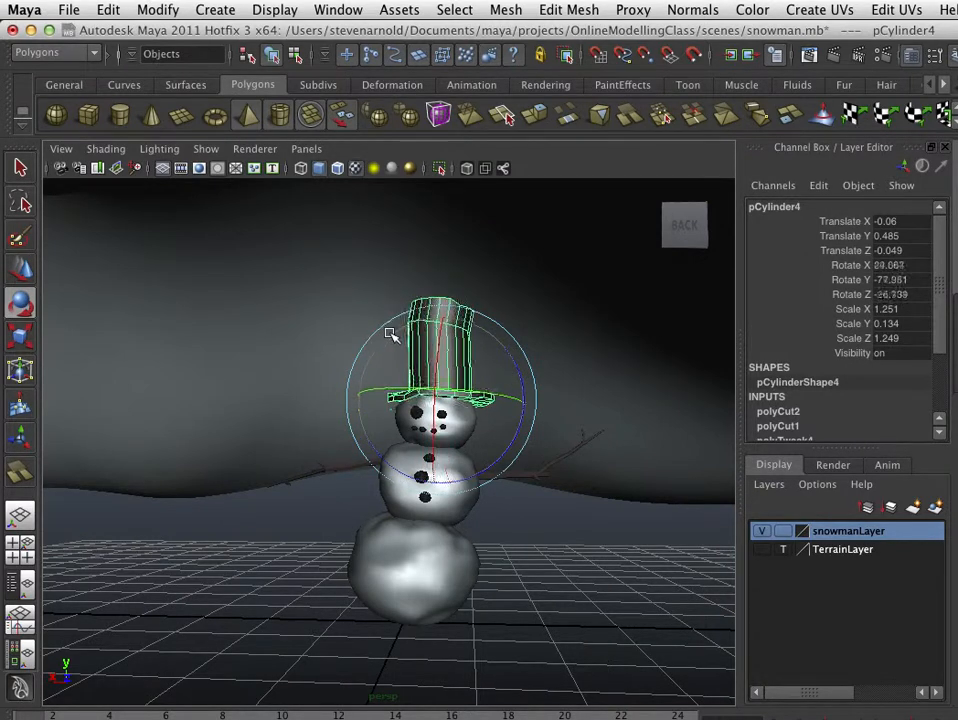
pyautogui.moveTo(440, 361); pyautogui.dragTo(435, 342)
pyautogui.press('z')
pyautogui.press('z')
pyautogui.press('z')
pyautogui.press('z')
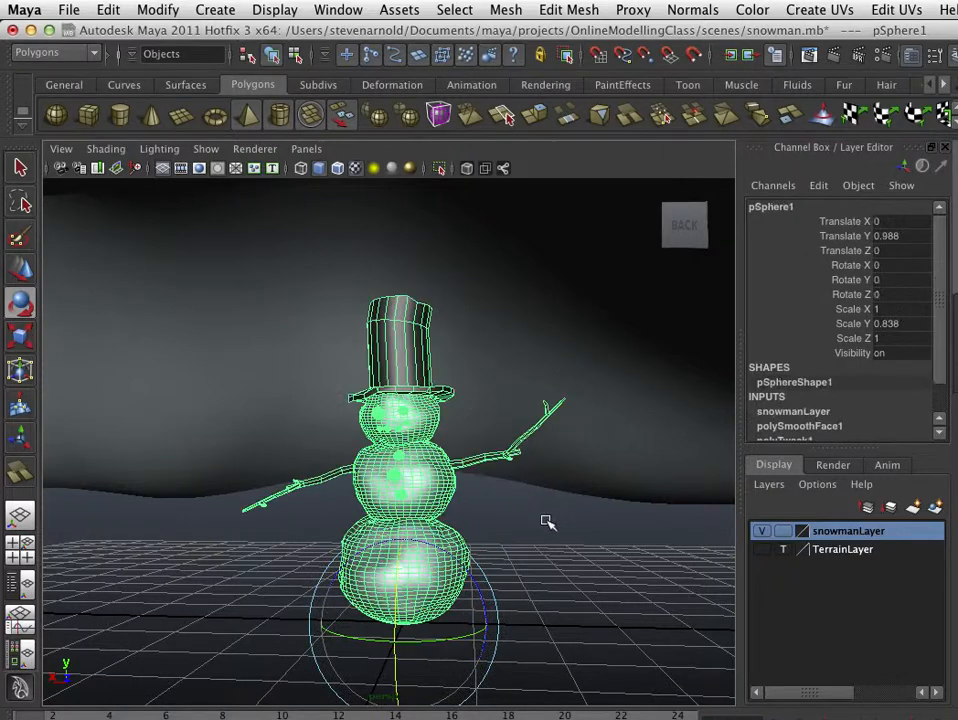
pyautogui.click(577, 470)
# - Select the whole snowman by its bottom ball and move it over the terrain to Translate X -17.291, Translate Y 9.878
pyautogui.keyDown('alt'); pyautogui.moveTo(494, 511); pyautogui.dragTo(417, 573, button='right'); pyautogui.keyUp('alt')
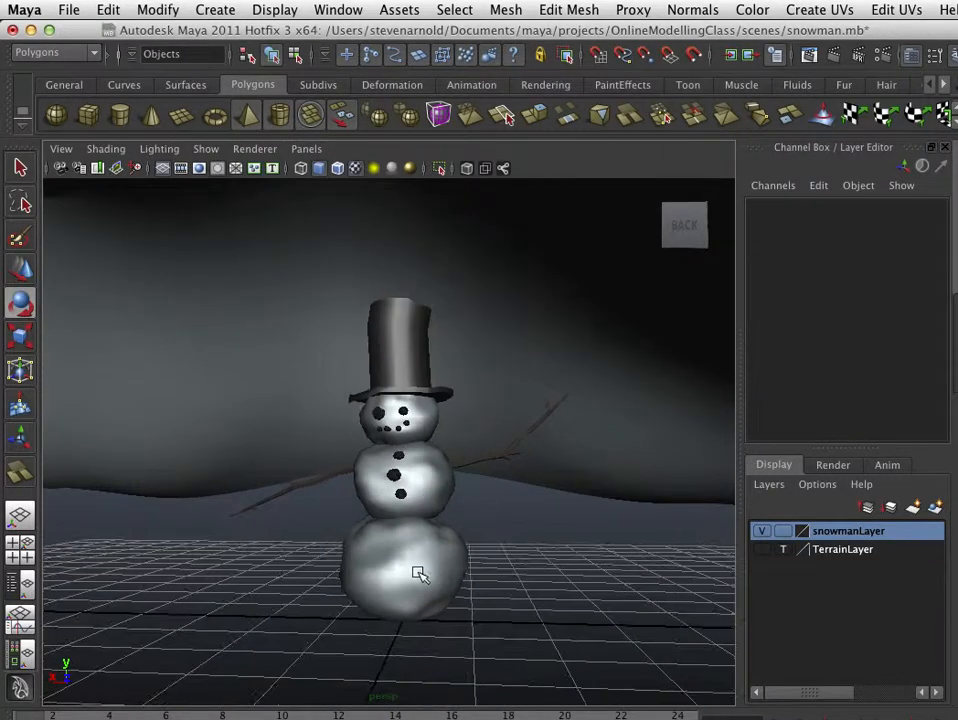
pyautogui.click(417, 573)
pyautogui.scroll(-3, 428, 573)
pyautogui.scroll(-5, 428, 573)
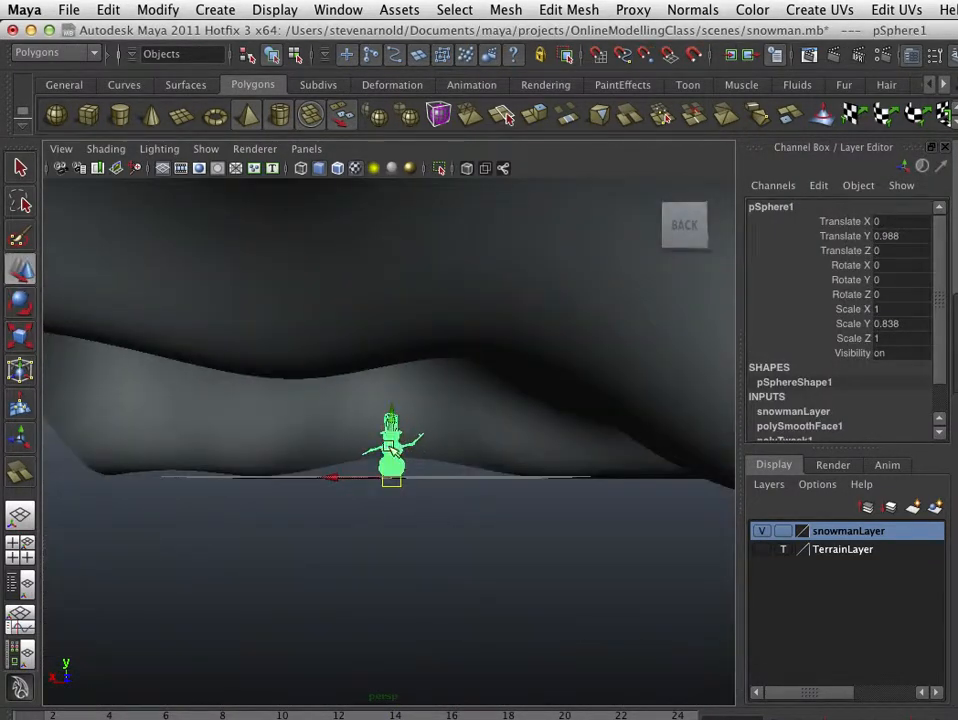
pyautogui.keyDown('alt'); pyautogui.moveTo(393, 450); pyautogui.dragTo(494, 458); pyautogui.keyUp('alt')
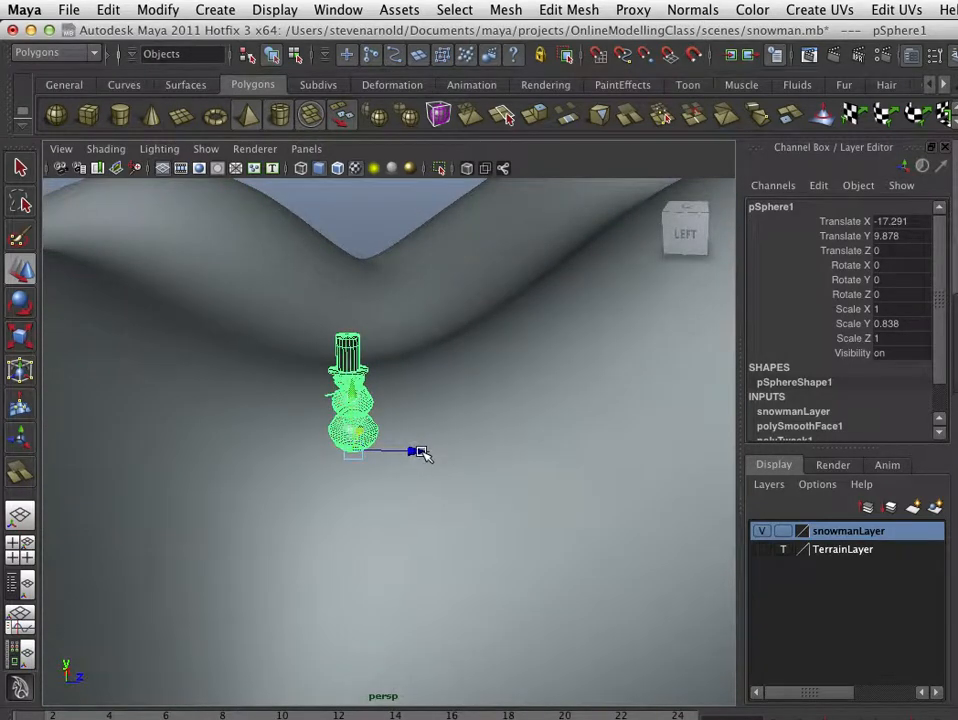
# - Scale the whole snowman up to 1.927 in X and Z and 1.614 in Y, and lower it towards the slope to Translate Y 2.877
pyautogui.press('r')
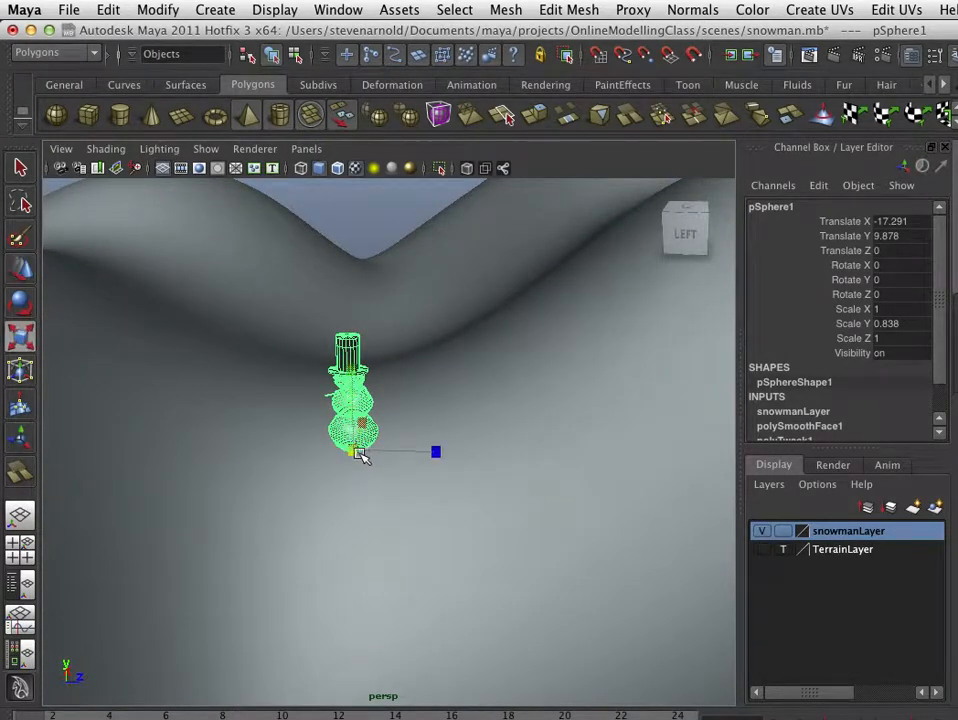
pyautogui.moveTo(359, 455); pyautogui.dragTo(512, 458)
pyautogui.press('w')
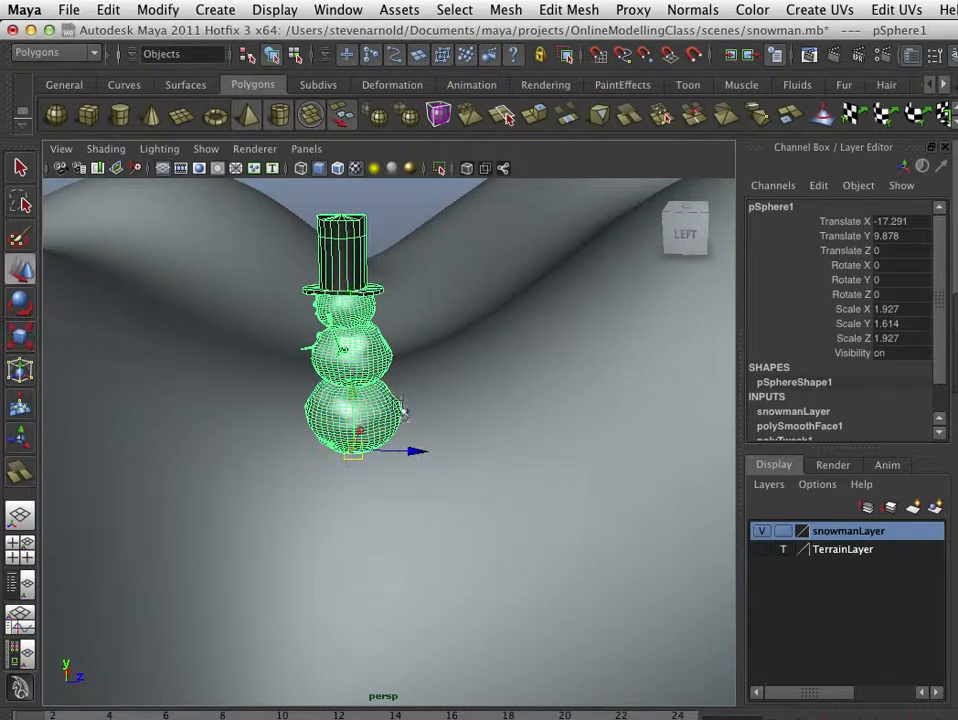
pyautogui.moveTo(342, 402); pyautogui.dragTo(374, 551)
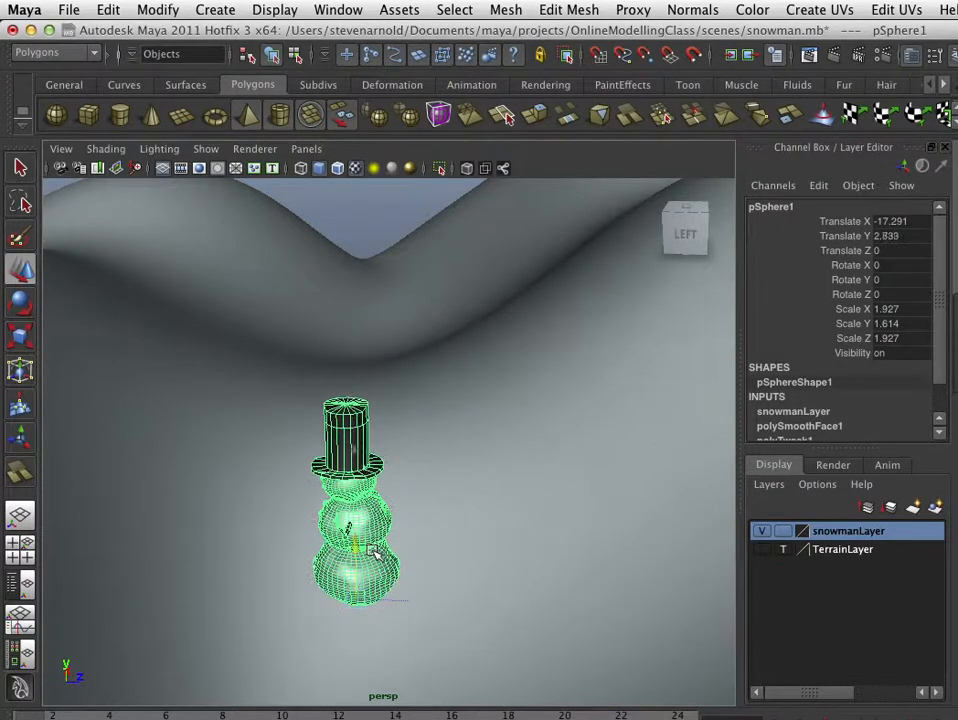
# - Turn the whole snowman around its vertical axis to a Rotate Y of 59.298
pyautogui.press('e')
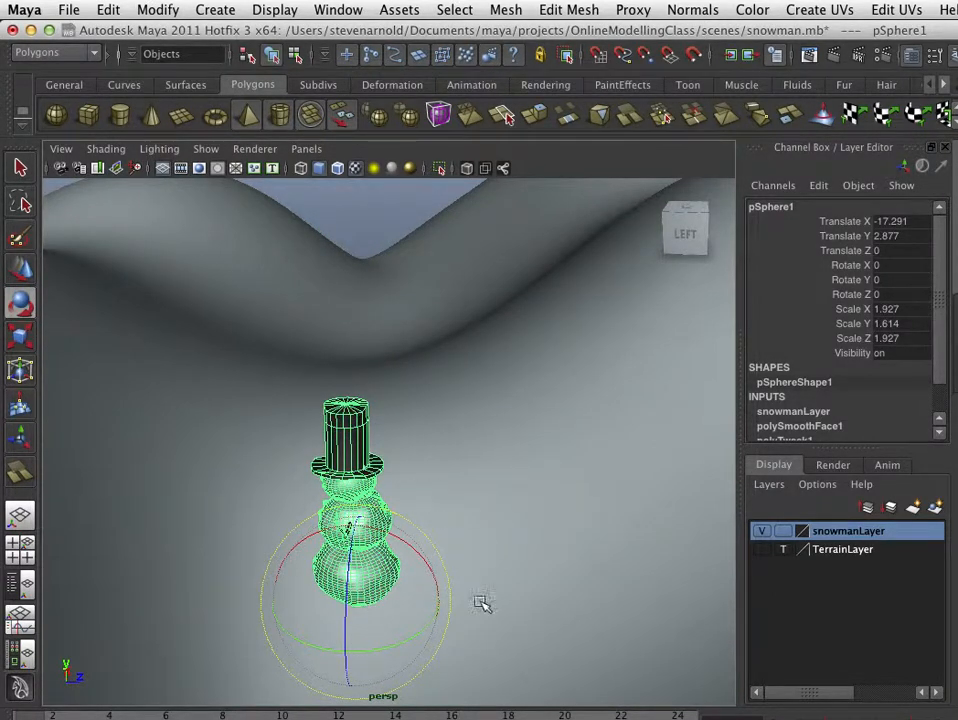
pyautogui.moveTo(380, 648); pyautogui.dragTo(468, 631)
pyautogui.keyDown('alt'); pyautogui.moveTo(410, 618); pyautogui.dragTo(419, 600); pyautogui.keyUp('alt')
pyautogui.press('w')
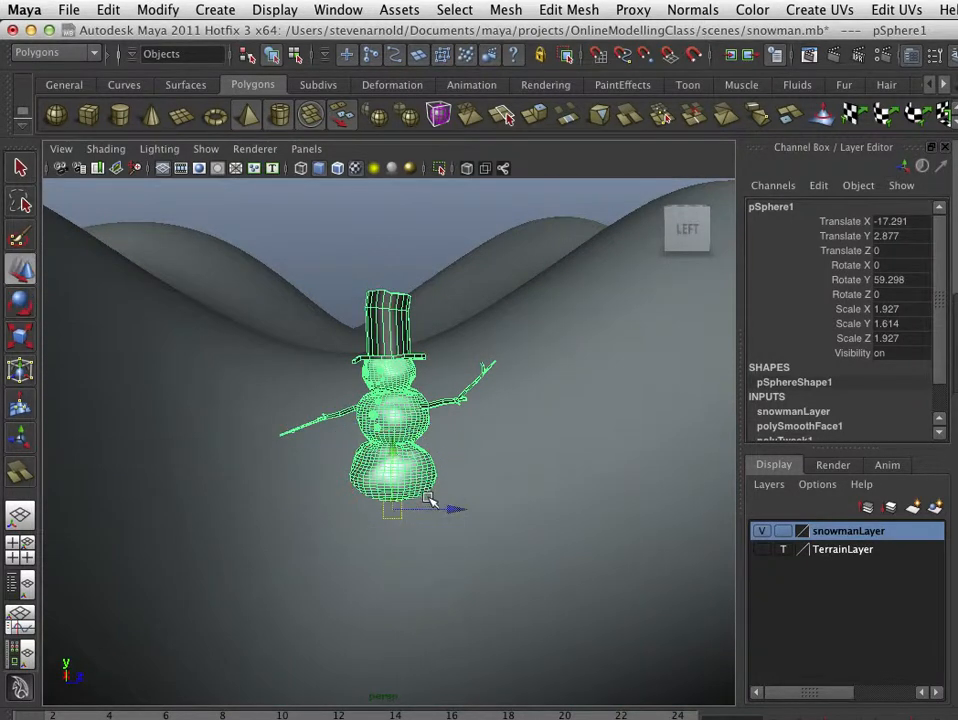
# - Duplicate the whole snowman, then move the original to Translate Z 5.441 and scale it to 1.217 in X and Z and 1.019 in Y
pyautogui.hotkey('ctrl', 'd')
pyautogui.click(500, 520)
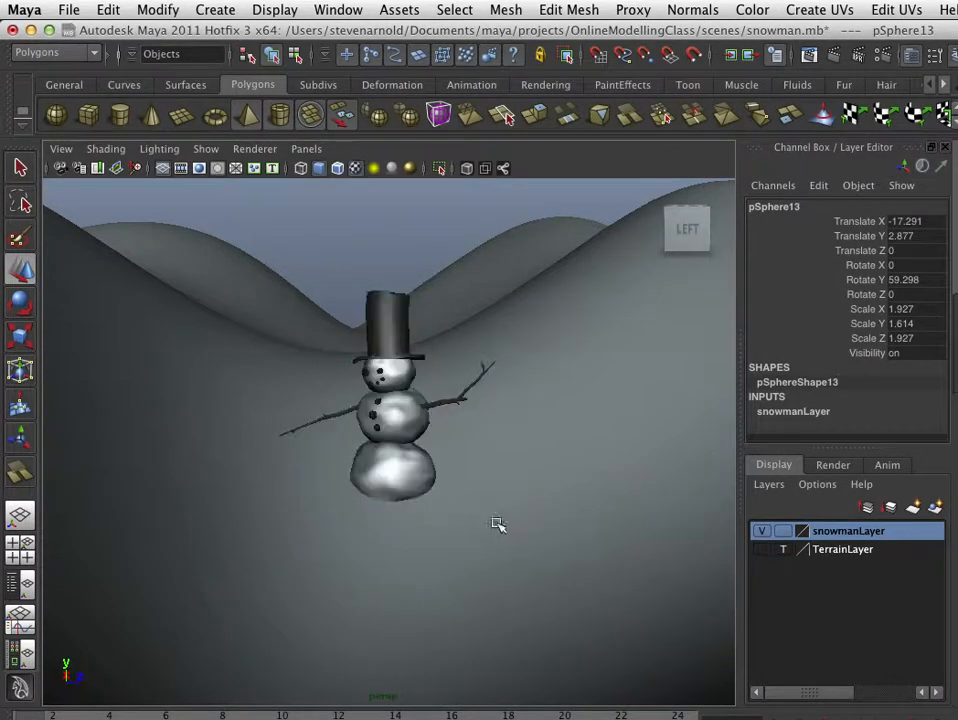
pyautogui.click(430, 495)
pyautogui.moveTo(465, 510); pyautogui.dragTo(584, 526)
pyautogui.moveTo(520, 512); pyautogui.dragTo(400, 582)
pyautogui.press('w')
pyautogui.press('e')
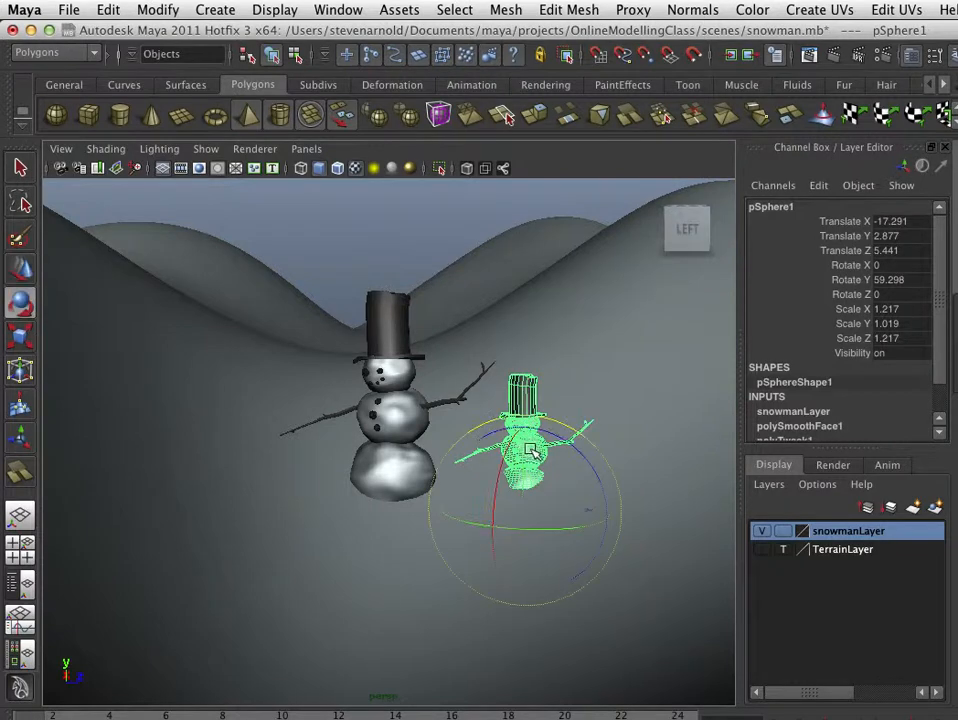
# - Turn the smaller snowman to Rotate Y 145.323 and place it on the slope at Translate X -20.857, Y 2.291, Z -4.605
pyautogui.press('w')
pyautogui.moveTo(523, 448); pyautogui.dragTo(528, 418)
pyautogui.press('r')
pyautogui.press('e')
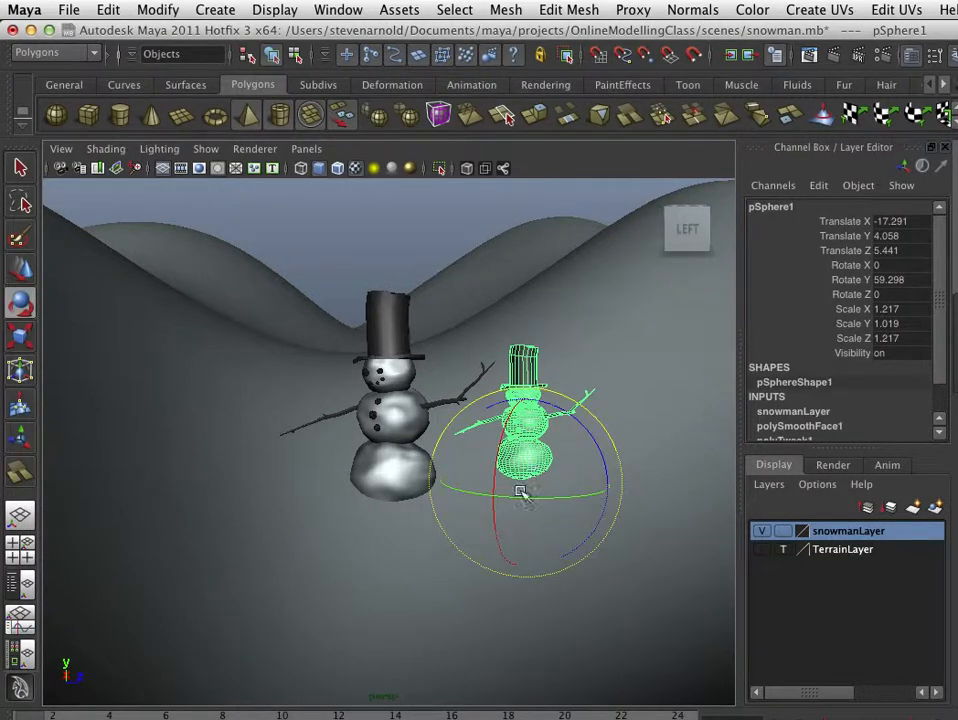
pyautogui.moveTo(528, 493); pyautogui.dragTo(283, 478)
pyautogui.press('w')
pyautogui.moveTo(215, 496); pyautogui.dragTo(183, 496)
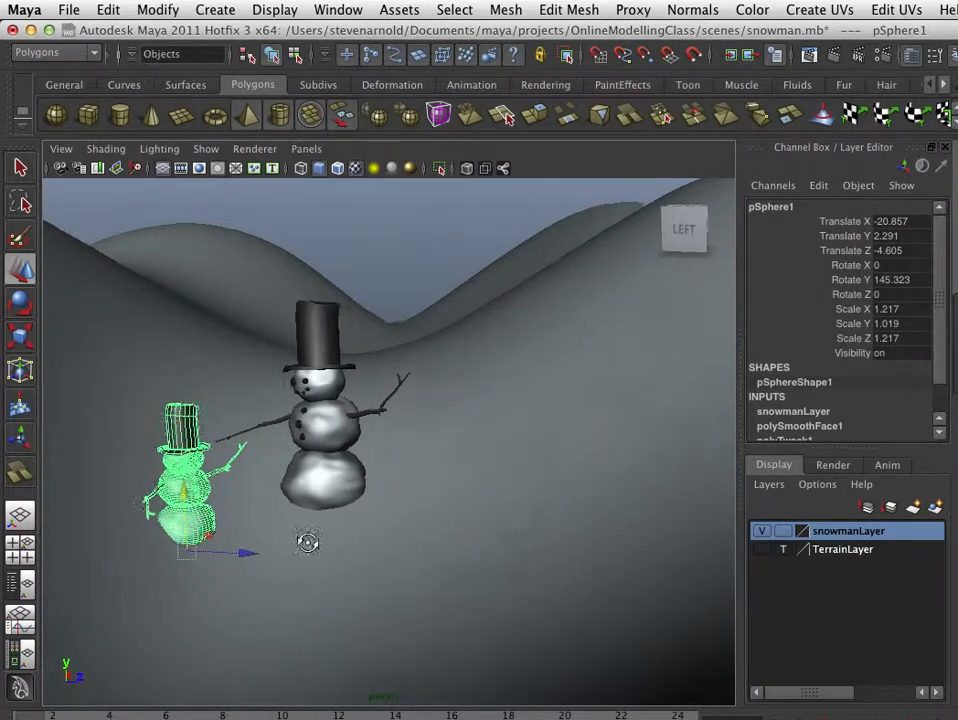
# - Tilt the smaller snowman's hat to a Rotate X of 10.299
pyautogui.keyDown('alt'); pyautogui.moveTo(306, 543); pyautogui.dragTo(440, 508); pyautogui.keyUp('alt')
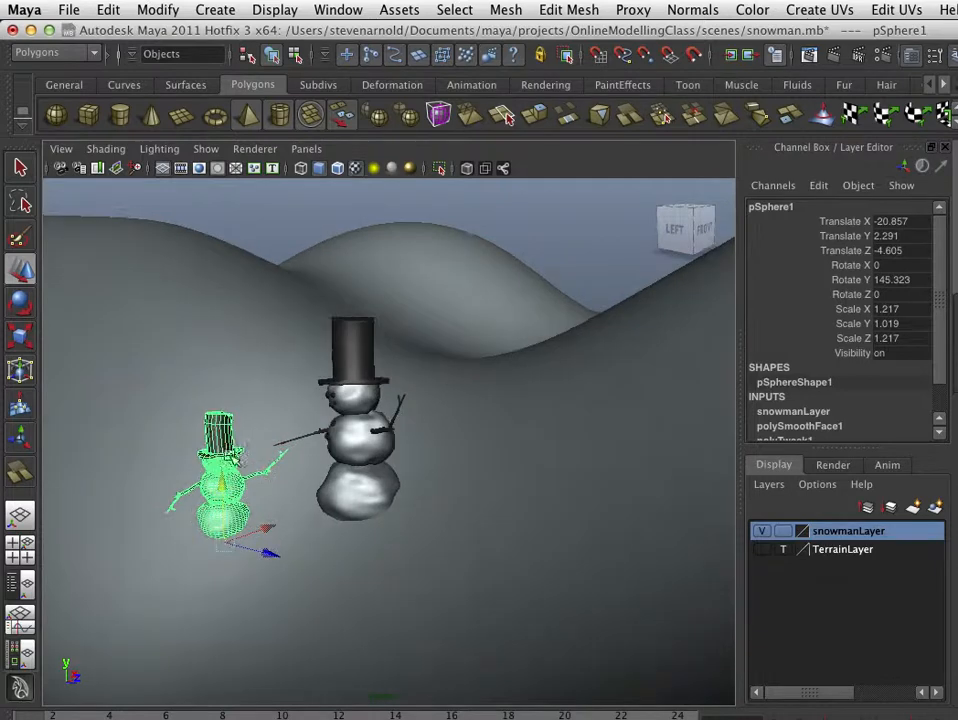
pyautogui.click(240, 444)
pyautogui.press('r')
pyautogui.press('e')
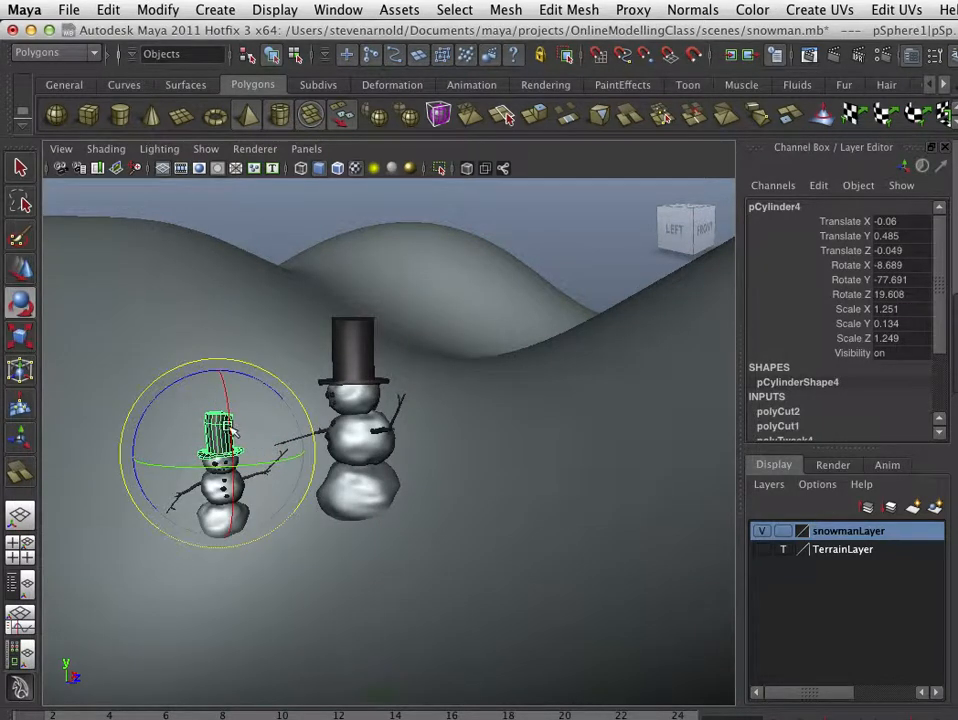
pyautogui.moveTo(233, 430); pyautogui.dragTo(228, 404)
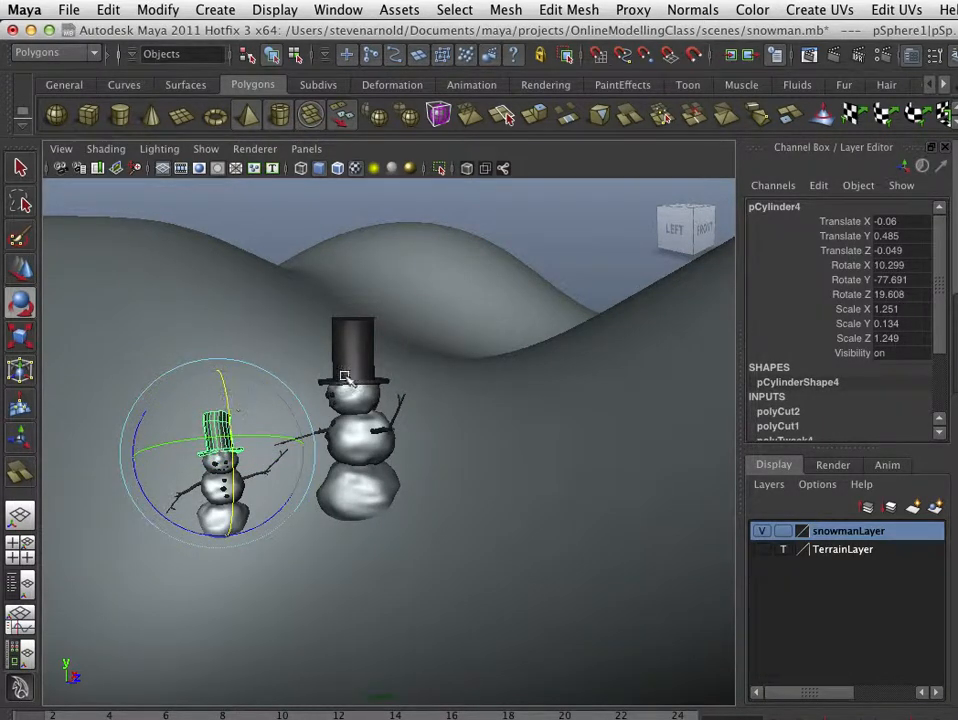
# - Turn the smaller snowman's head together with its hat to Rotate X -186.999, Y -12.956, Z 190.142
pyautogui.click(421, 381)
pyautogui.keyDown('alt'); pyautogui.moveTo(314, 547); pyautogui.dragTo(363, 549, button='right'); pyautogui.keyUp('alt')
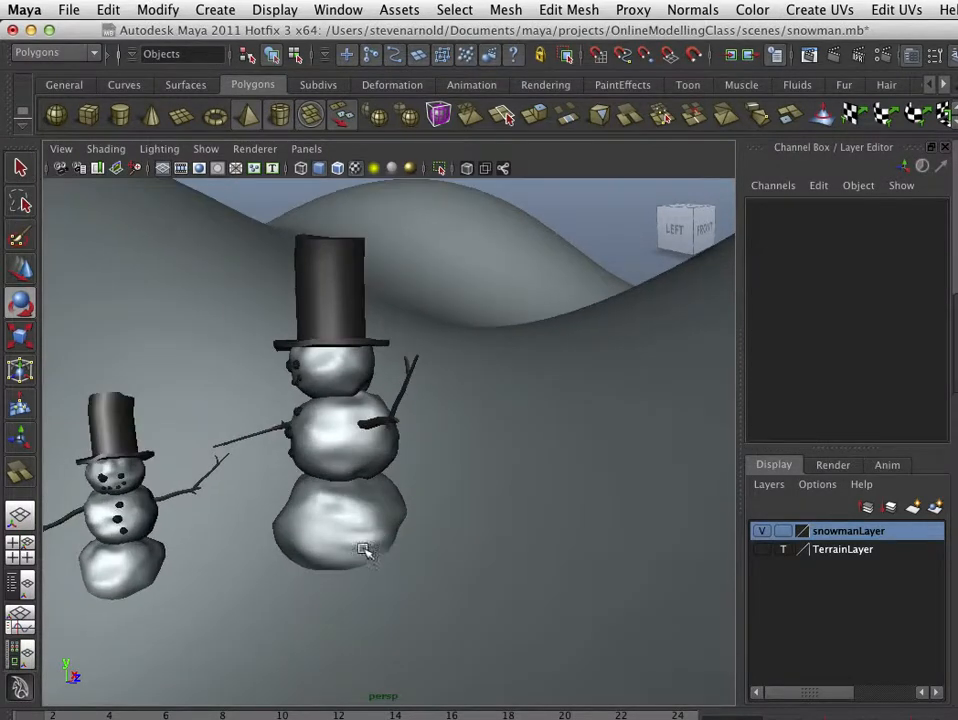
pyautogui.keyDown('alt'); pyautogui.moveTo(363, 549); pyautogui.dragTo(437, 533); pyautogui.keyUp('alt')
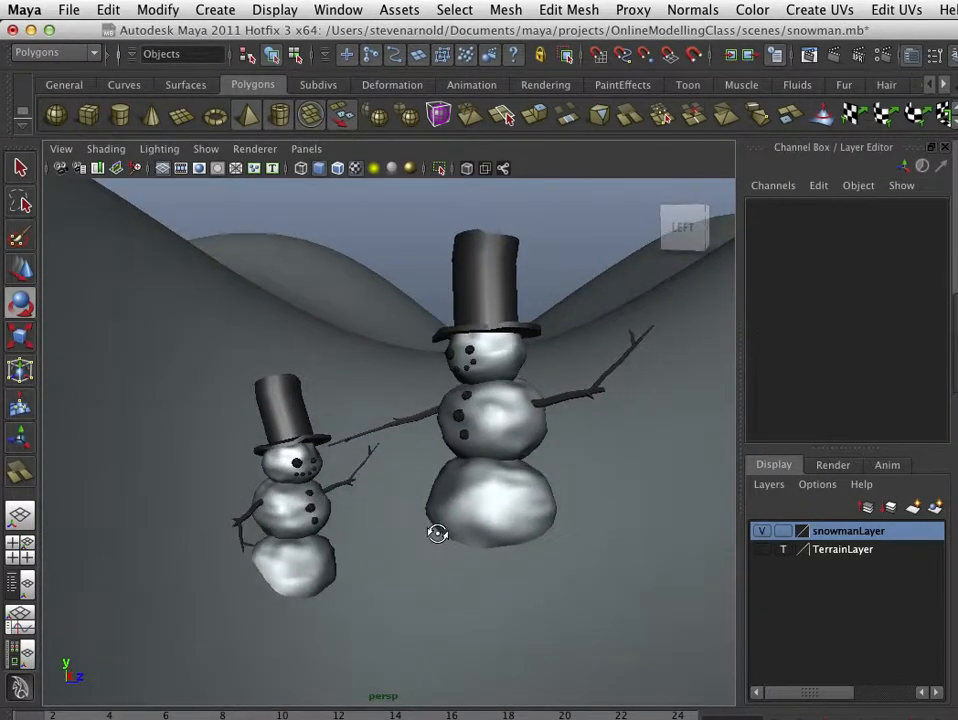
pyautogui.click(287, 474)
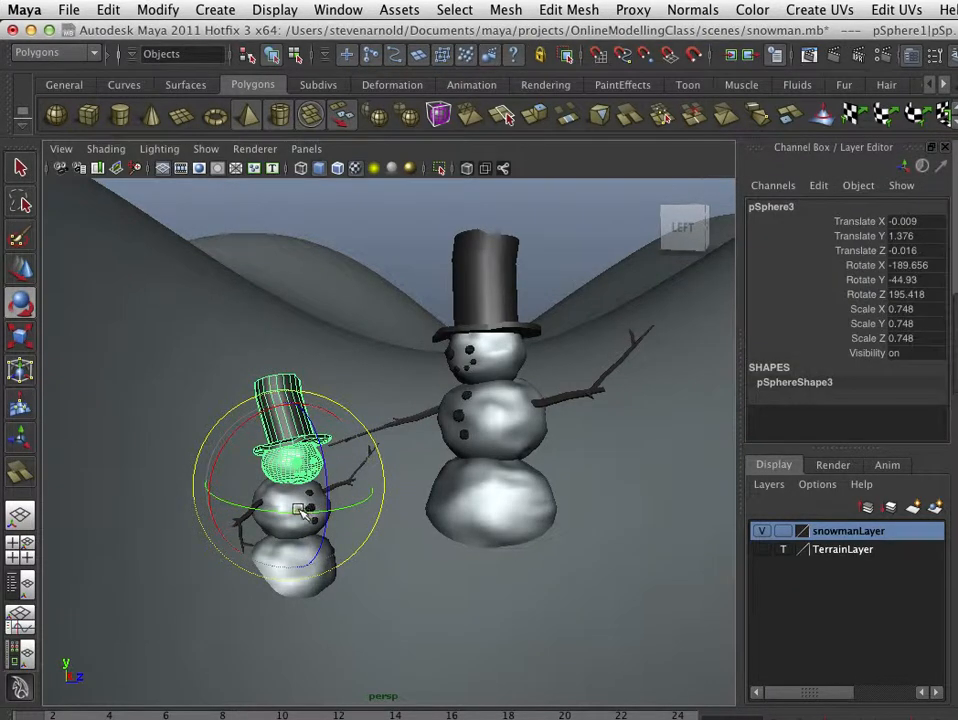
pyautogui.moveTo(298, 510); pyautogui.dragTo(249, 507)
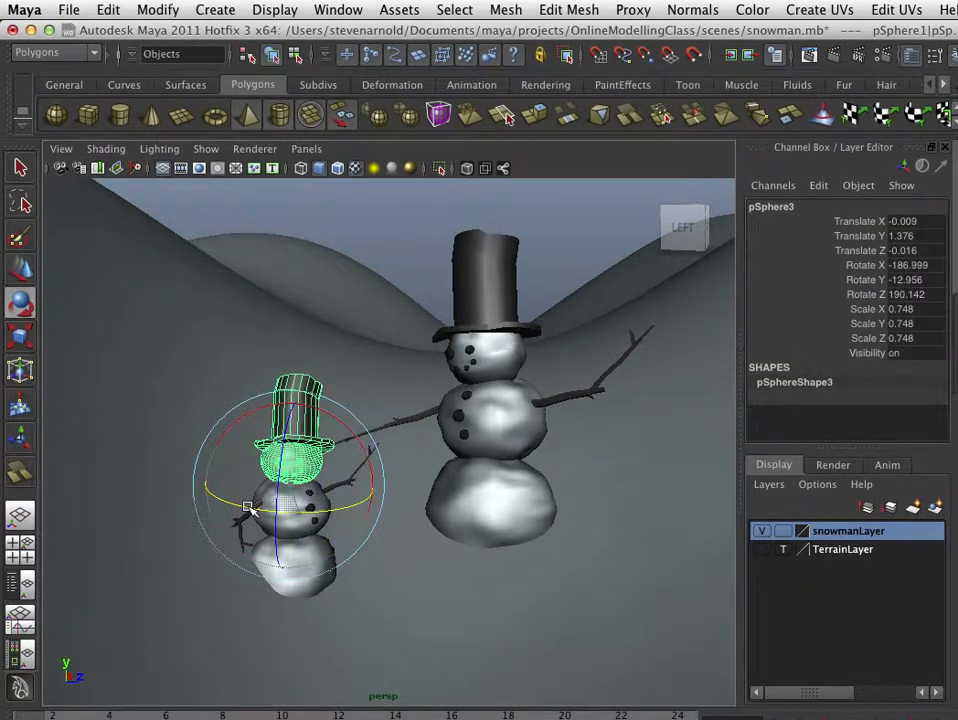
# - Lean the smaller snowman's middle ball with its head and arms sideways to a Rotate X of 39.558
pyautogui.keyDown('alt'); pyautogui.moveTo(305, 471); pyautogui.dragTo(353, 482, button='right'); pyautogui.keyUp('alt')
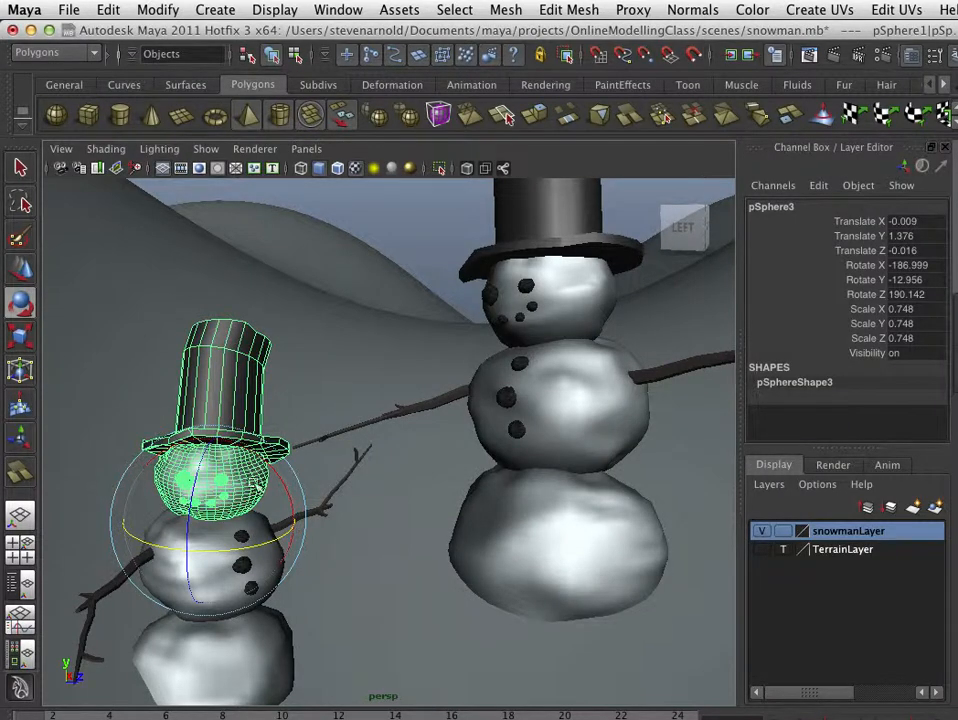
pyautogui.moveTo(203, 548); pyautogui.dragTo(261, 669)
pyautogui.click(307, 598)
pyautogui.click(249, 596)
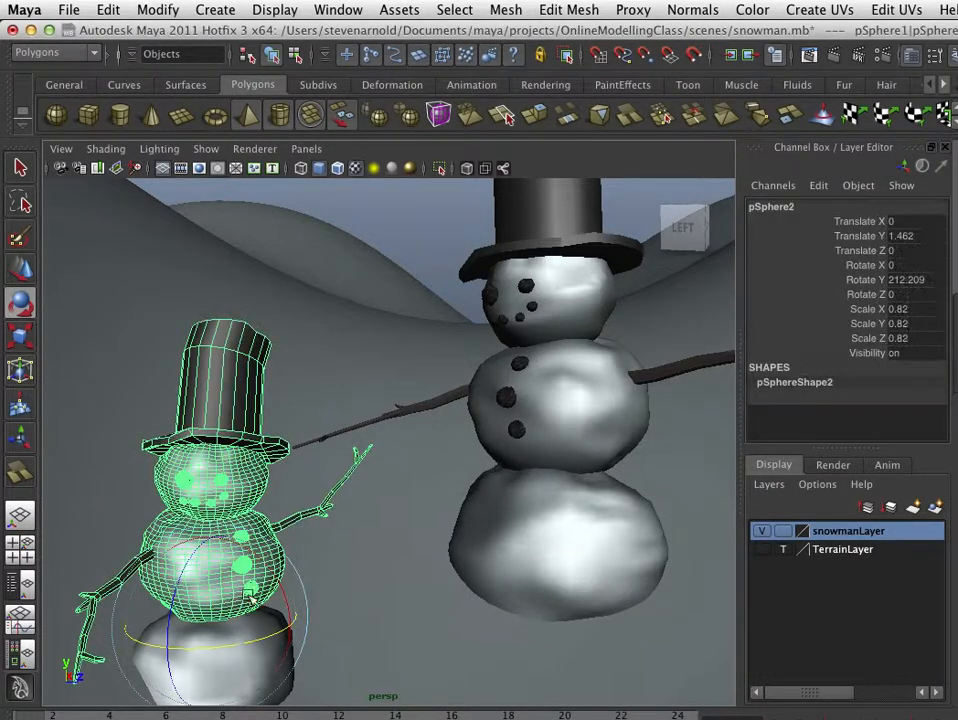
pyautogui.moveTo(280, 584); pyautogui.dragTo(312, 624)
# - Rotate the smaller snowman's head to X -139.375, Y -42.589, Z 148.963 and lean its middle ball back to Rotate X -3.537
pyautogui.click(348, 548)
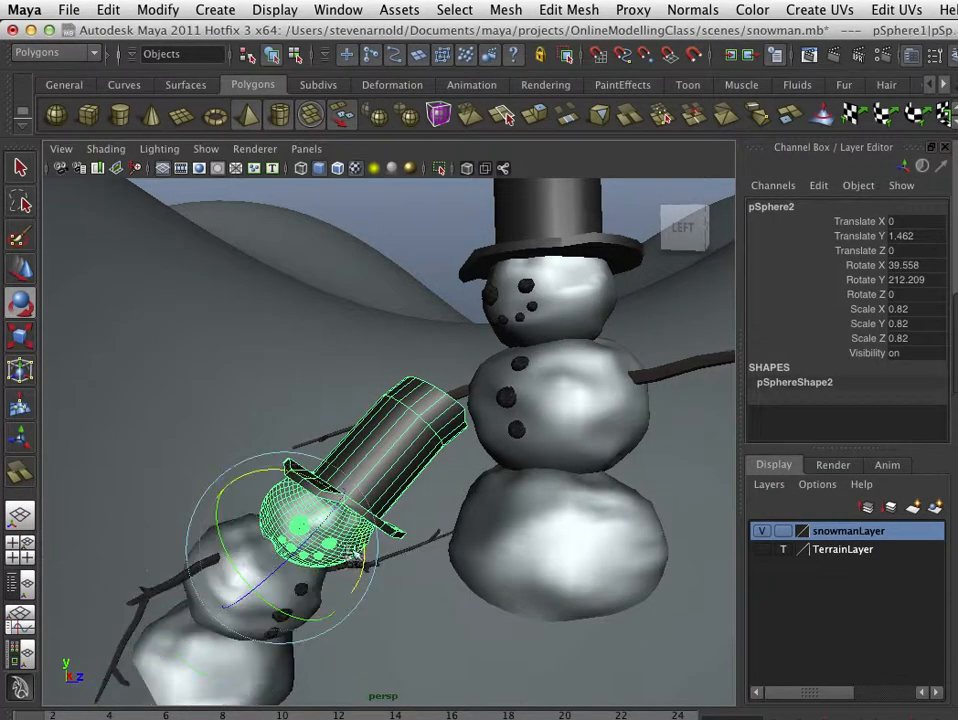
pyautogui.moveTo(330, 499); pyautogui.dragTo(304, 521)
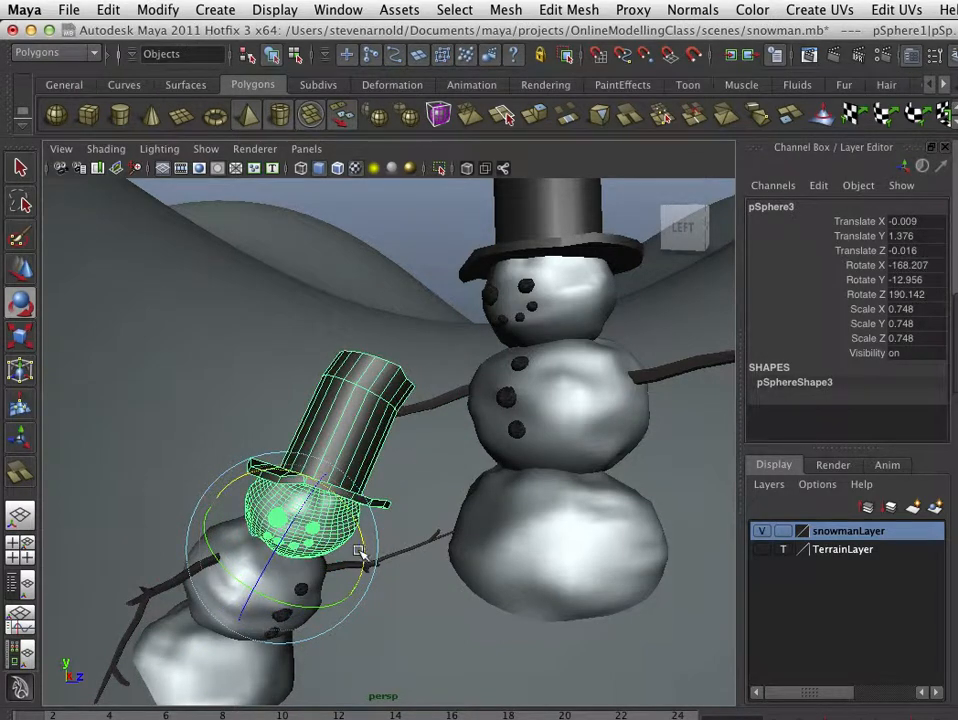
pyautogui.moveTo(316, 607); pyautogui.dragTo(325, 520)
pyautogui.moveTo(390, 602)
pyautogui.keyDown('alt'); pyautogui.mouseDown()
pyautogui.moveTo(372, 585)
pyautogui.moveTo(397, 595)
pyautogui.mouseUp(); pyautogui.keyUp('alt')
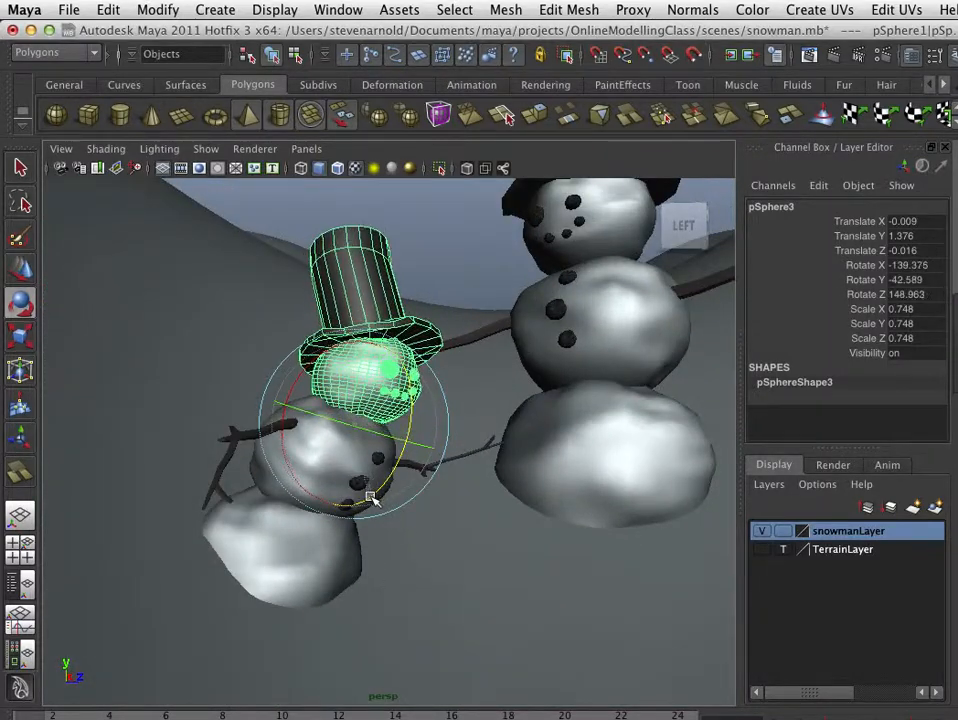
pyautogui.click(325, 502)
pyautogui.moveTo(312, 491); pyautogui.dragTo(322, 461)
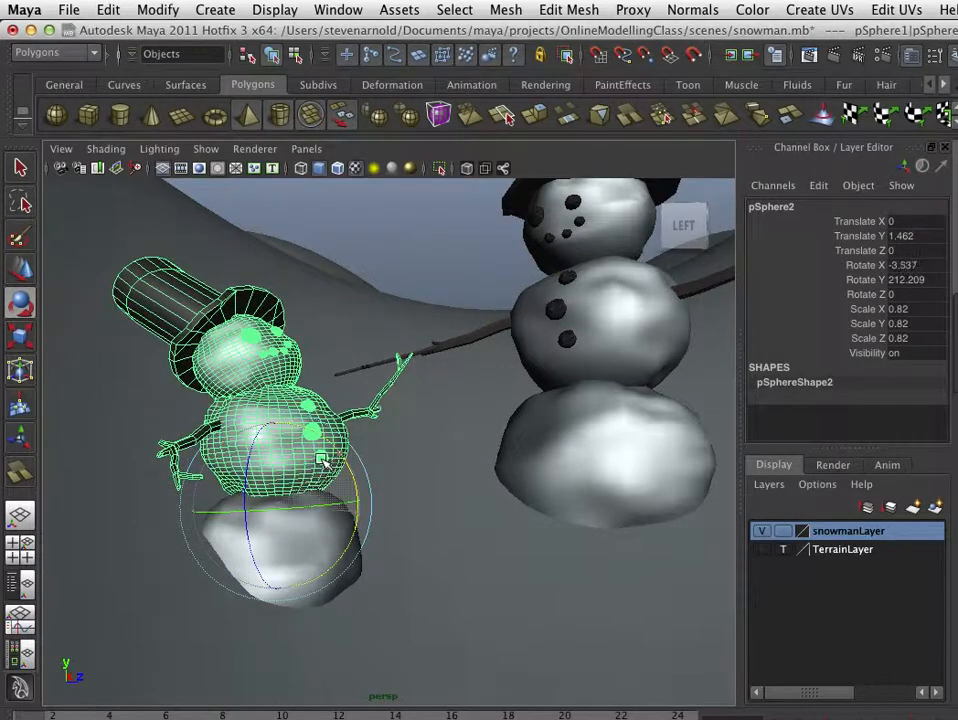
# - Raise the smaller snowman's arms, the one nearer the large snowman to Rotate Z 137.474 and the other to Rotate Z -297.294
pyautogui.keyDown('alt'); pyautogui.moveTo(401, 460); pyautogui.dragTo(378, 429); pyautogui.keyUp('alt')
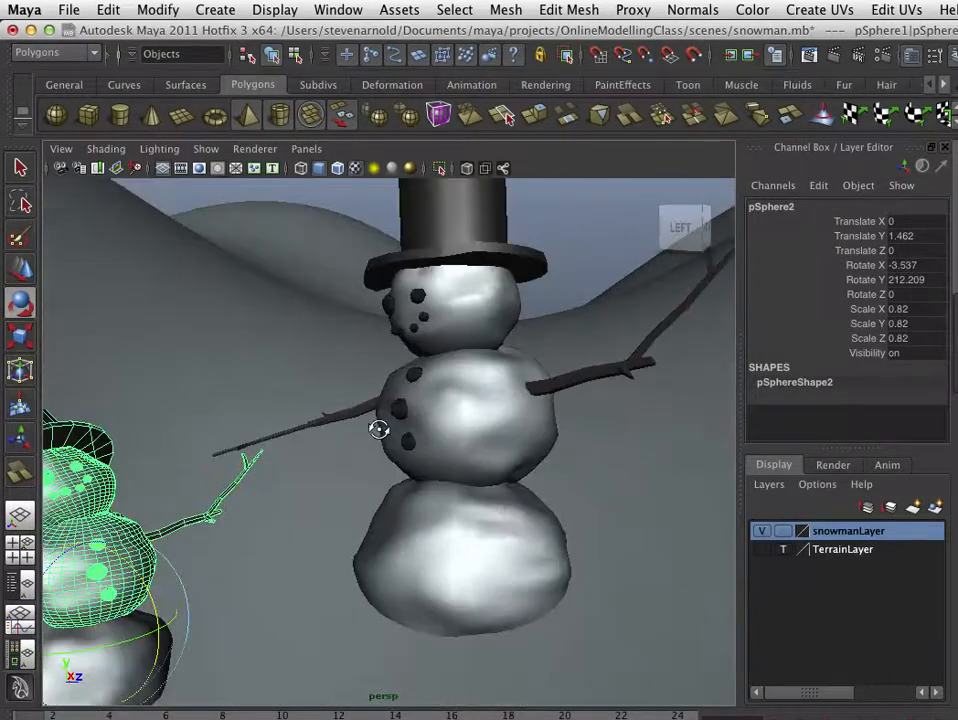
pyautogui.click(197, 515)
pyautogui.moveTo(142, 466); pyautogui.dragTo(90, 477)
pyautogui.keyDown('alt'); pyautogui.moveTo(286, 565); pyautogui.dragTo(386, 558, button='middle'); pyautogui.keyUp('alt')
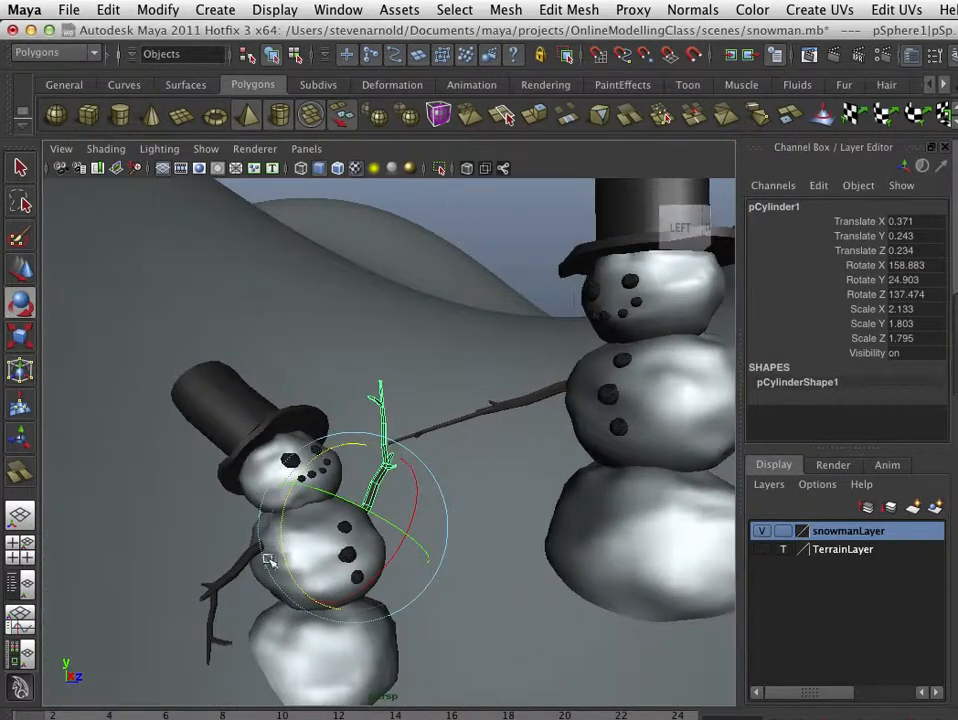
pyautogui.click(238, 565)
pyautogui.moveTo(331, 528); pyautogui.dragTo(226, 465)
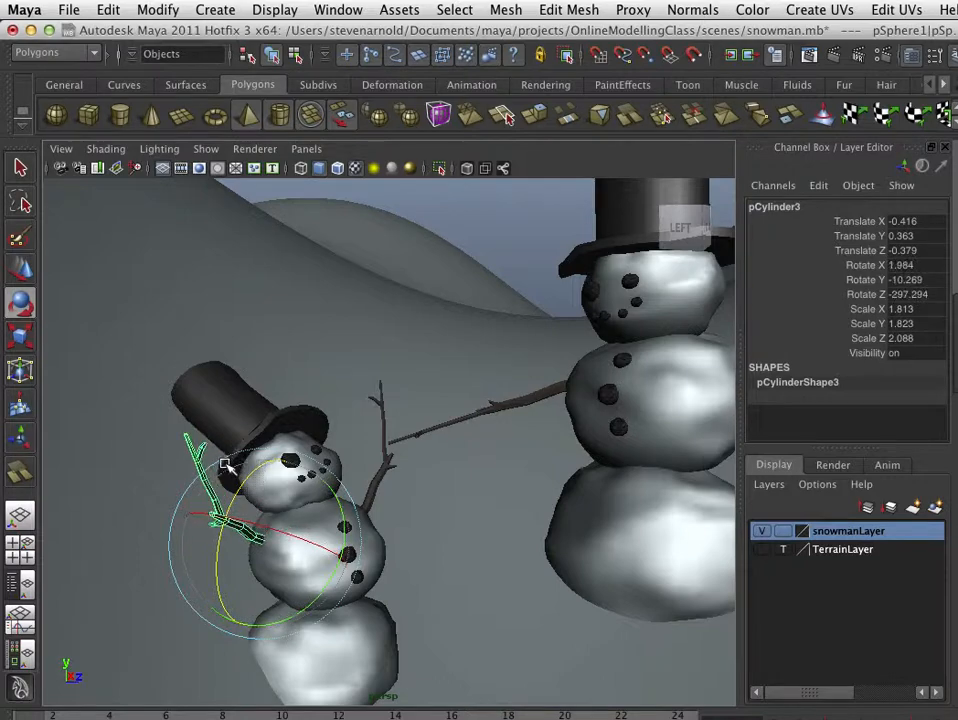
# - Deselect everything, frame both snowmen on the slope and render the perspective view
pyautogui.keyDown('alt'); pyautogui.moveTo(453, 566); pyautogui.dragTo(423, 577, button='right'); pyautogui.keyUp('alt')
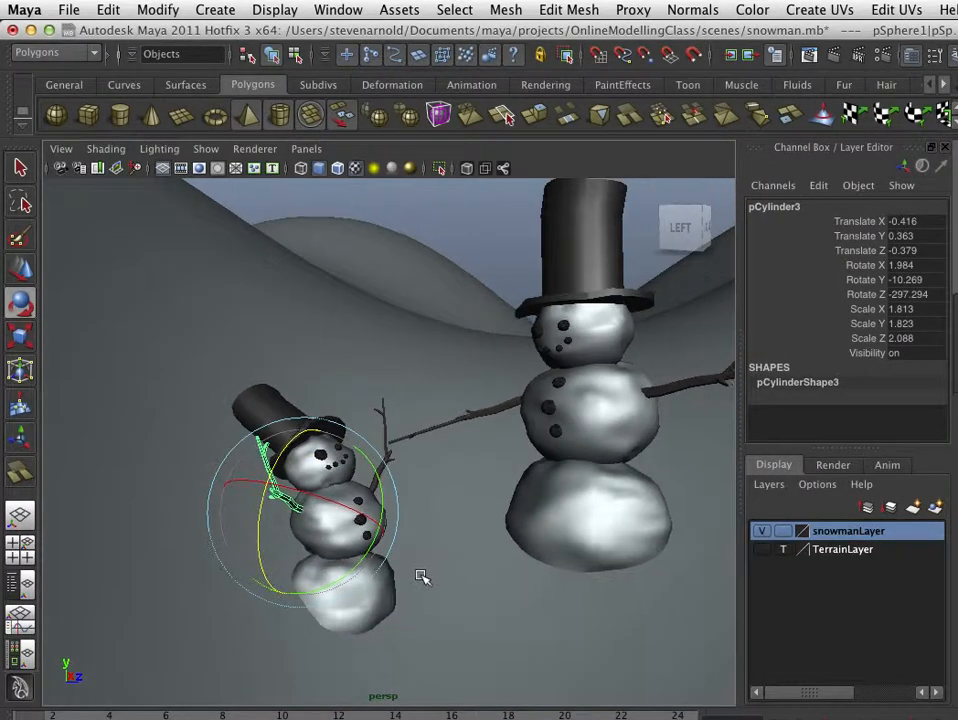
pyautogui.keyDown('alt'); pyautogui.moveTo(423, 577); pyautogui.dragTo(496, 560); pyautogui.keyUp('alt')
pyautogui.click(421, 580)
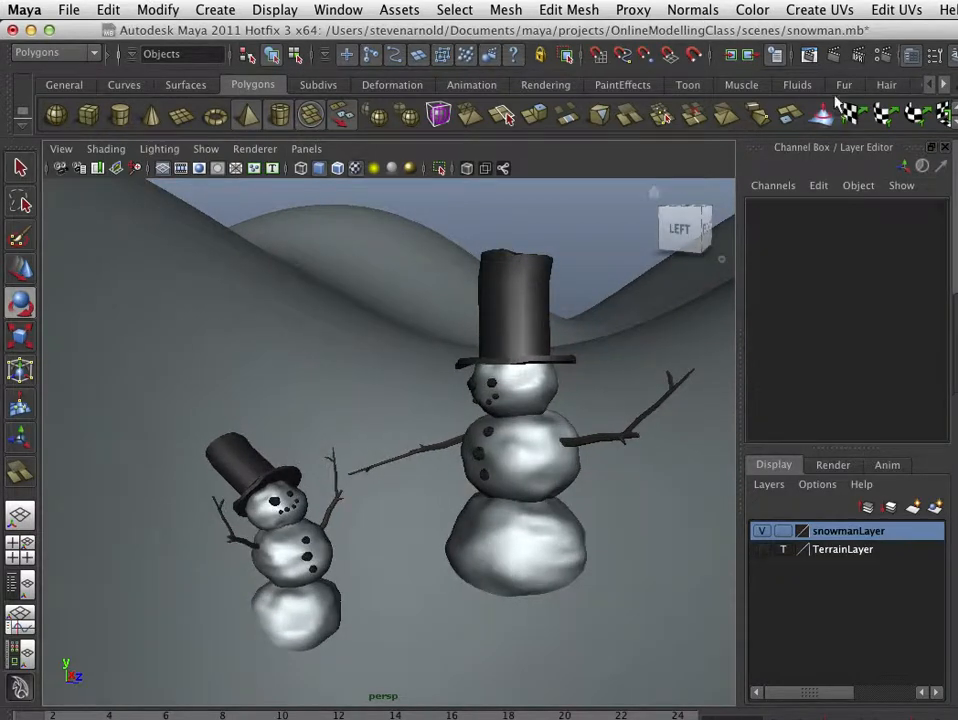
pyautogui.click(836, 57)
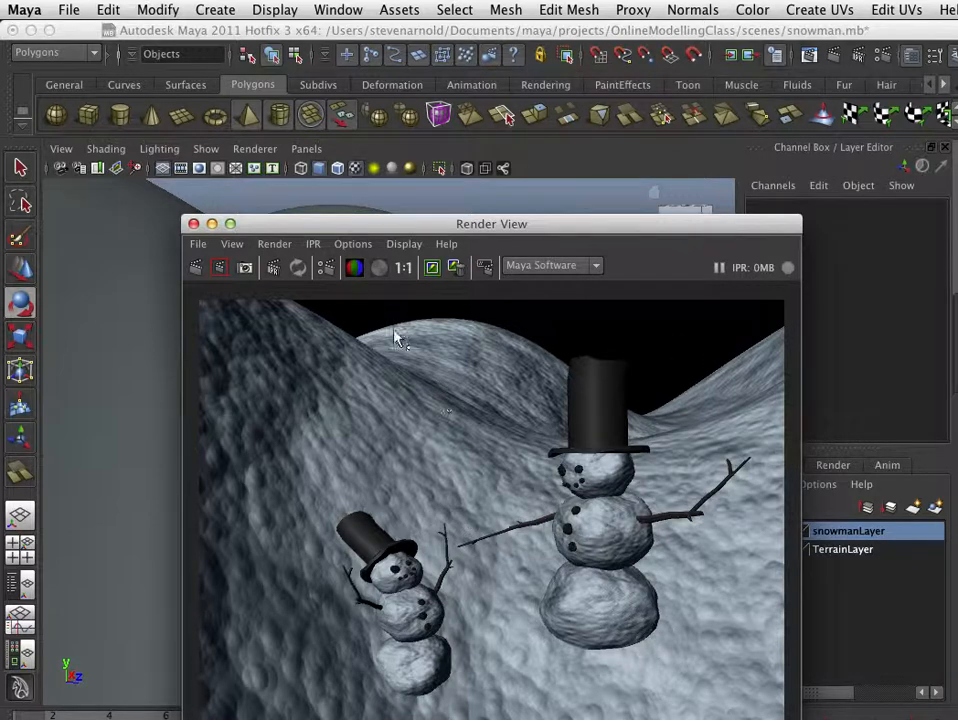
# - Start an IPR render and mark a region covering the small snowman and most of the large one
pyautogui.moveTo(250, 224); pyautogui.dragTo(502, 139)
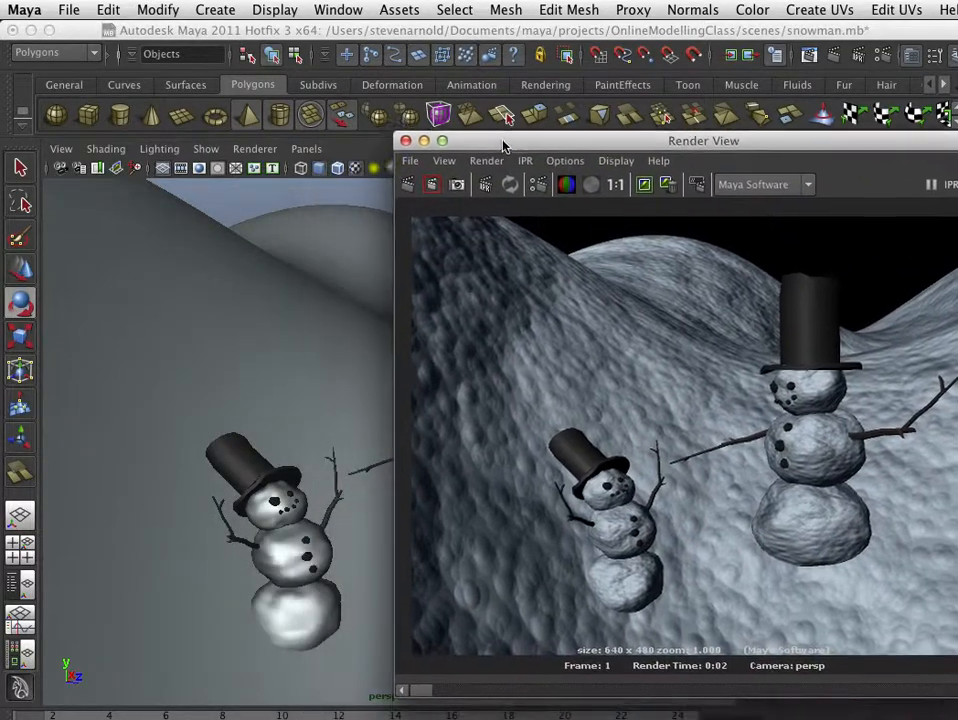
pyautogui.click(489, 184)
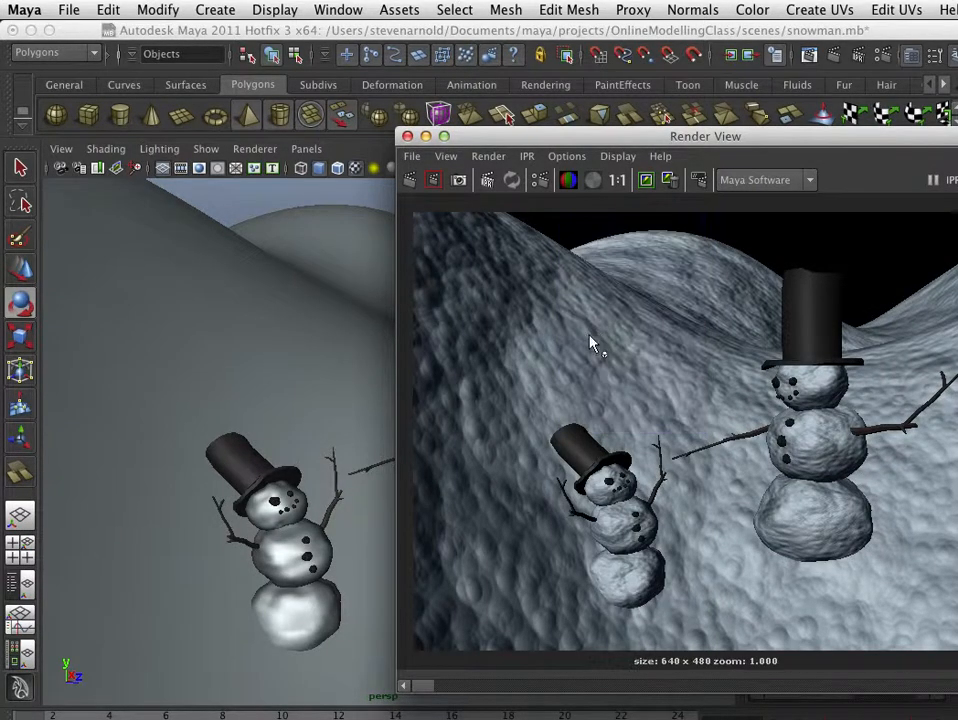
pyautogui.moveTo(867, 617); pyautogui.dragTo(865, 615)
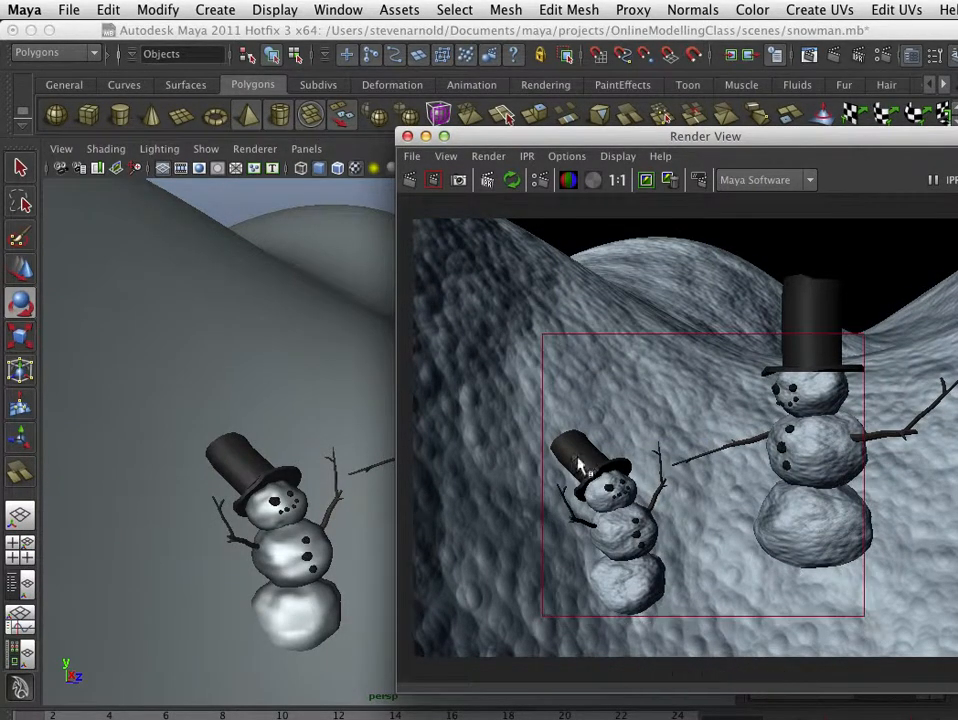
# - Open the noise1 texture from the Hypershade and lower its Amplitude to 0.114 and its Ratio to 0.105
pyautogui.moveTo(468, 133); pyautogui.dragTo(610, 162)
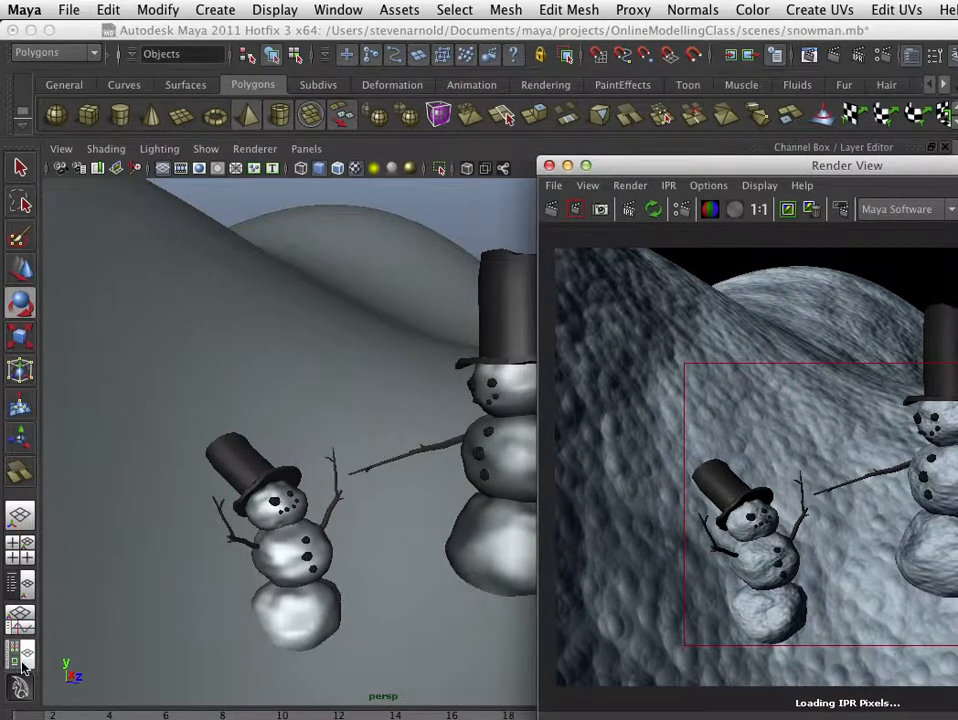
pyautogui.click(21, 660)
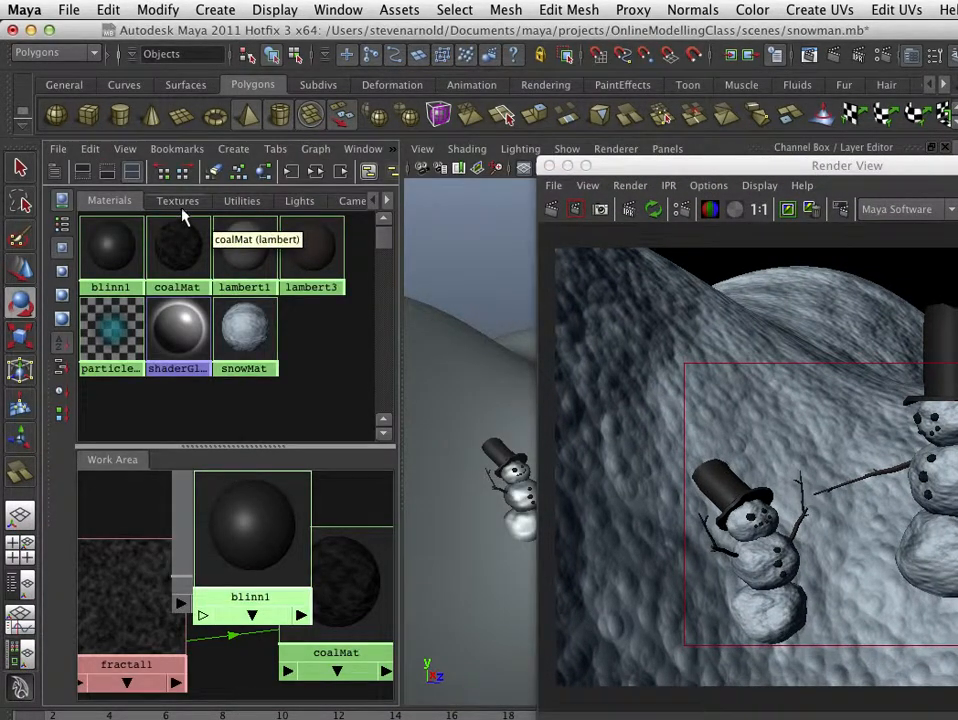
pyautogui.click(177, 201)
pyautogui.click(165, 245)
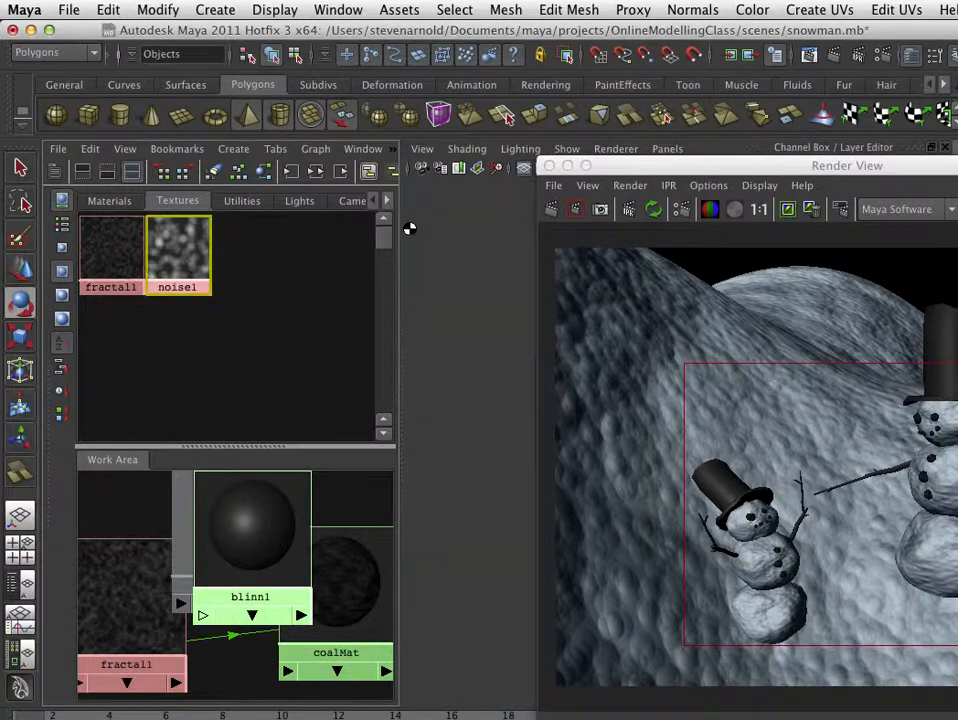
pyautogui.moveTo(672, 166); pyautogui.dragTo(150, 116)
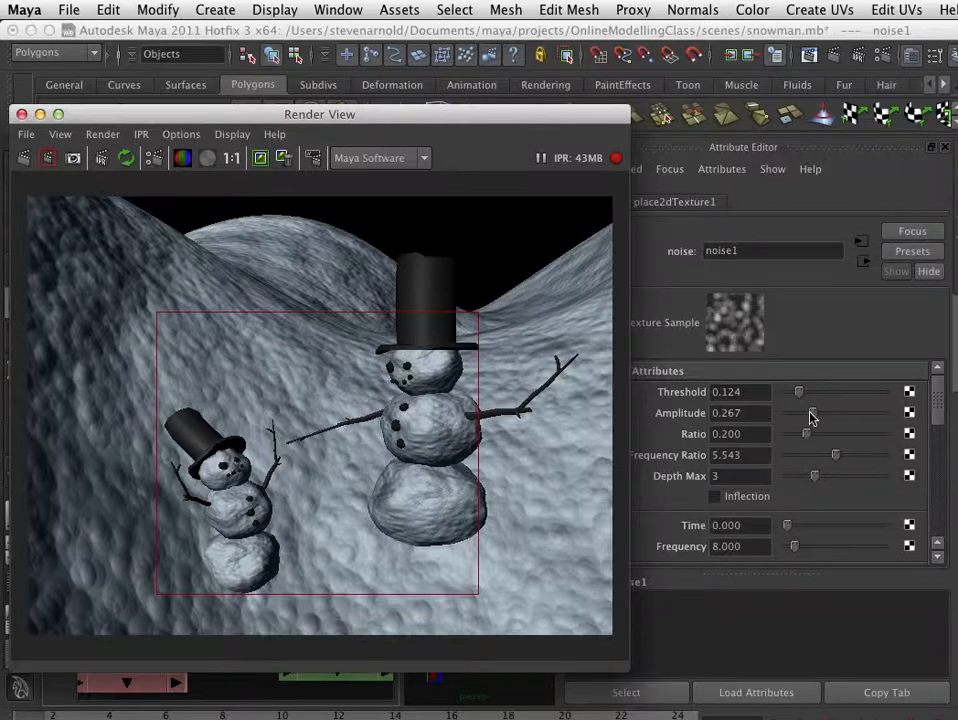
pyautogui.moveTo(812, 418); pyautogui.dragTo(797, 434)
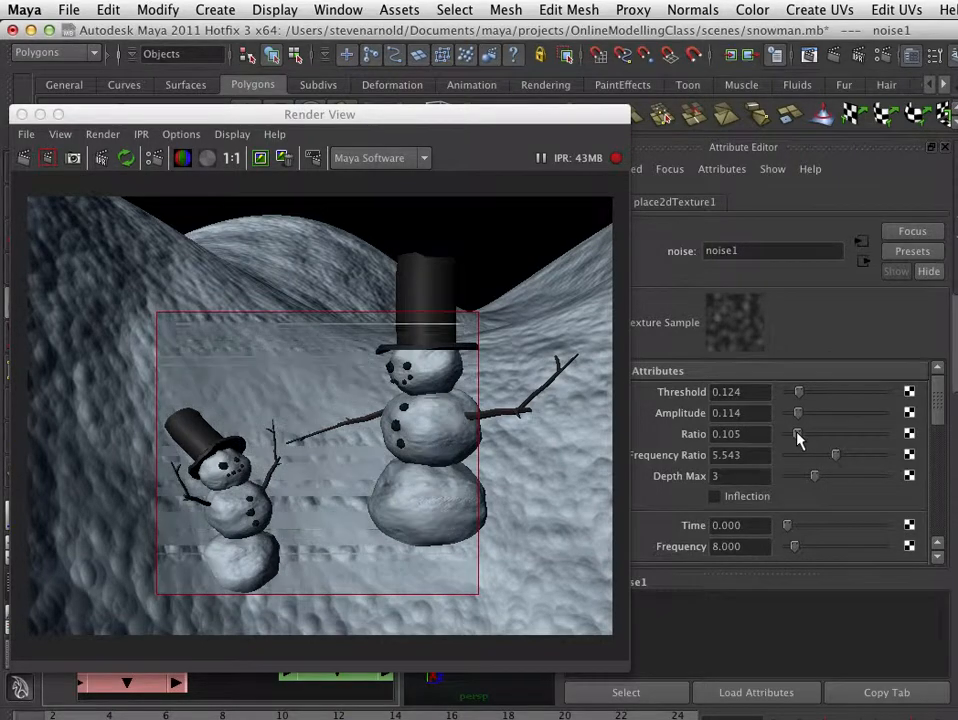